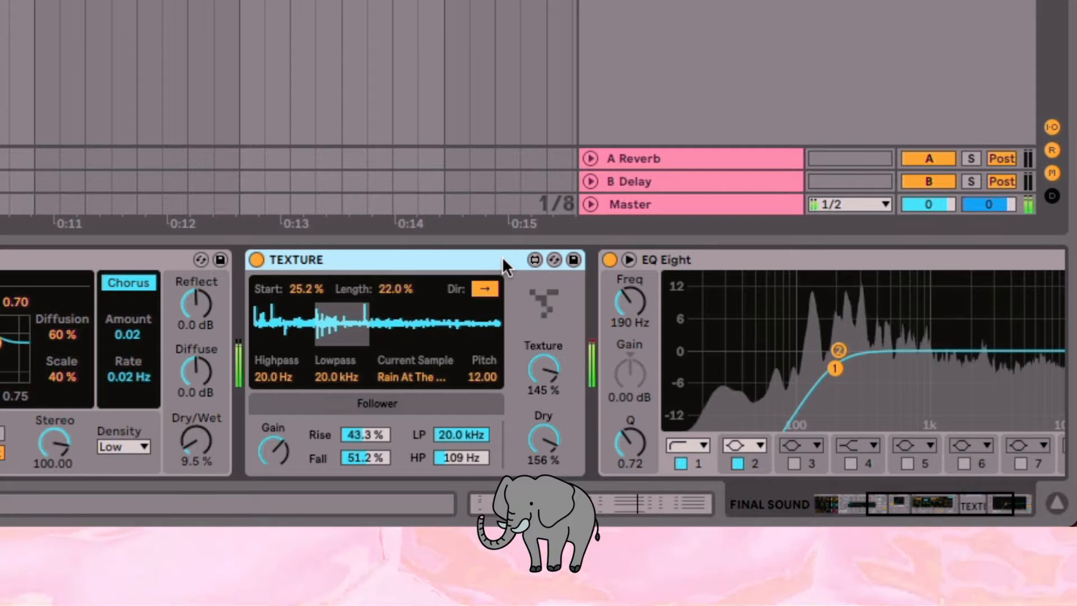
- Compare the sound without and with the TEXTURE device by bypassing it and switching it back on
{"action": "left_click", "coordinate": [256, 259]}
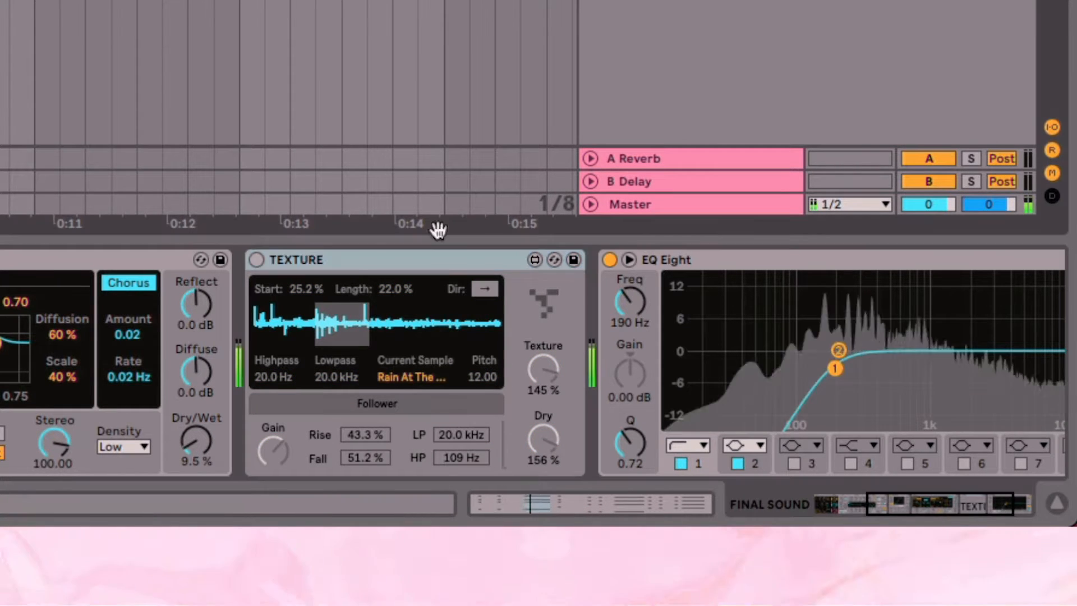
{"action": "left_click", "coordinate": [255, 260]}
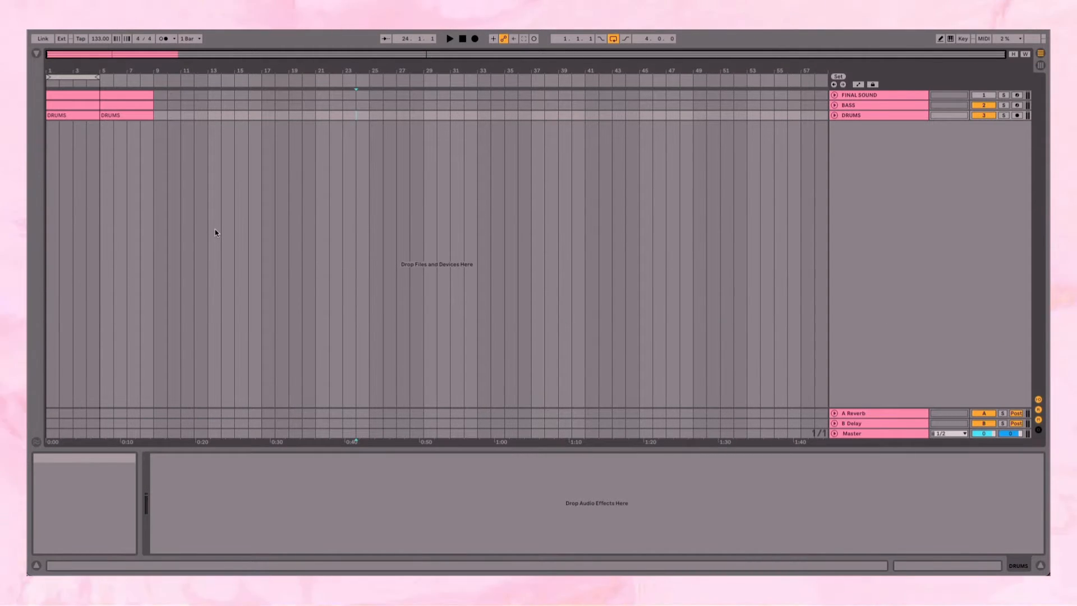
- Add a new MIDI track below DRUMS and load the default Drift instrument from the browser onto it
{"action": "key", "text": "ctrl+shift+t"}
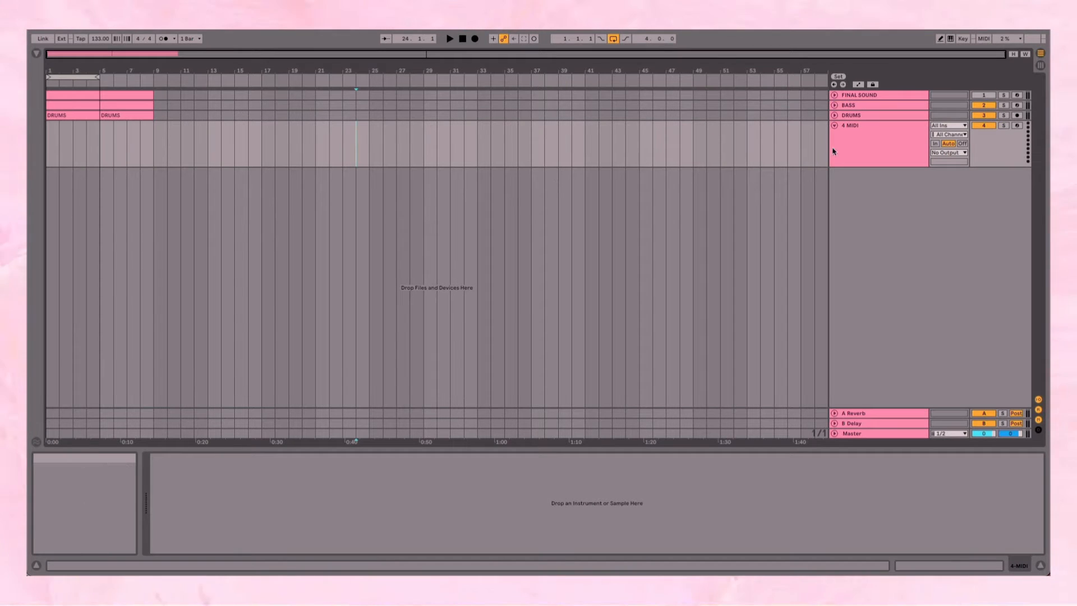
{"action": "left_click", "coordinate": [896, 135]}
{"action": "key", "text": "ctrl+alt+b"}
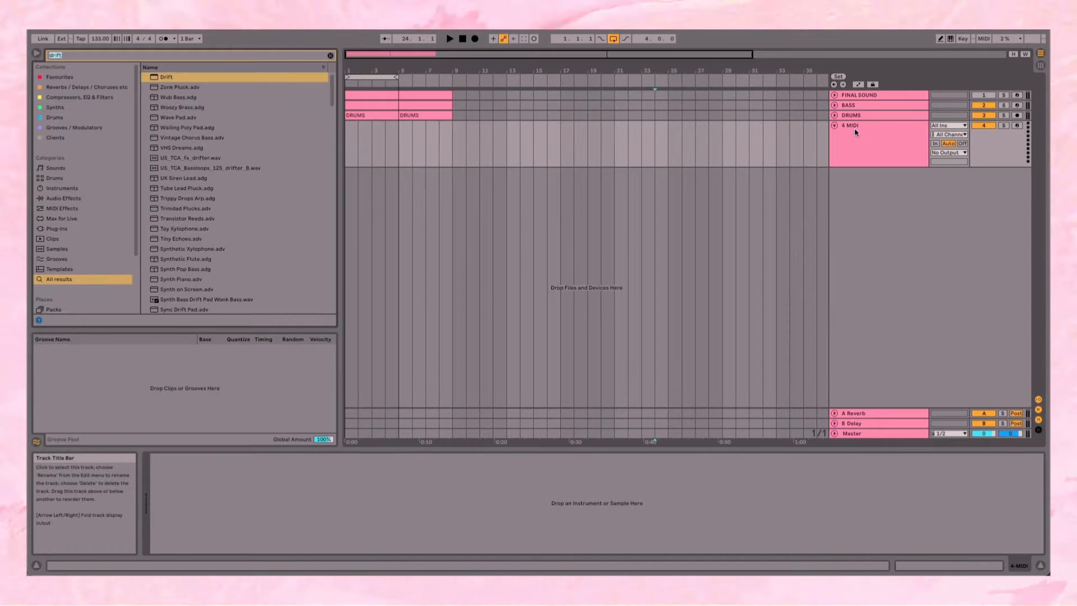
{"action": "left_click_drag", "start_coordinate": [830, 136], "coordinate": [843, 132]}
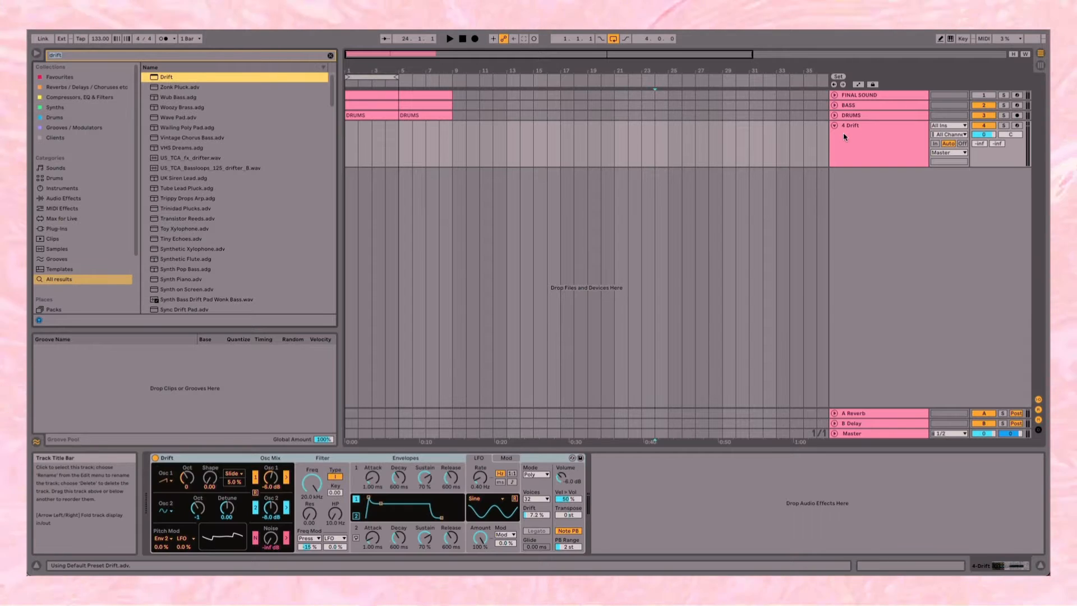
{"action": "key", "text": "ctrl+alt+b"}
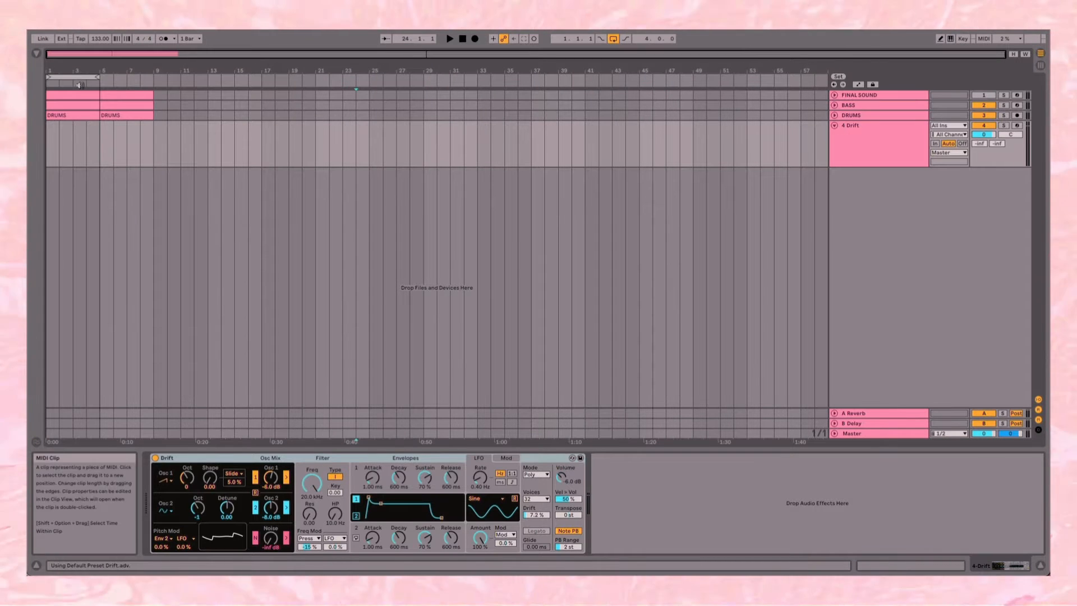
- Copy the first four-bar clip from the FINAL SOUND track to the start of the Drift track and solo that track
{"action": "left_click_drag", "start_coordinate": [72, 95], "coordinate": [73, 139]}
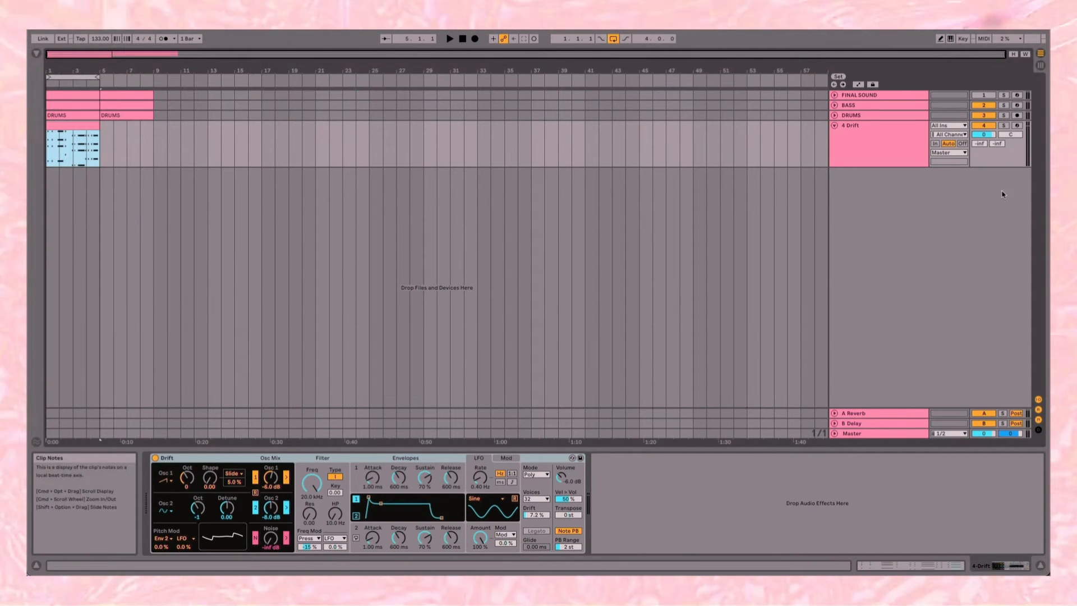
{"action": "left_click", "coordinate": [1003, 125]}
- Open the copied clip's chord notes in the piano roll and arm the Drift track for recording
{"action": "left_click", "coordinate": [57, 124]}
{"action": "double_click", "coordinate": [57, 124]}
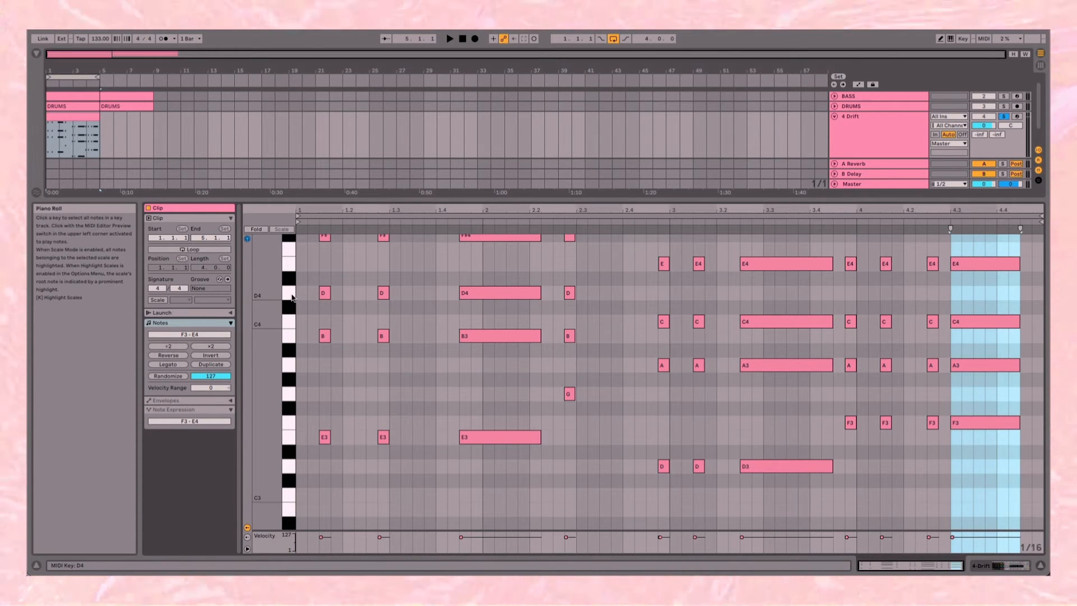
{"action": "scroll", "coordinate": [1003, 121], "scroll_direction": "down", "scroll_amount": 2}
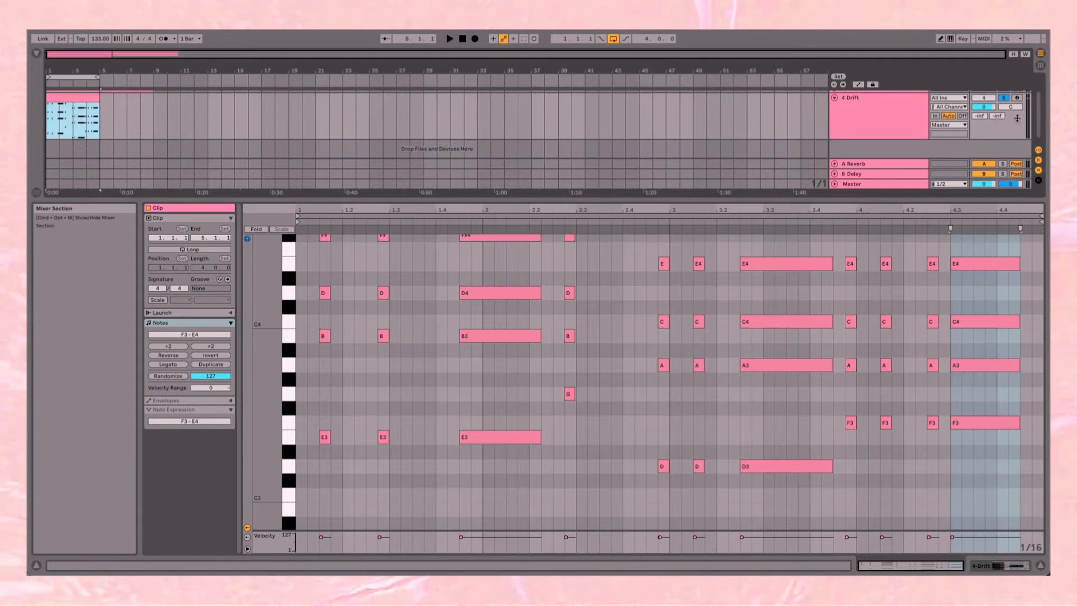
{"action": "left_click", "coordinate": [1016, 98]}
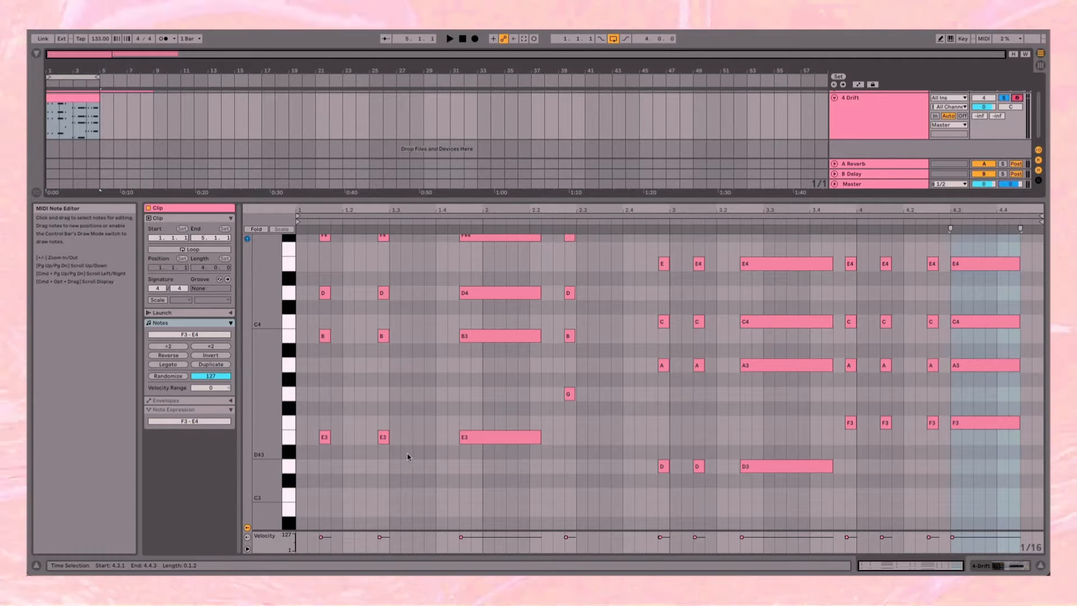
{"action": "left_click_drag", "start_coordinate": [517, 472], "coordinate": [478, 296]}
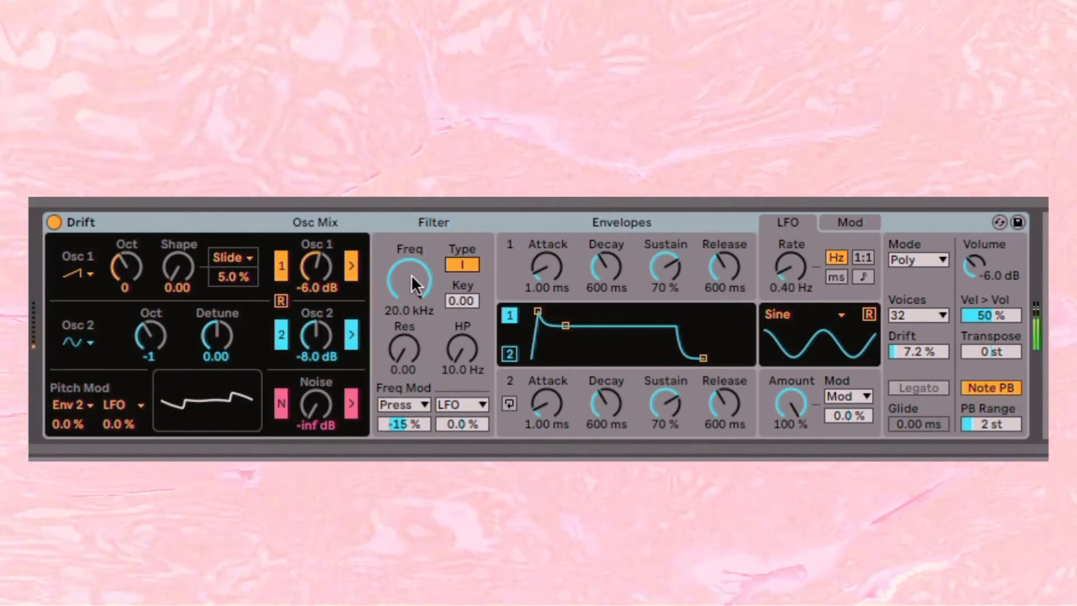
- Set Drift's filter to type II with a frequency of 189 Hz and a resonance of 0.36
{"action": "left_click_drag", "start_coordinate": [412, 274], "coordinate": [412, 337]}
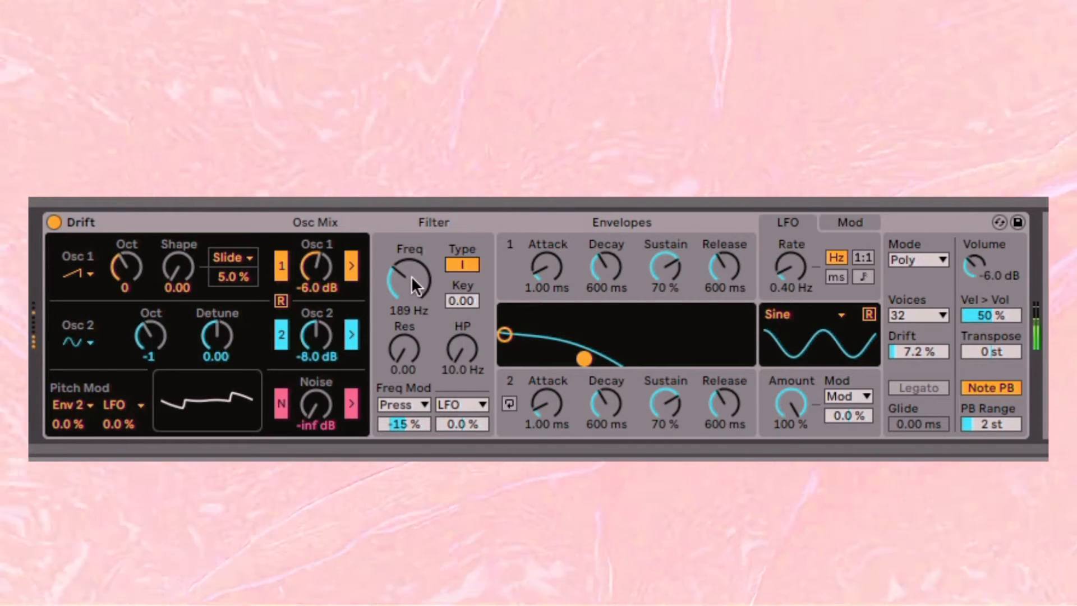
{"action": "left_click", "coordinate": [466, 263]}
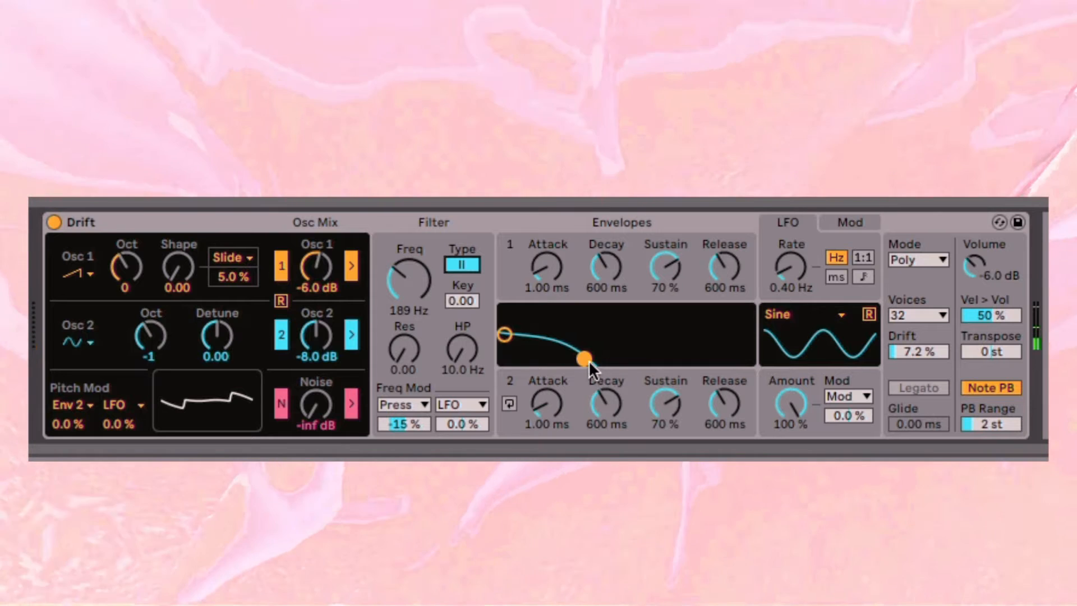
{"action": "left_click_drag", "start_coordinate": [402, 350], "coordinate": [401, 330]}
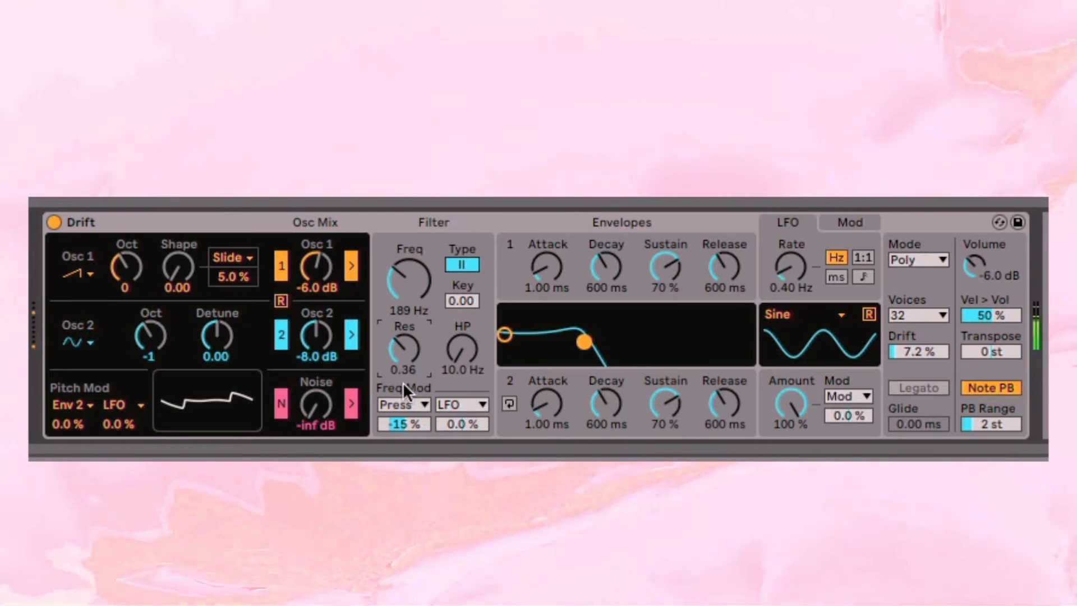
- Assign Env 1 as the filter's first frequency modulation source and set its amount to 81 %
{"action": "left_click", "coordinate": [420, 401]}
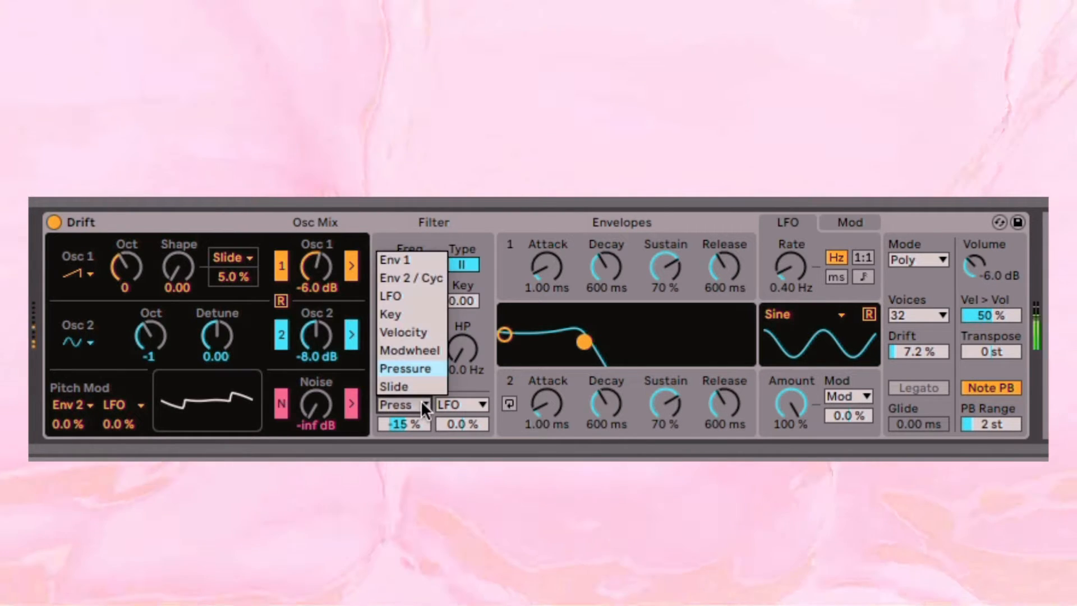
{"action": "left_click", "coordinate": [400, 258]}
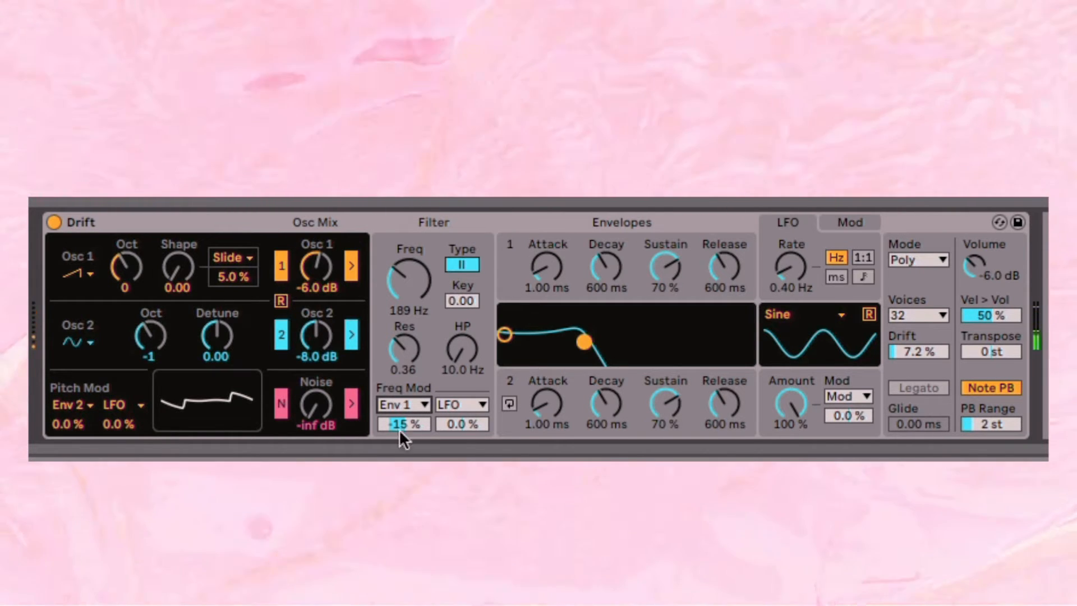
{"action": "left_click_drag", "start_coordinate": [404, 424], "coordinate": [417, 391]}
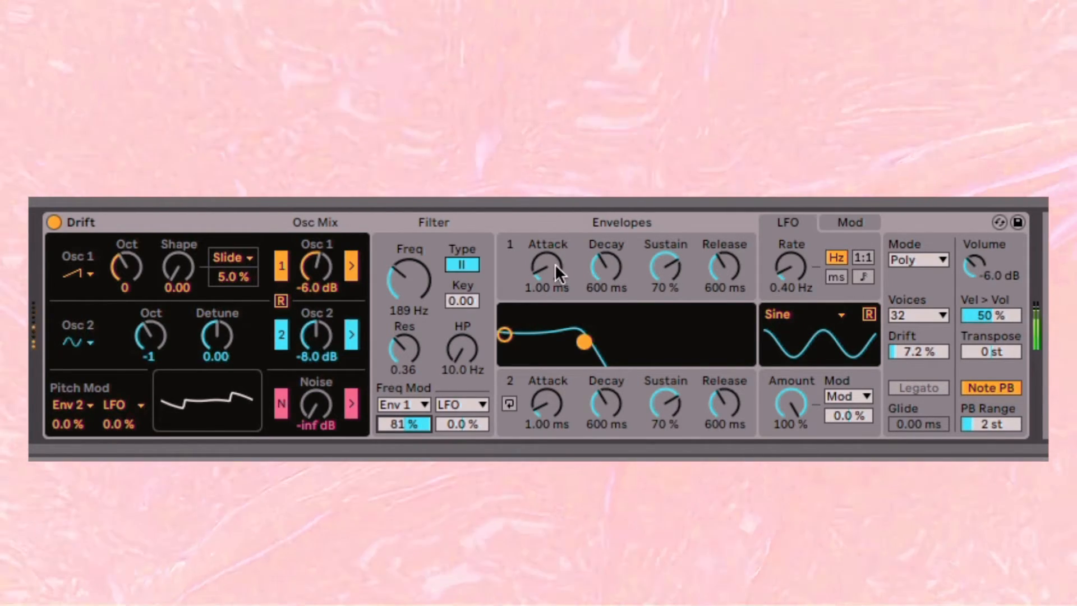
- Try envelope 1 attack times up to 534 ms, settle on 0.00 ms, and raise the Env 1 filter modulation to 100 %
{"action": "left_click_drag", "start_coordinate": [554, 264], "coordinate": [554, 281]}
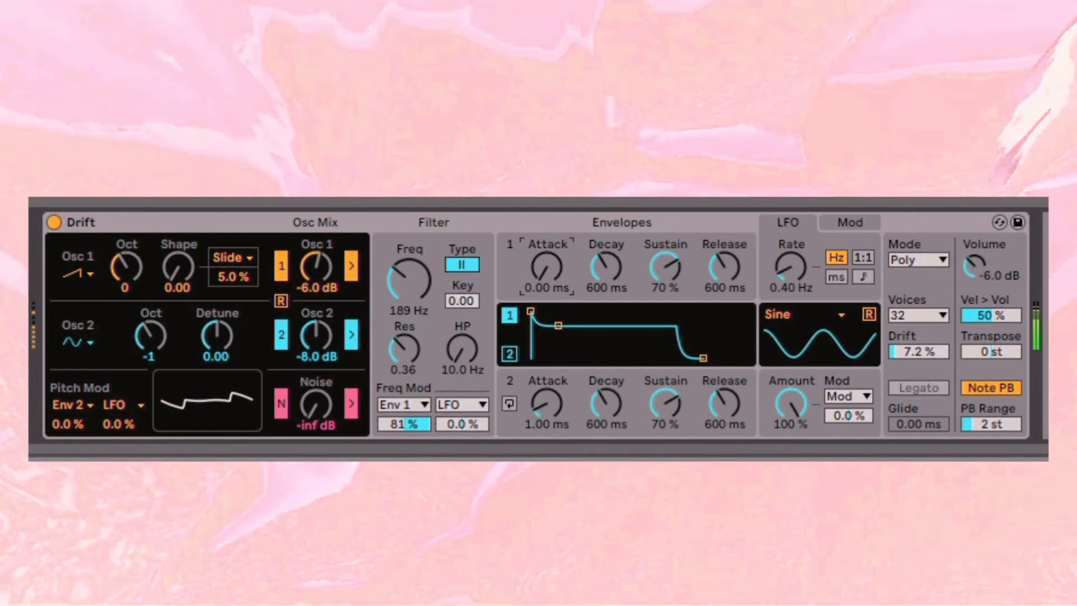
{"action": "left_click_drag", "start_coordinate": [554, 269], "coordinate": [554, 216]}
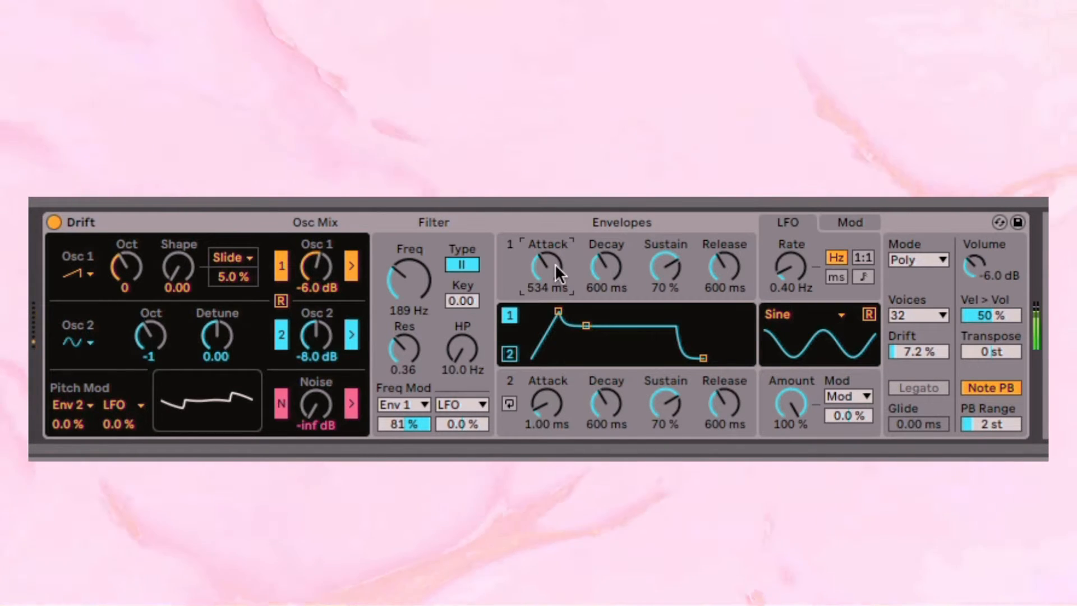
{"action": "left_click_drag", "start_coordinate": [555, 264], "coordinate": [557, 262]}
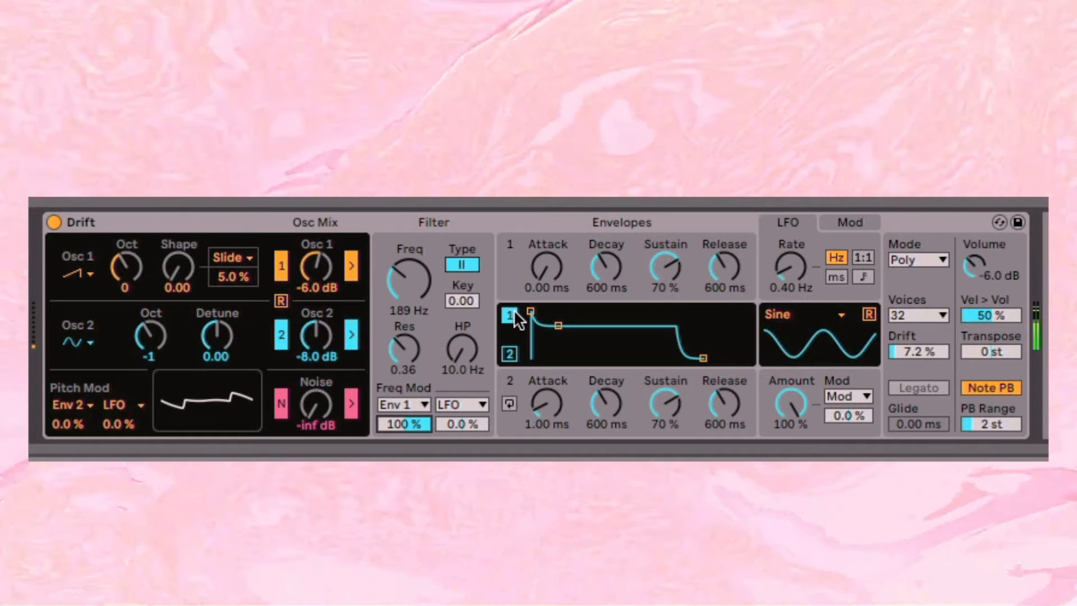
{"action": "left_click_drag", "start_coordinate": [545, 266], "coordinate": [547, 275]}
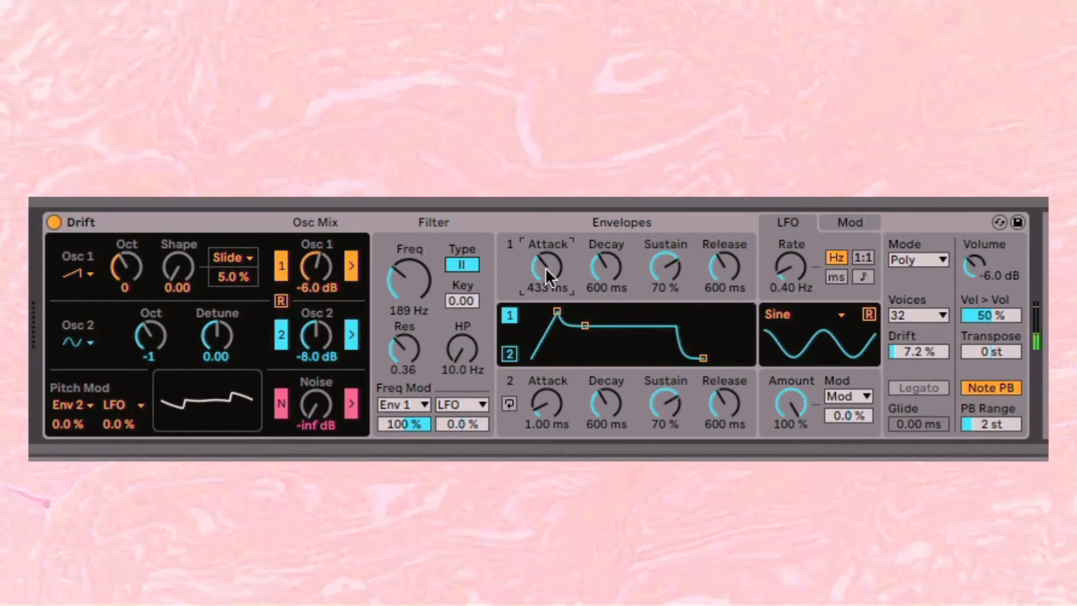
{"action": "double_click", "coordinate": [545, 266]}
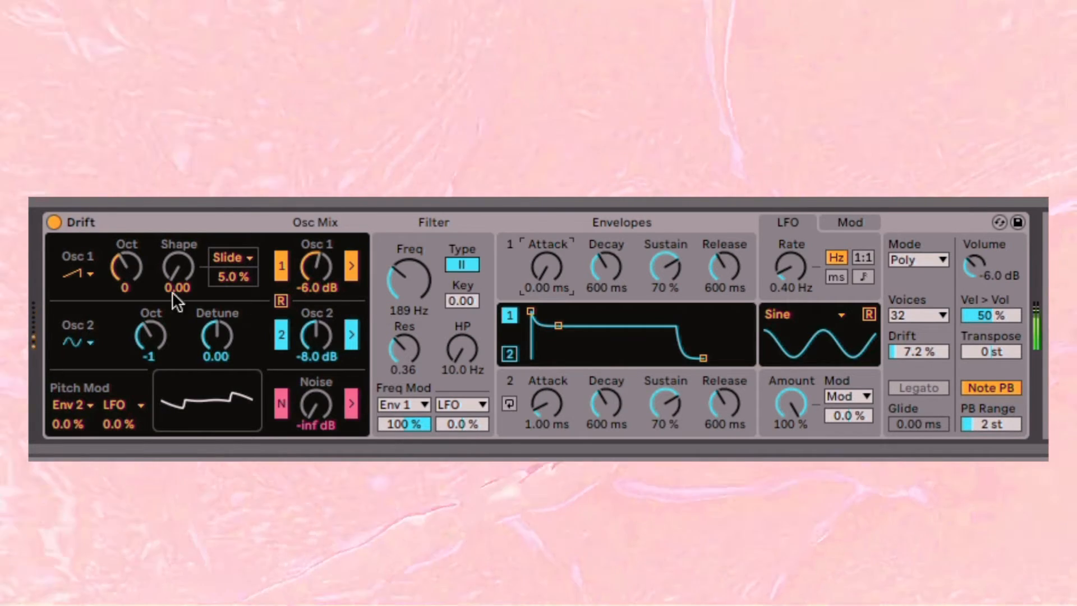
- Change oscillator 1 to a triangle waveform and set its octave to -1
{"action": "left_click", "coordinate": [83, 269]}
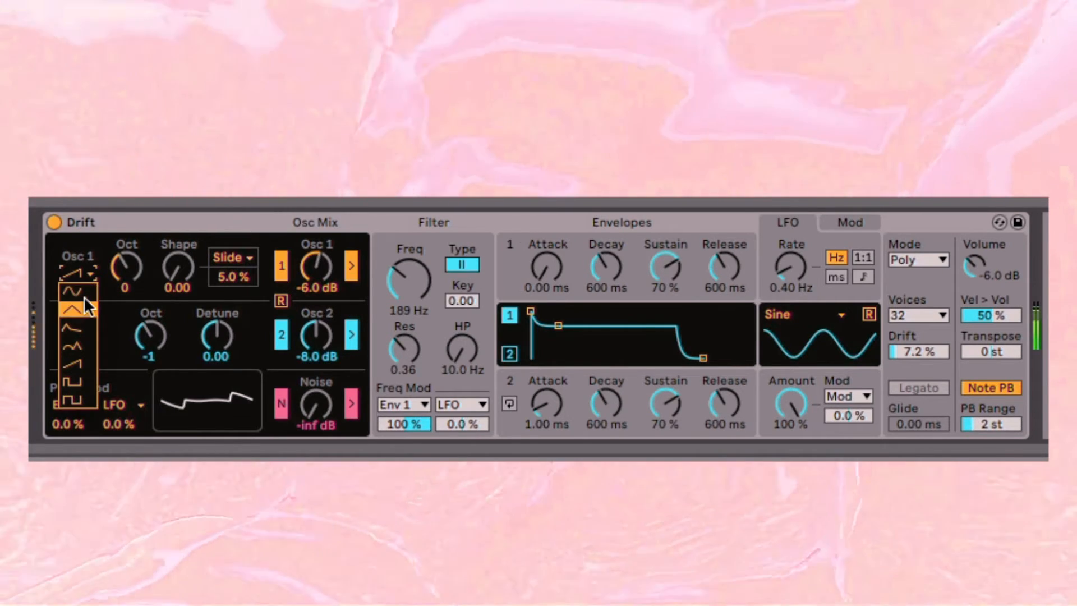
{"action": "left_click", "coordinate": [82, 297]}
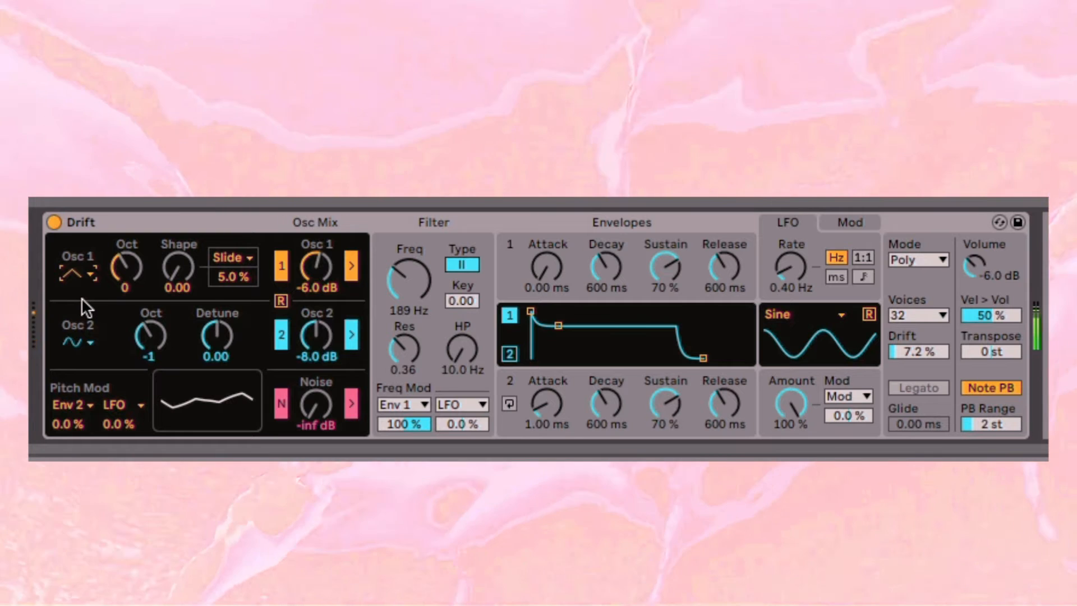
{"action": "left_click", "coordinate": [118, 266]}
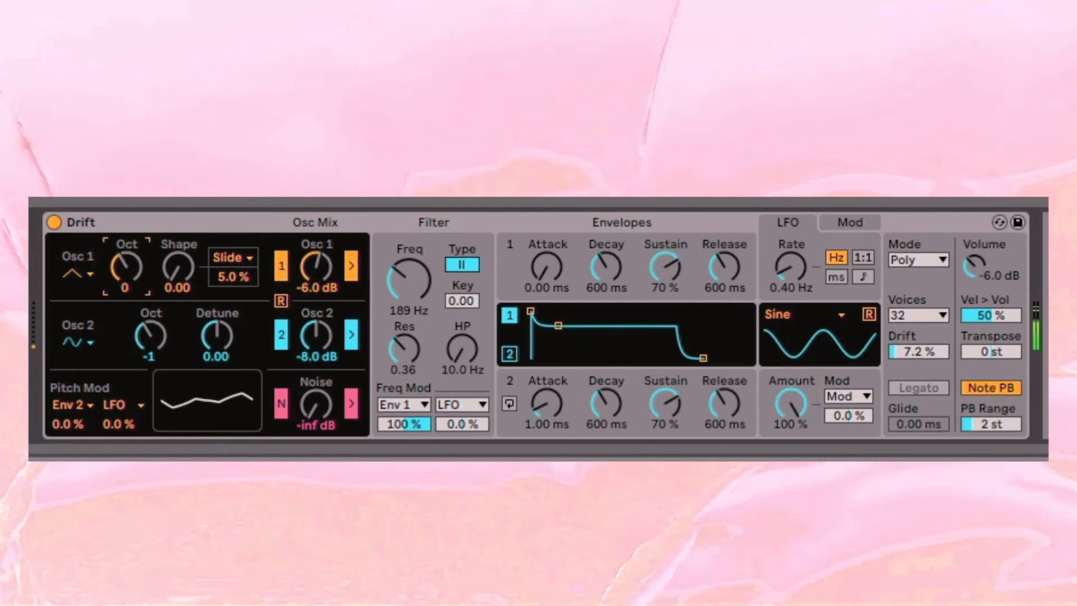
{"action": "left_click_drag", "start_coordinate": [118, 266], "coordinate": [119, 280]}
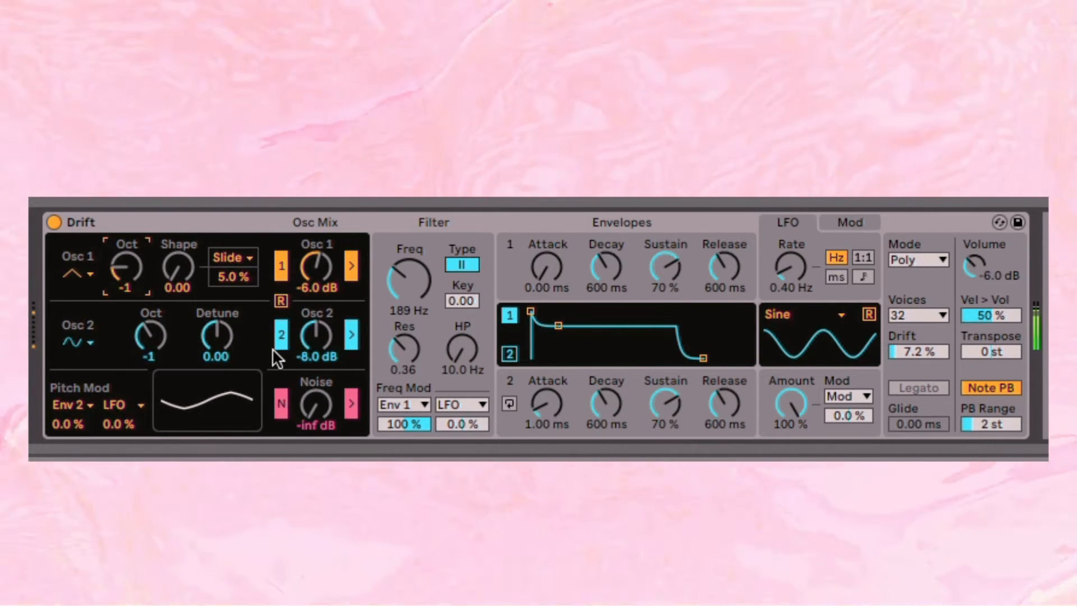
- Set the oscillator 2 level to 4.4 dB and the noise level to -9.0 dB in the oscillator mix
{"action": "mouse_move", "coordinate": [314, 345]}
{"action": "left_mouse_down"}
{"action": "mouse_move", "coordinate": [314, 331]}
{"action": "mouse_move", "coordinate": [314, 345]}
{"action": "mouse_move", "coordinate": [325, 335]}
{"action": "left_mouse_up"}
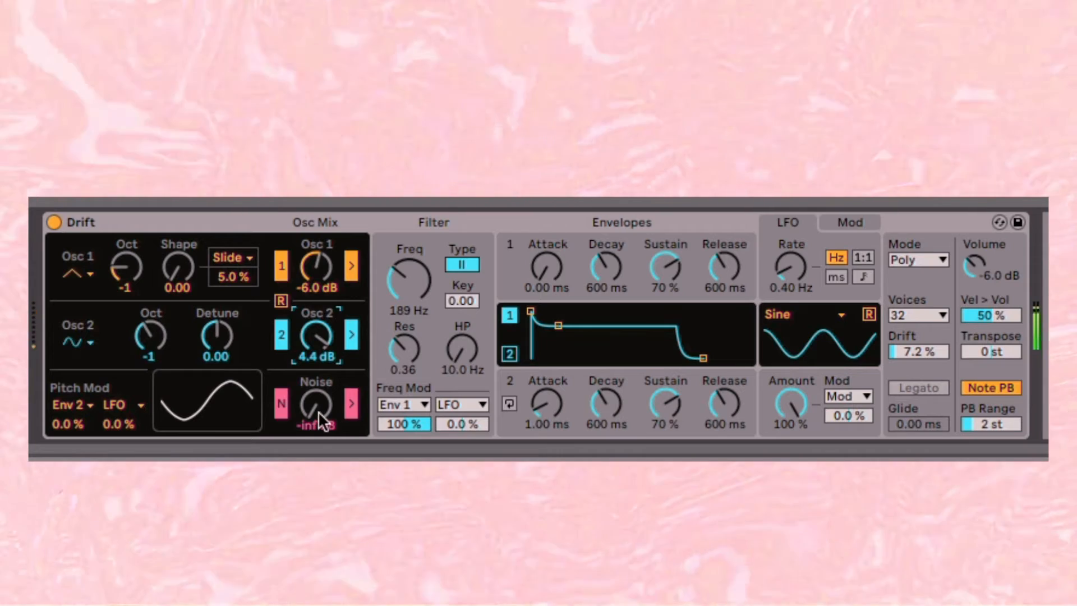
{"action": "mouse_move", "coordinate": [318, 410]}
{"action": "left_mouse_down"}
{"action": "mouse_move", "coordinate": [318, 382]}
{"action": "mouse_move", "coordinate": [318, 408]}
{"action": "left_mouse_up"}
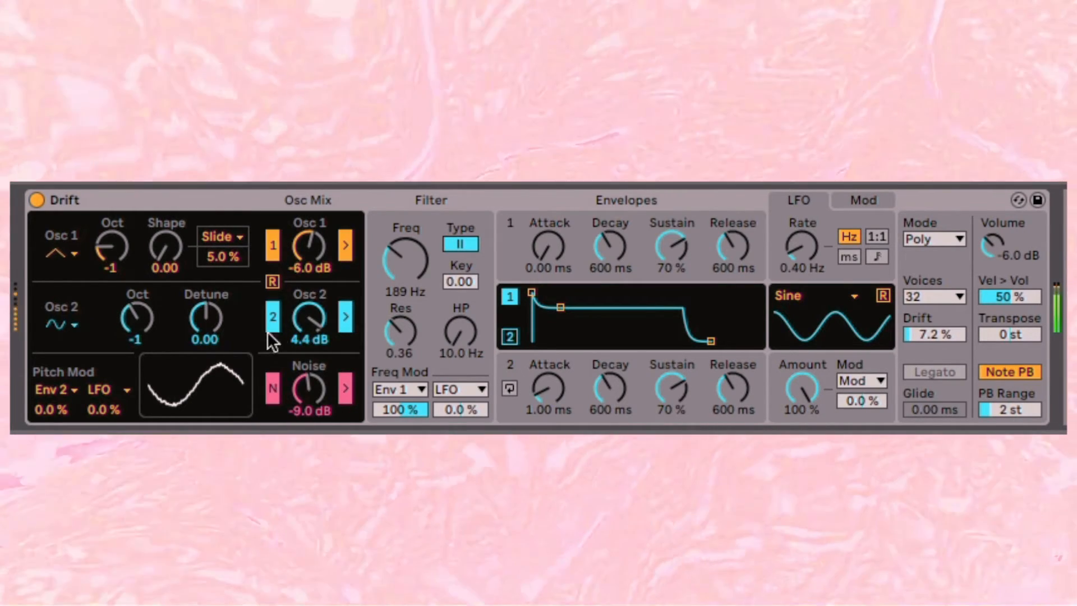
- Show the automation lane for oscillator 2's Detune over the chord clip on the Drift track
{"action": "right_click", "coordinate": [209, 329]}
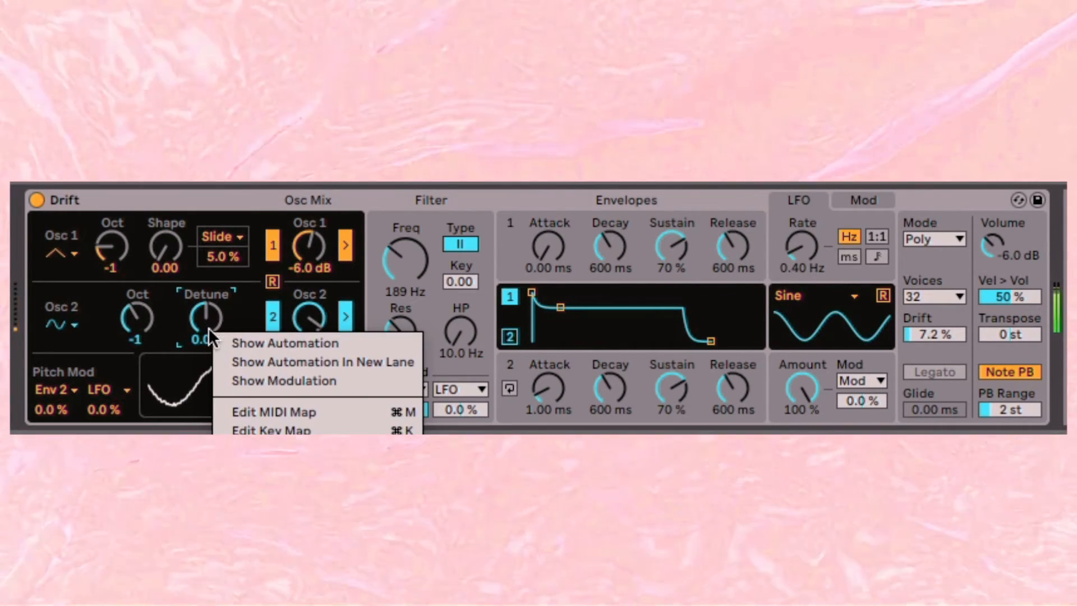
{"action": "left_click", "coordinate": [234, 343]}
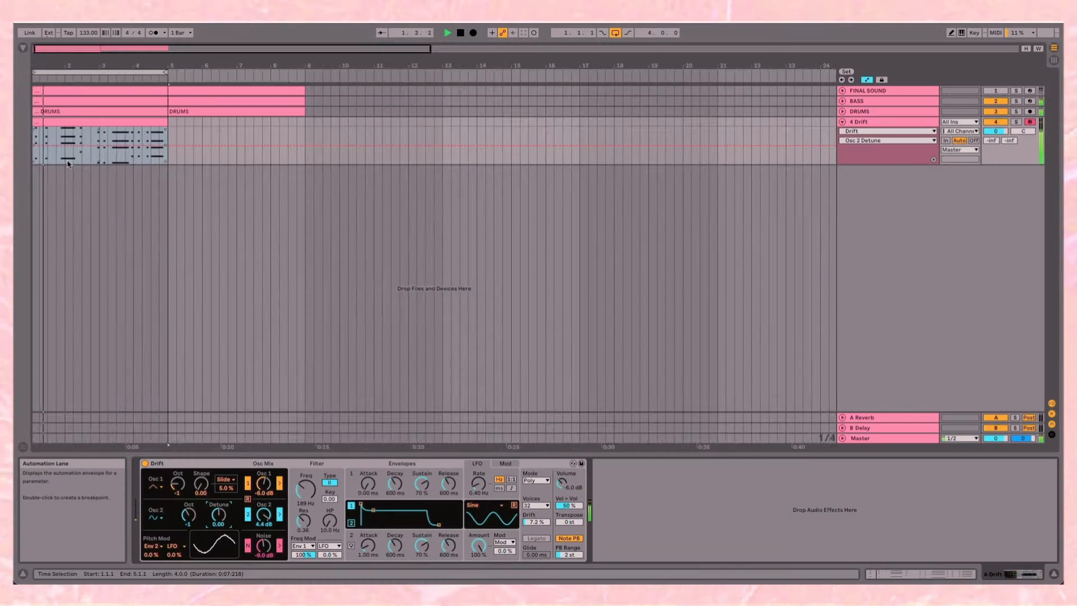
{"action": "scroll", "coordinate": [67, 162], "scroll_direction": "up", "scroll_amount": 5}
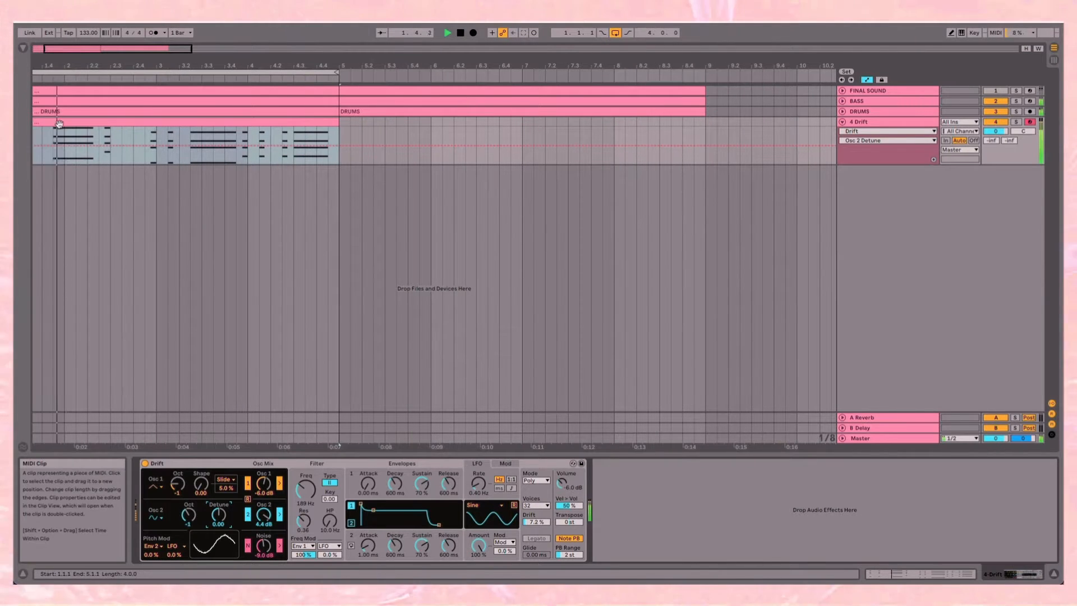
{"action": "scroll", "coordinate": [58, 124], "scroll_direction": "up", "scroll_amount": 5}
{"action": "scroll", "coordinate": [73, 219], "scroll_direction": "left", "scroll_amount": 3}
{"action": "scroll", "coordinate": [90, 217], "scroll_direction": "up", "scroll_amount": 4}
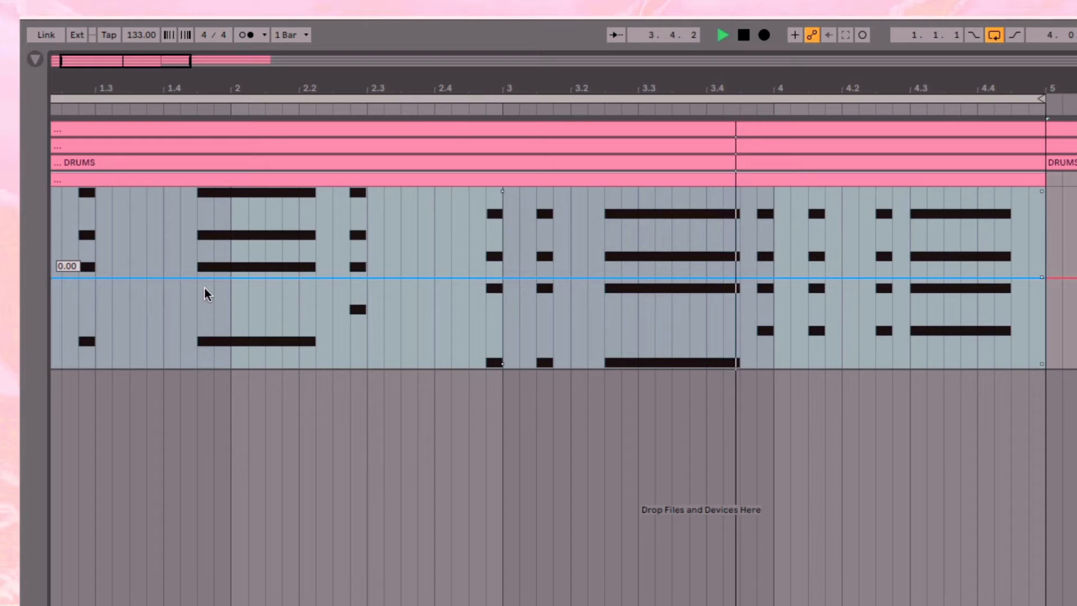
- Place two Osc 2 Detune breakpoints near the start of the long chord before bar 2, undo the raised segment, and stop playback
{"action": "left_click", "coordinate": [127, 182]}
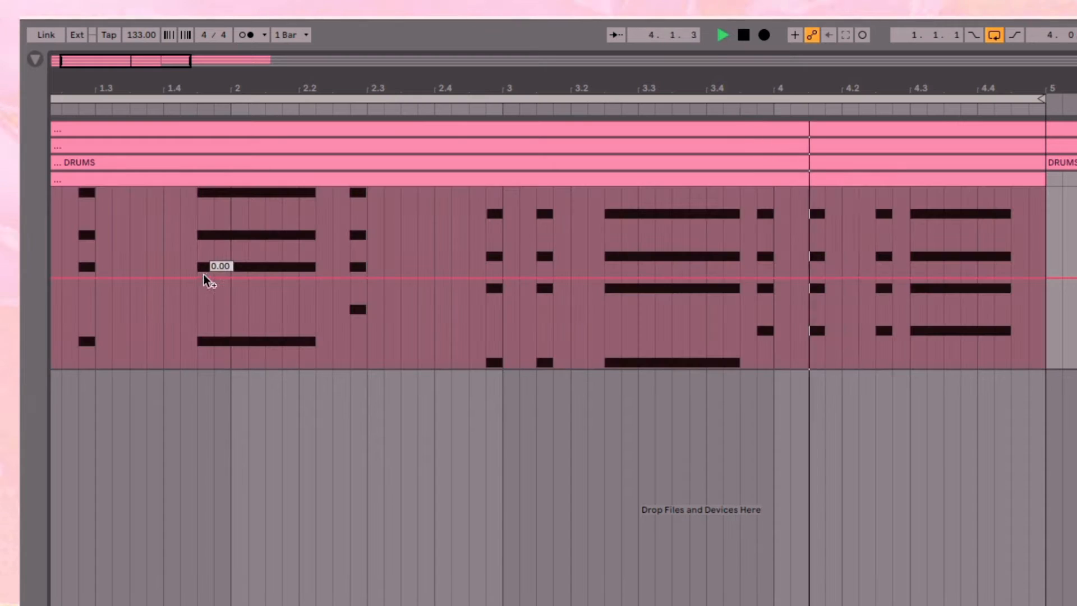
{"action": "left_click_drag", "start_coordinate": [138, 182], "coordinate": [139, 129]}
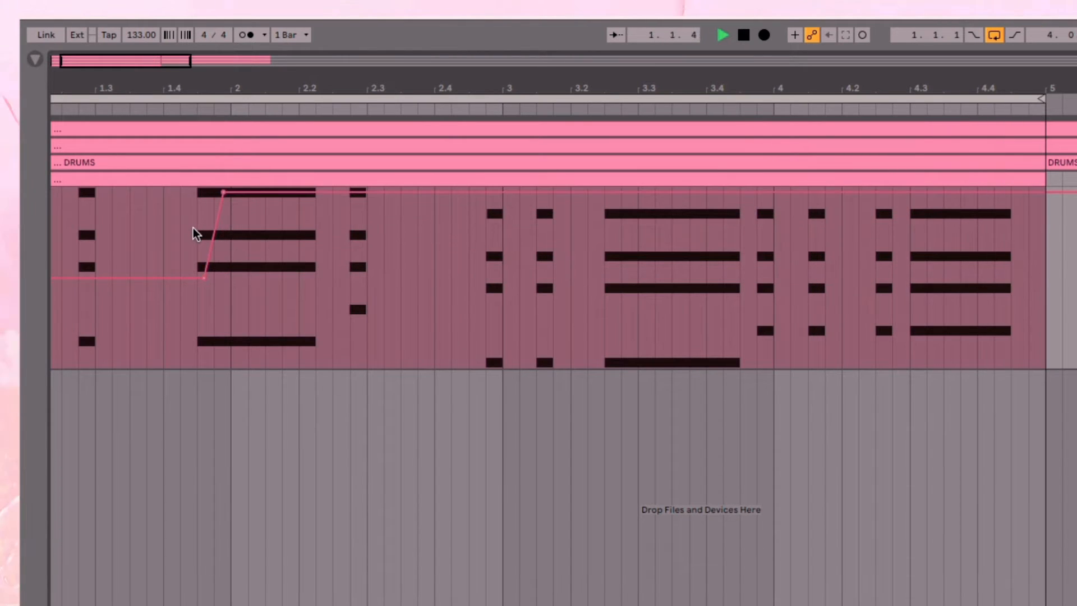
{"action": "key", "text": "ctrl+z"}
{"action": "key", "text": "space"}
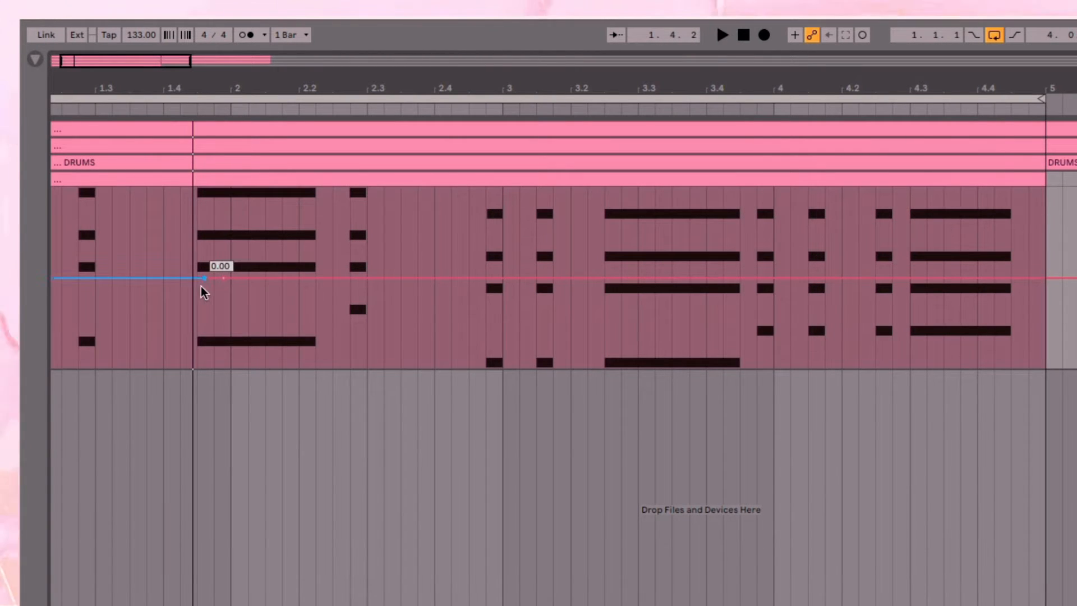
- Add Osc 2 Detune breakpoints within the long chord around bar 2 and raise the automation between 2 and 2.2 to about 5.92
{"action": "left_click_drag", "start_coordinate": [200, 286], "coordinate": [197, 285]}
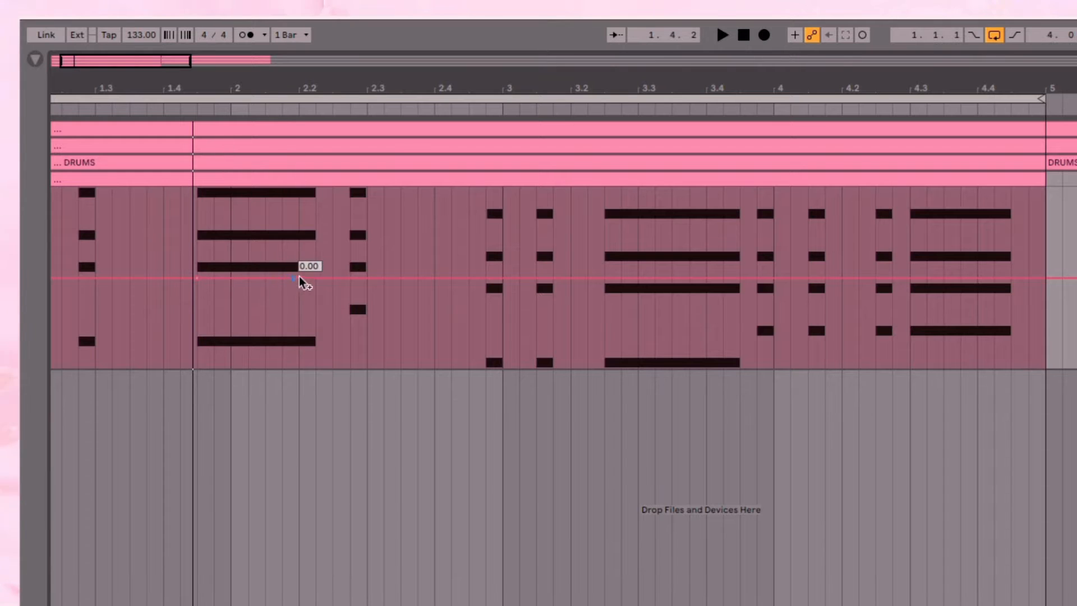
{"action": "left_click_drag", "start_coordinate": [226, 303], "coordinate": [284, 204]}
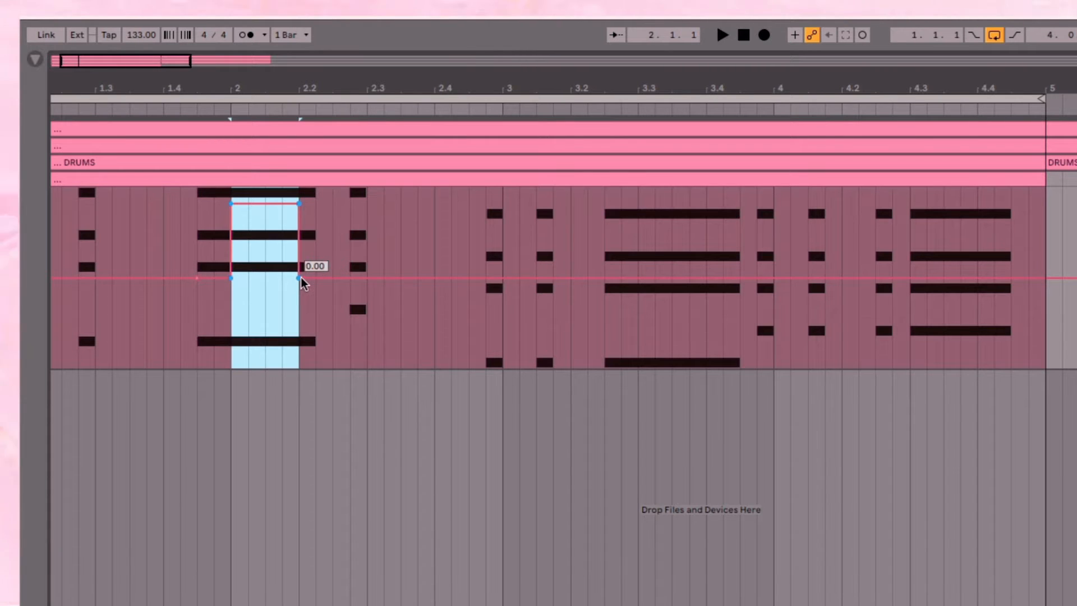
{"action": "scroll", "coordinate": [260, 230], "scroll_direction": "up", "scroll_amount": 5}
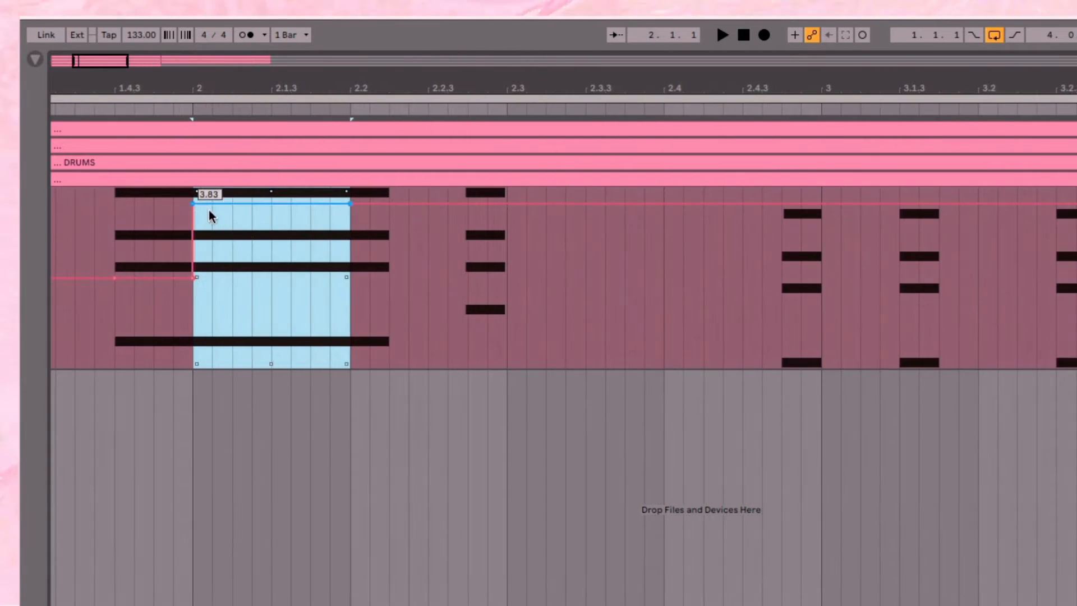
{"action": "left_click_drag", "start_coordinate": [336, 204], "coordinate": [344, 193]}
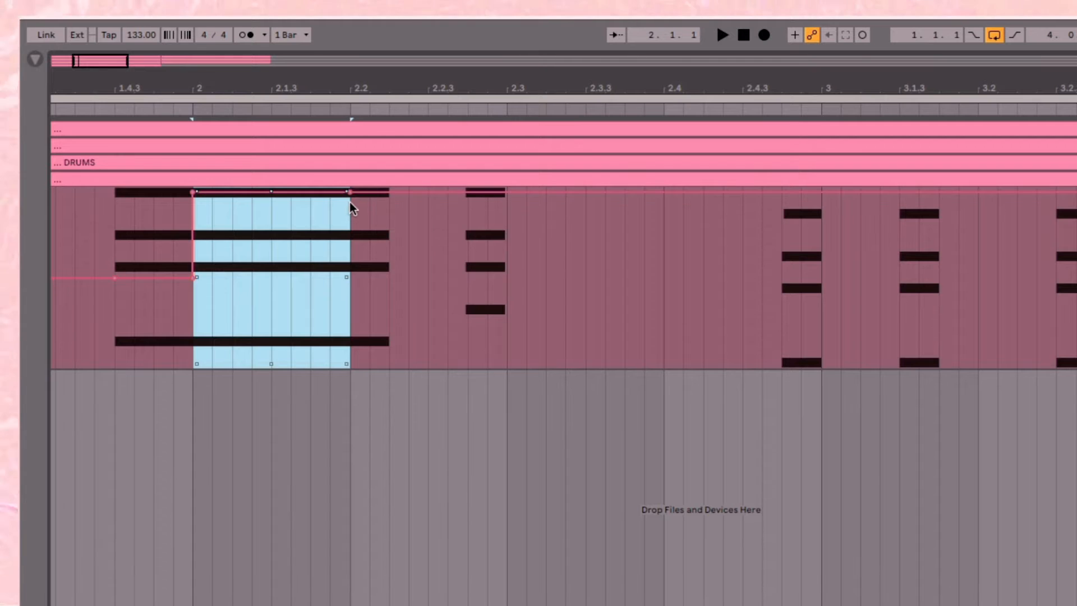
- Shape the raised detune into a ramp up from bar 2, a hold until the long chord's end and a fall back to about zero
{"action": "left_click_drag", "start_coordinate": [349, 202], "coordinate": [349, 193]}
{"action": "left_click_drag", "start_coordinate": [190, 191], "coordinate": [229, 199]}
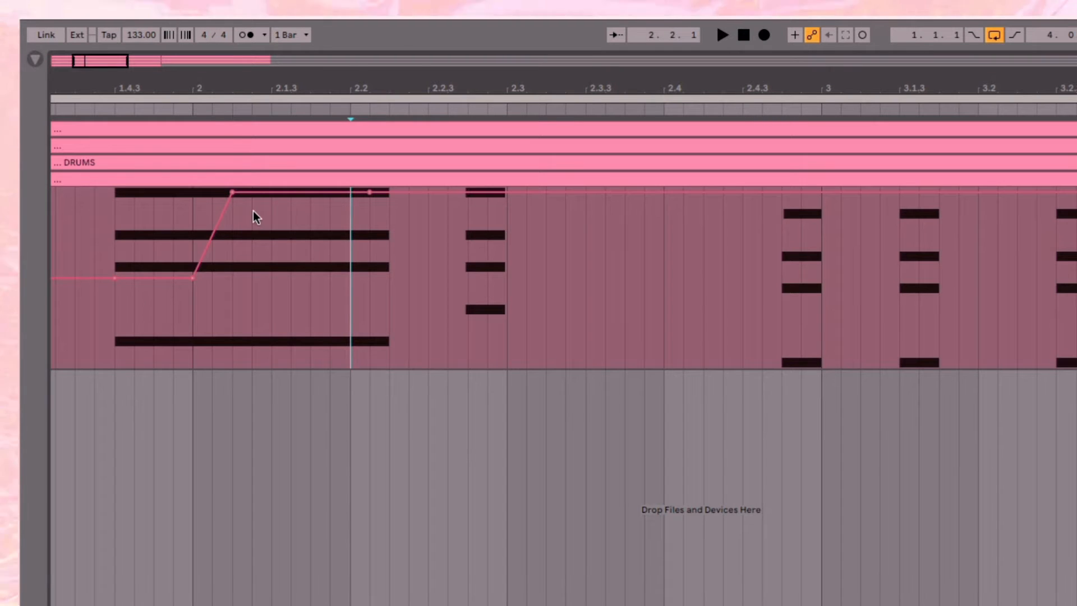
{"action": "left_click_drag", "start_coordinate": [234, 192], "coordinate": [447, 274]}
{"action": "left_click", "coordinate": [448, 192]}
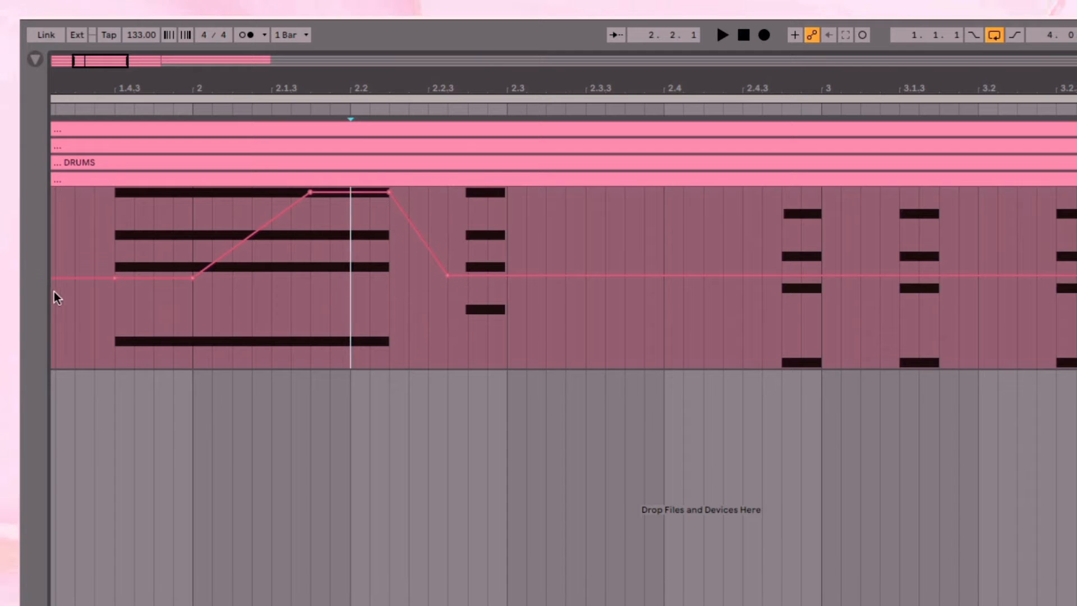
- Audition the detune rise from 1.4, move its peak breakpoint earlier for a steeper ramp, and replay from just before the long chord
{"action": "scroll", "coordinate": [55, 291], "scroll_direction": "left", "scroll_amount": 4}
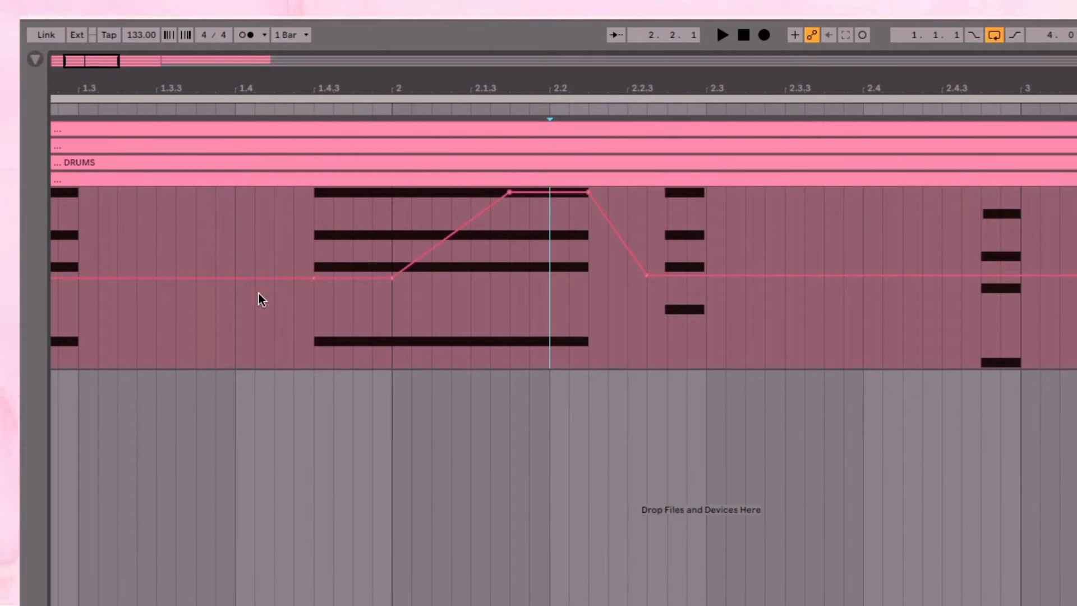
{"action": "left_click_drag", "start_coordinate": [265, 290], "coordinate": [265, 288]}
{"action": "key", "text": "space"}
{"action": "key", "text": "space"}
{"action": "left_click", "coordinate": [235, 297]}
{"action": "key", "text": "space"}
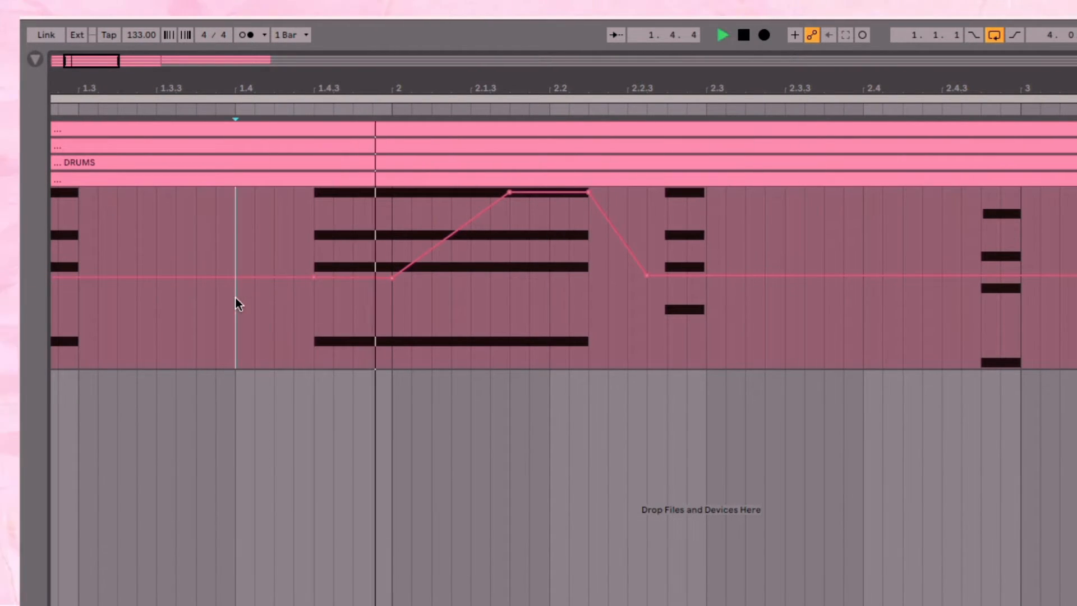
{"action": "key", "text": "space"}
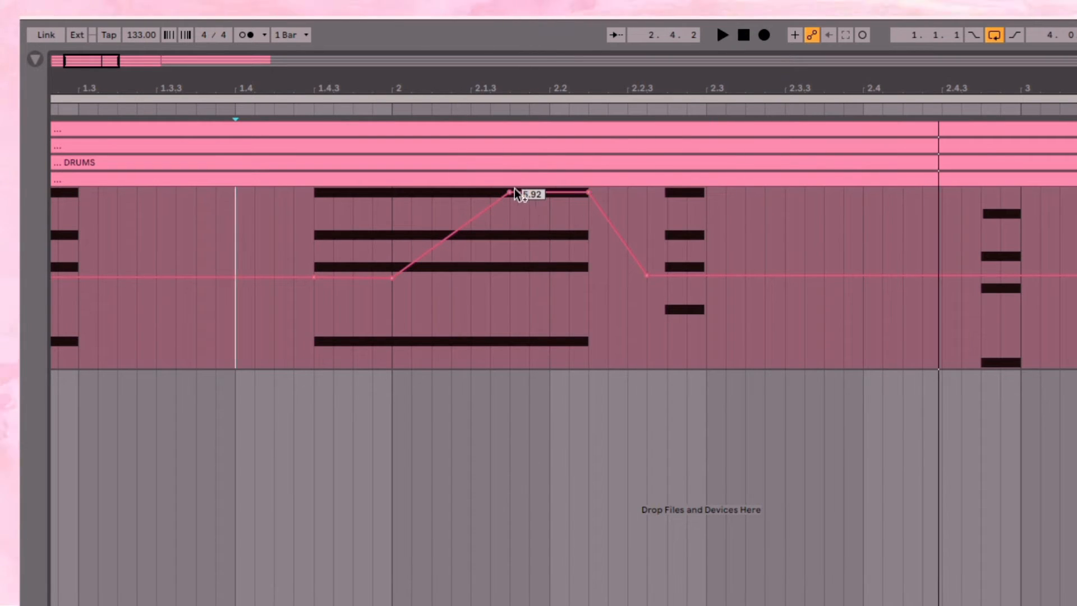
{"action": "left_click_drag", "start_coordinate": [510, 192], "coordinate": [452, 192]}
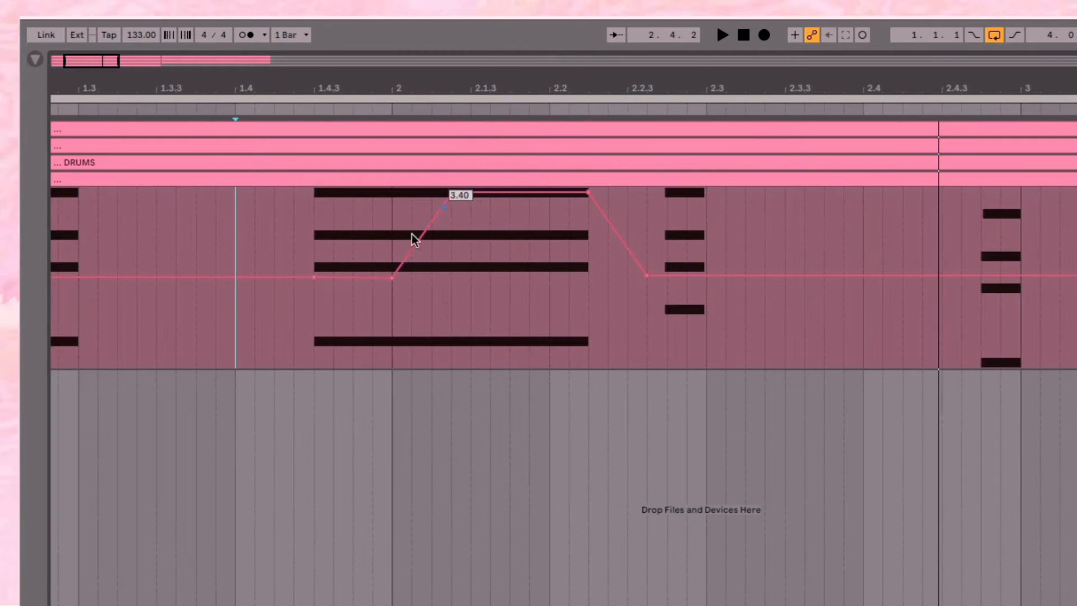
{"action": "left_click", "coordinate": [297, 300]}
{"action": "key", "text": "space"}
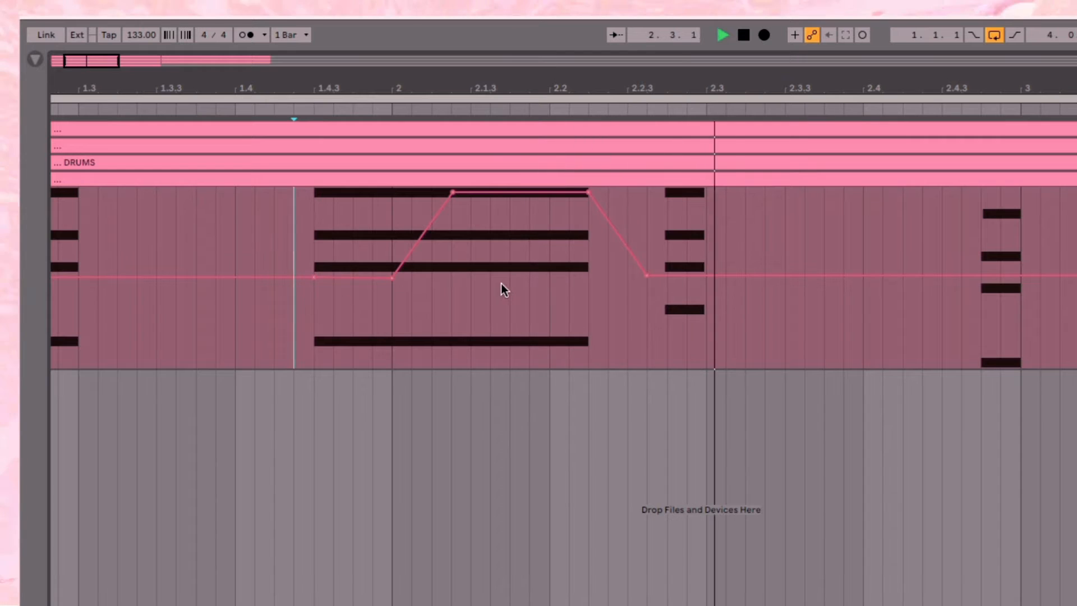
- Add detune breakpoints on the long chord after 3.2 and curve the automation down to its end, returning to about zero before bar 4
{"action": "scroll", "coordinate": [898, 299], "scroll_direction": "down", "scroll_amount": 4}
{"action": "left_click", "coordinate": [623, 276]}
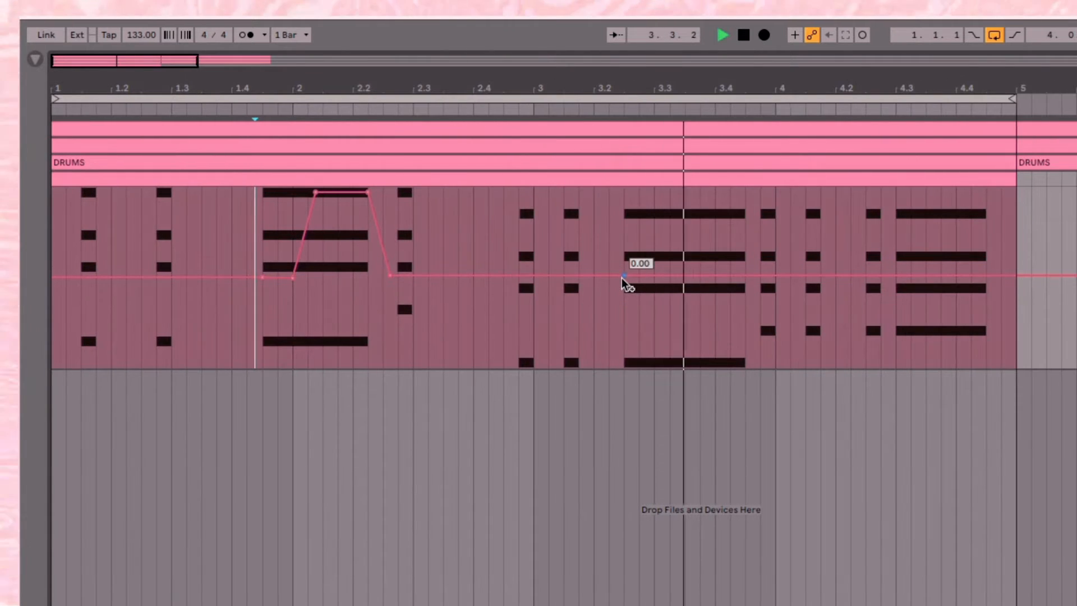
{"action": "key", "text": "space"}
{"action": "left_click", "coordinate": [715, 275]}
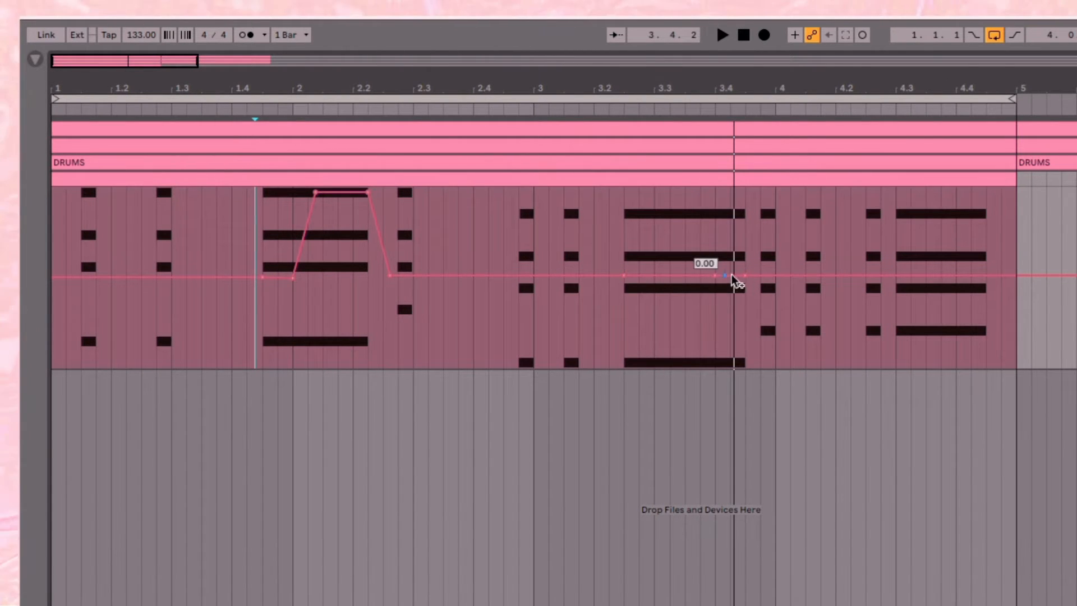
{"action": "mouse_move", "coordinate": [744, 276]}
{"action": "left_mouse_down"}
{"action": "mouse_move", "coordinate": [745, 323]}
{"action": "mouse_move", "coordinate": [761, 309]}
{"action": "mouse_move", "coordinate": [761, 270]}
{"action": "mouse_move", "coordinate": [685, 275]}
{"action": "left_mouse_up"}
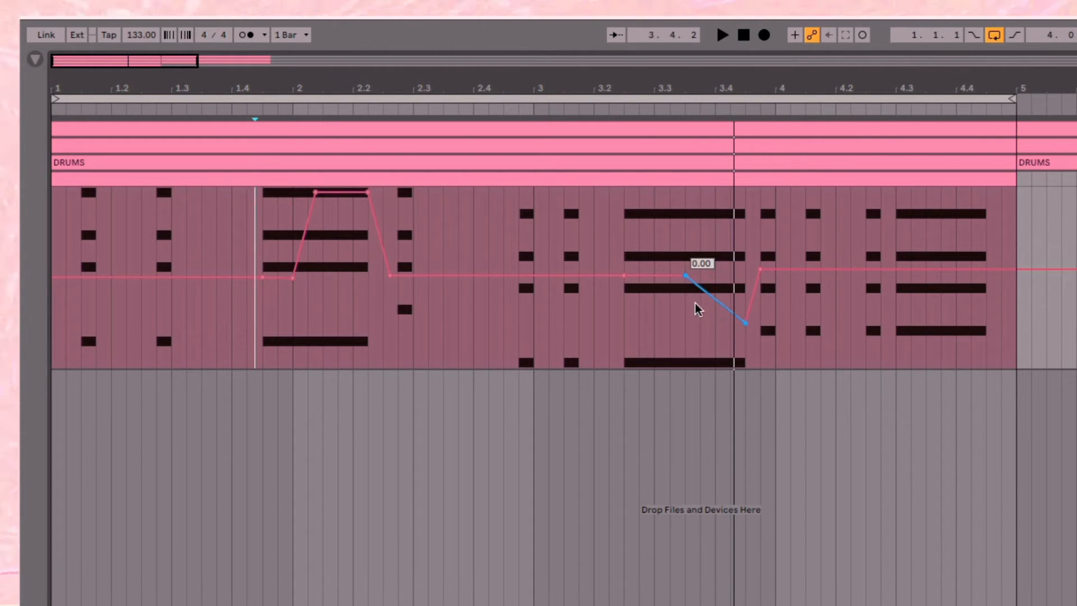
- Audition the detune dip from just before the long chord in bar 3 and pull its lowest breakpoint down below -2
{"action": "left_click", "coordinate": [612, 308]}
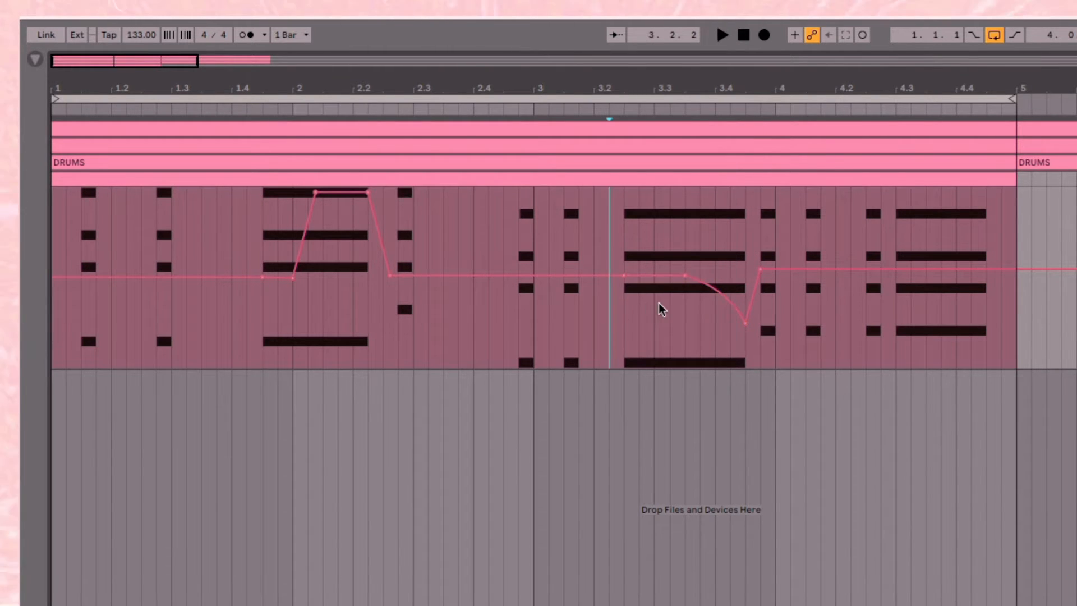
{"action": "scroll", "coordinate": [658, 302], "scroll_direction": "up", "scroll_amount": 5}
{"action": "key", "text": "space"}
{"action": "scroll", "coordinate": [658, 303], "scroll_direction": "right", "scroll_amount": 1}
{"action": "left_click_drag", "start_coordinate": [794, 323], "coordinate": [793, 338]}
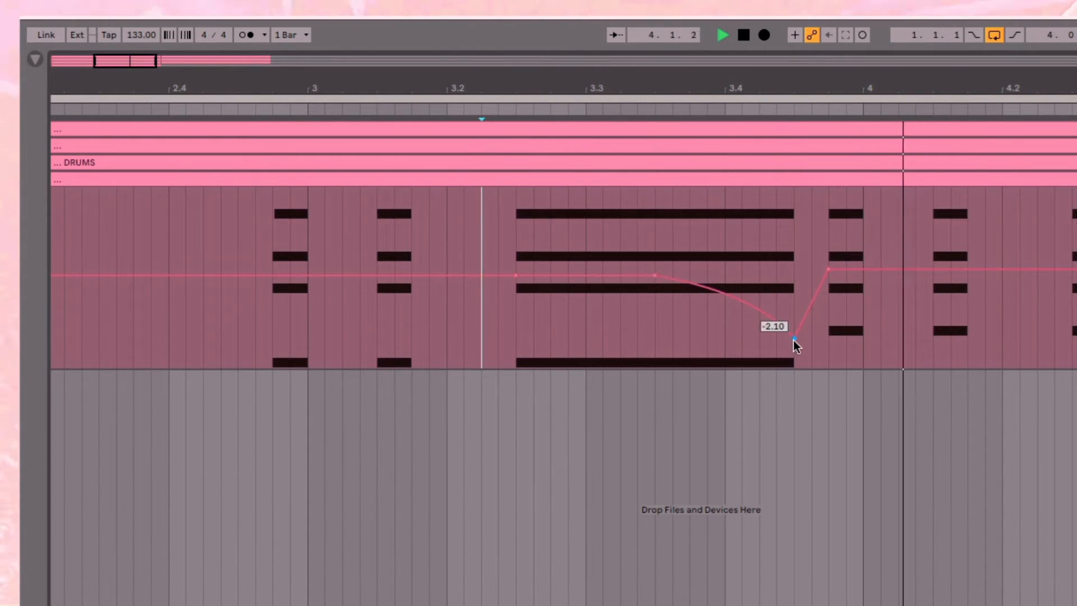
{"action": "scroll", "coordinate": [974, 285], "scroll_direction": "right", "scroll_amount": 9}
{"action": "key", "text": "space"}
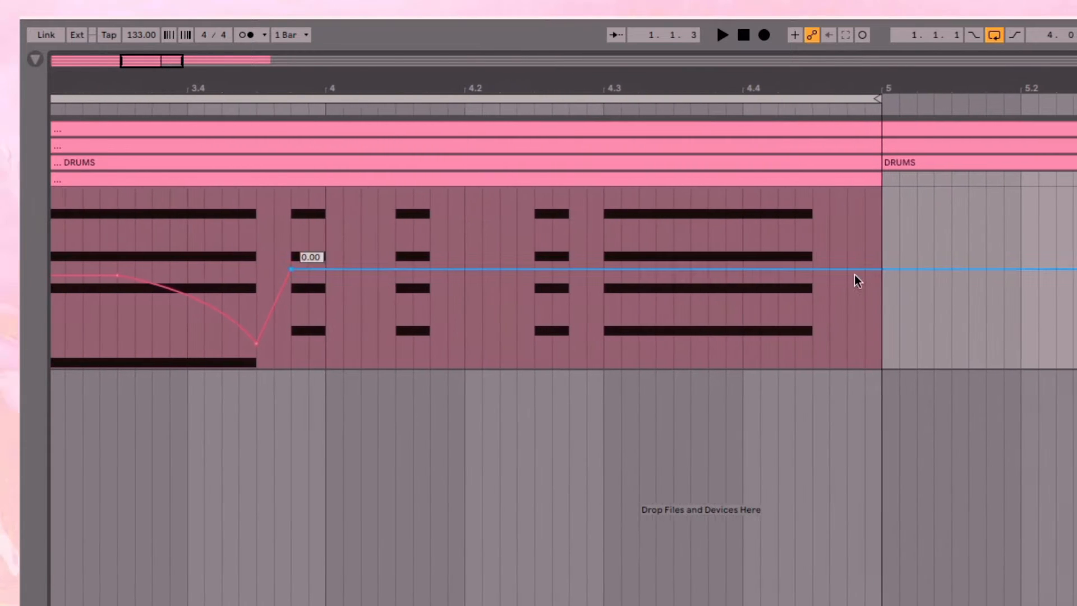
{"action": "left_click_drag", "start_coordinate": [753, 275], "coordinate": [810, 279]}
{"action": "key", "text": "ctrl+z"}
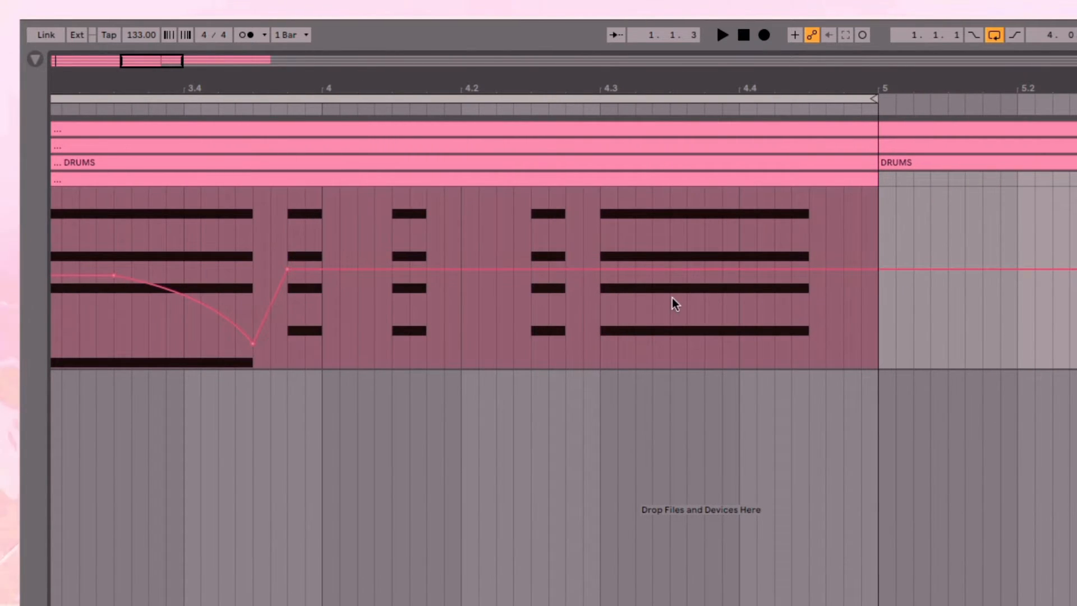
{"action": "left_click_drag", "start_coordinate": [672, 297], "coordinate": [793, 298]}
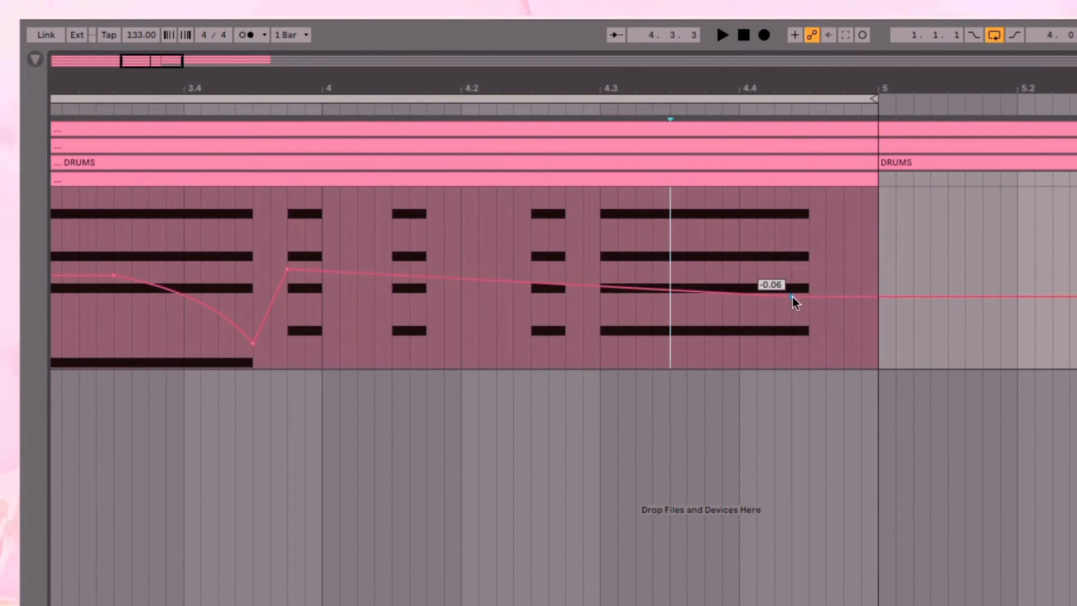
{"action": "key", "text": "ctrl+z"}
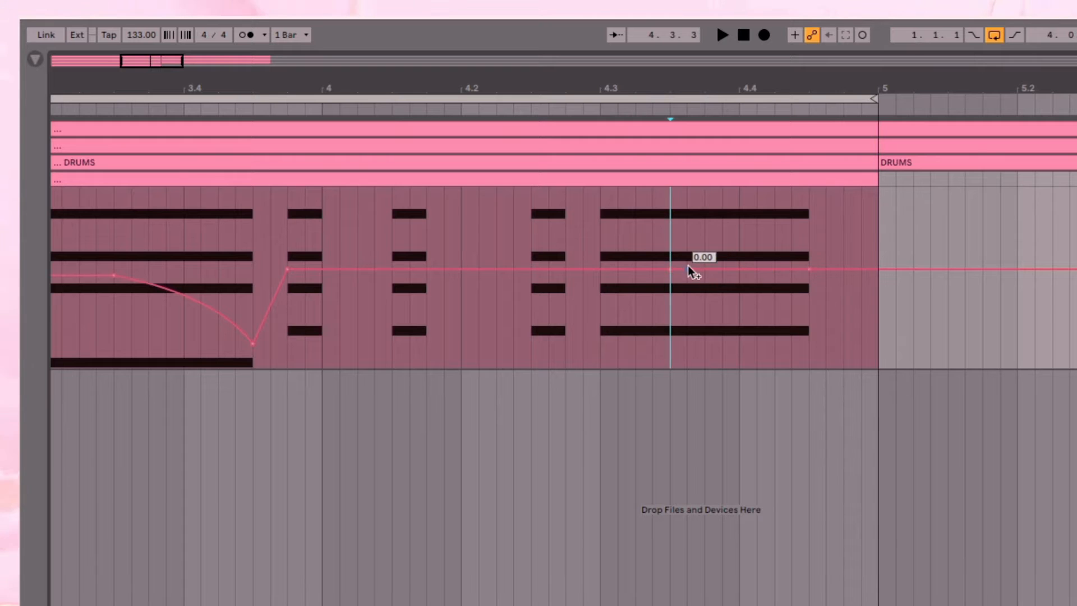
- Add detune breakpoints over the last long chord and curve the automation from 0.00 at 4.4 down to -7.00 at its end
{"action": "left_click_drag", "start_coordinate": [815, 270], "coordinate": [765, 279]}
{"action": "left_click", "coordinate": [811, 269]}
{"action": "left_click_drag", "start_coordinate": [820, 304], "coordinate": [816, 367]}
{"action": "left_click_drag", "start_coordinate": [687, 269], "coordinate": [739, 269]}
- Audition the detune drop on the last long chord and start the drop slightly earlier, just before 4.4
{"action": "left_click", "coordinate": [617, 289]}
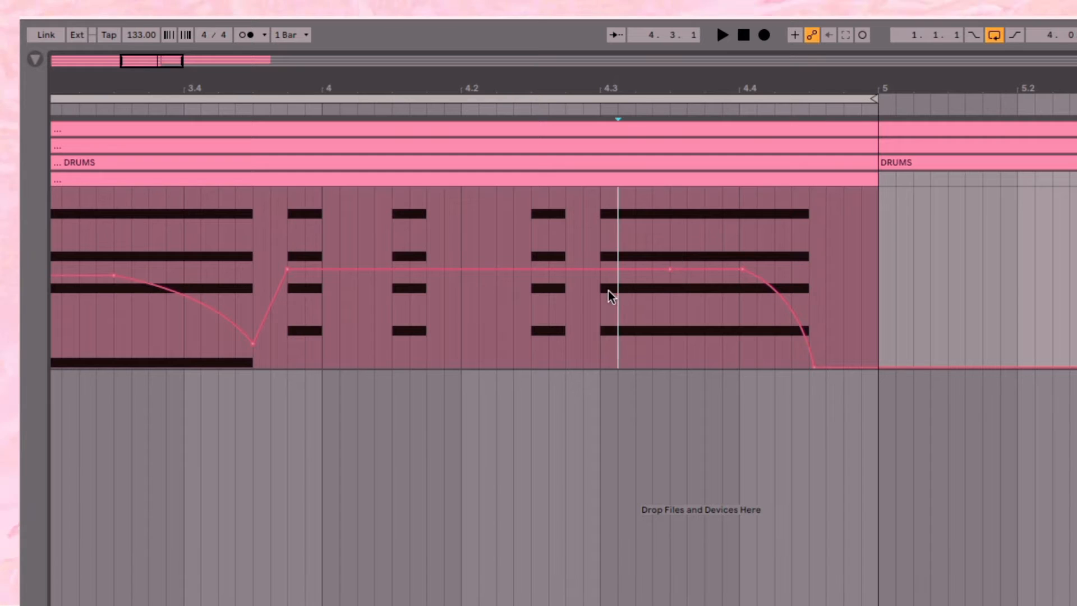
{"action": "key", "text": "space"}
{"action": "key", "text": "space"}
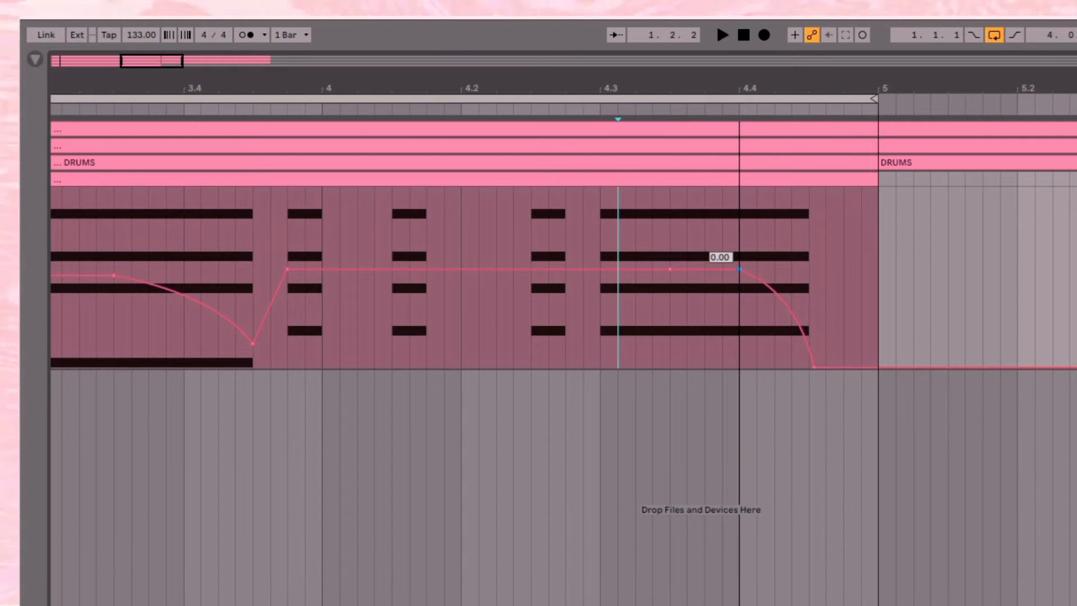
{"action": "left_click", "coordinate": [684, 290]}
{"action": "key", "text": "space"}
{"action": "key", "text": "space"}
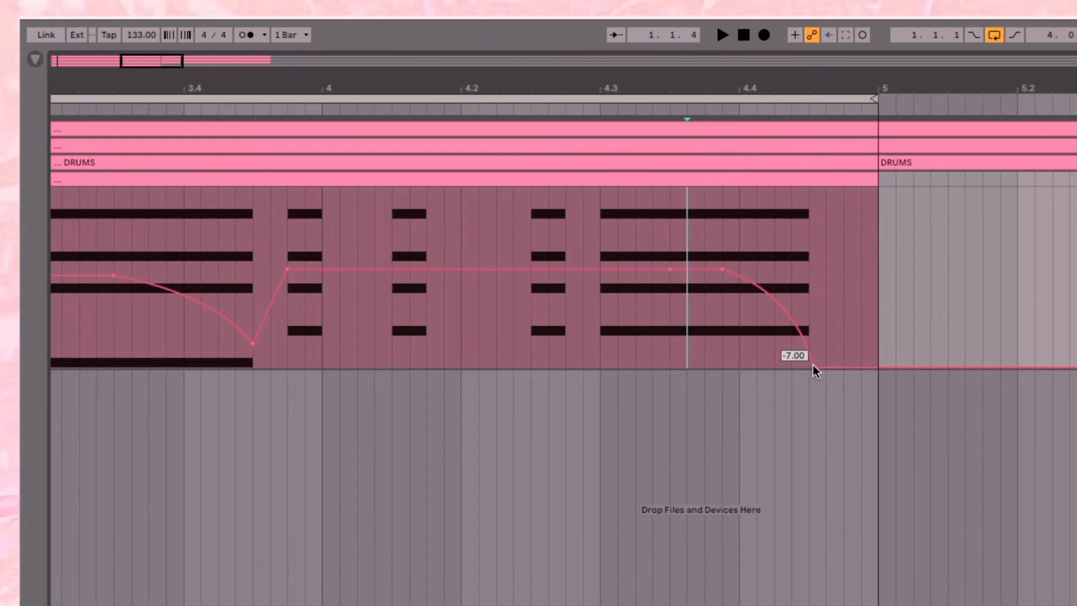
{"action": "left_click", "coordinate": [732, 341]}
{"action": "key", "text": "space"}
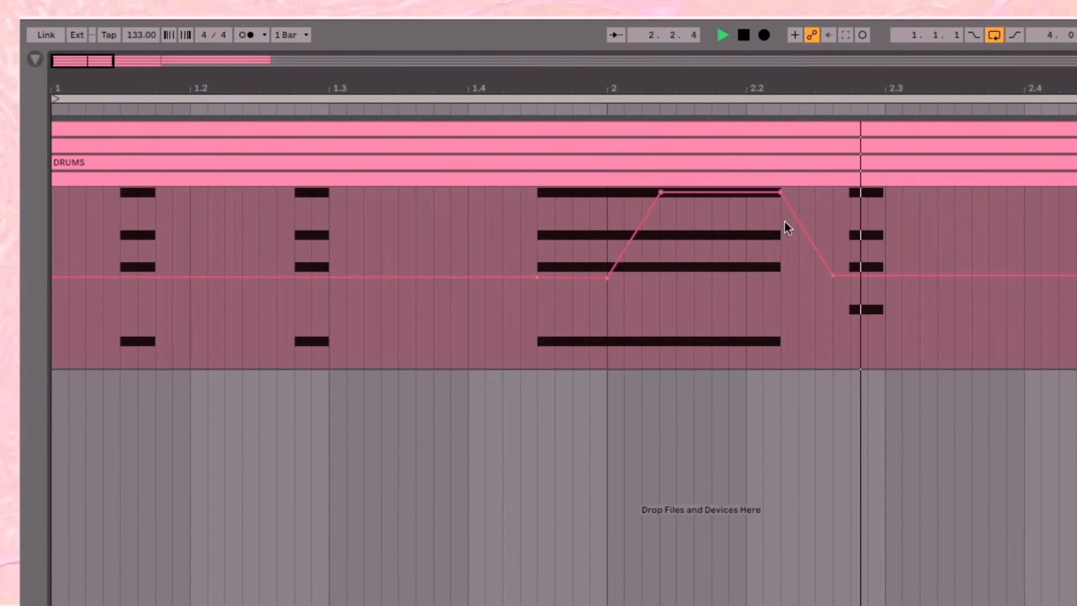
- Delay the detune rise on the first long chord so it ramps from 2.1.2 to 2.1.4, and replay it from just before the chord
{"action": "key", "text": "space"}
{"action": "left_click_drag", "start_coordinate": [660, 193], "coordinate": [710, 194]}
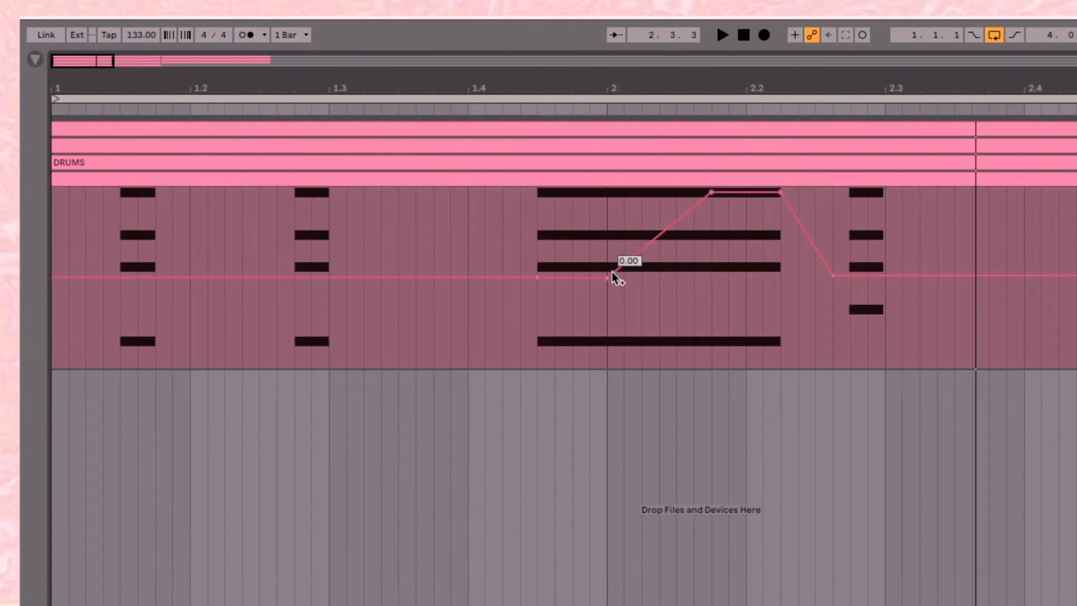
{"action": "left_click_drag", "start_coordinate": [613, 276], "coordinate": [642, 277]}
{"action": "left_click", "coordinate": [522, 314]}
{"action": "key", "text": "space"}
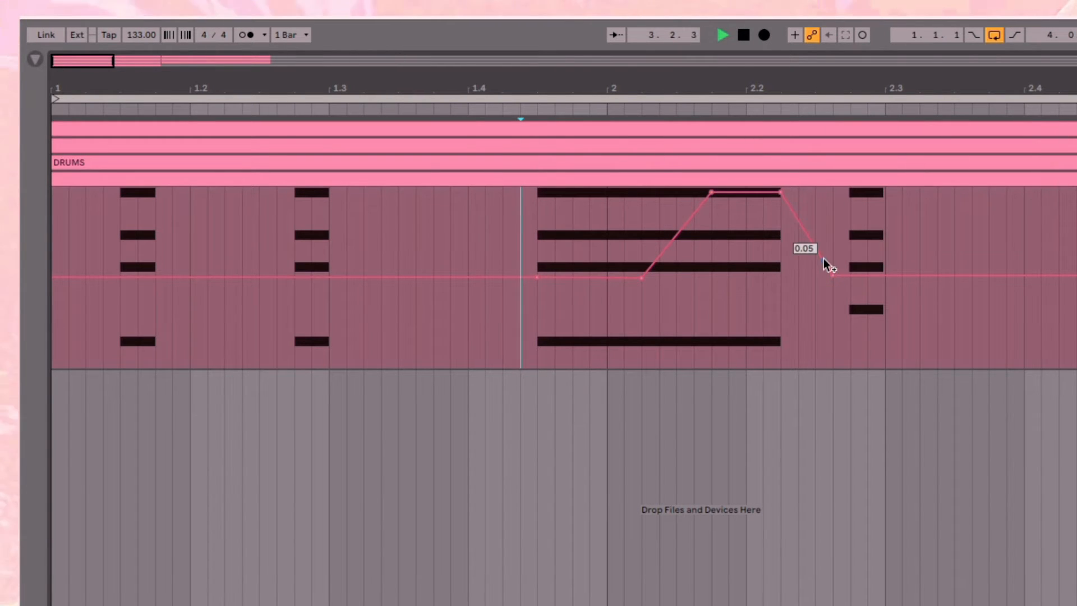
- Listen through the loop, move the first long chord's detune peak to 2.1.3 and bend the rising ramp into an upward curve
{"action": "scroll", "coordinate": [823, 258], "scroll_direction": "down", "scroll_amount": 4}
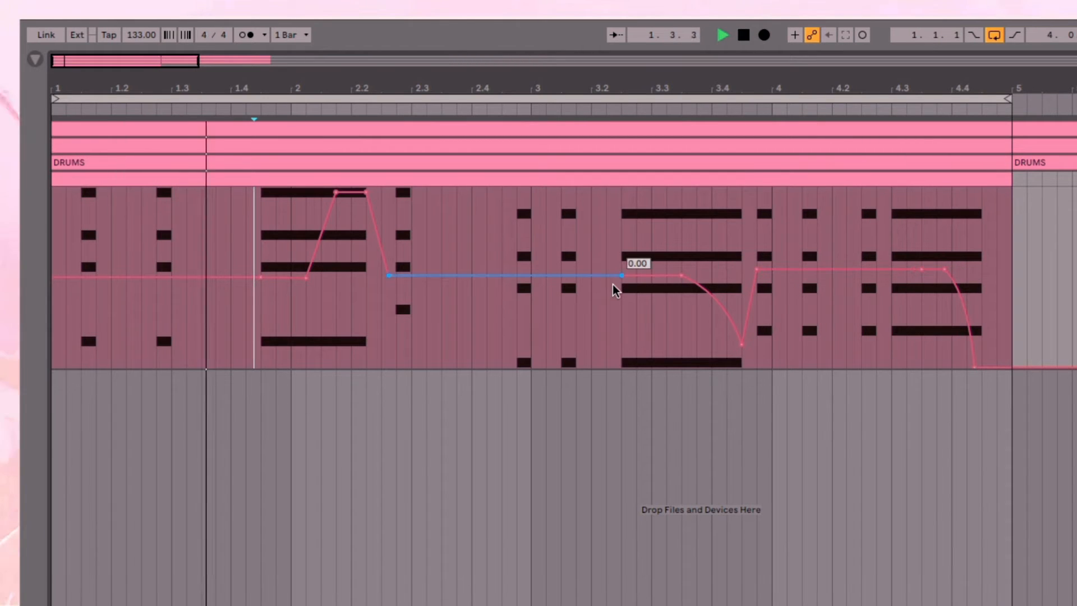
{"action": "scroll", "coordinate": [351, 239], "scroll_direction": "up", "scroll_amount": 5}
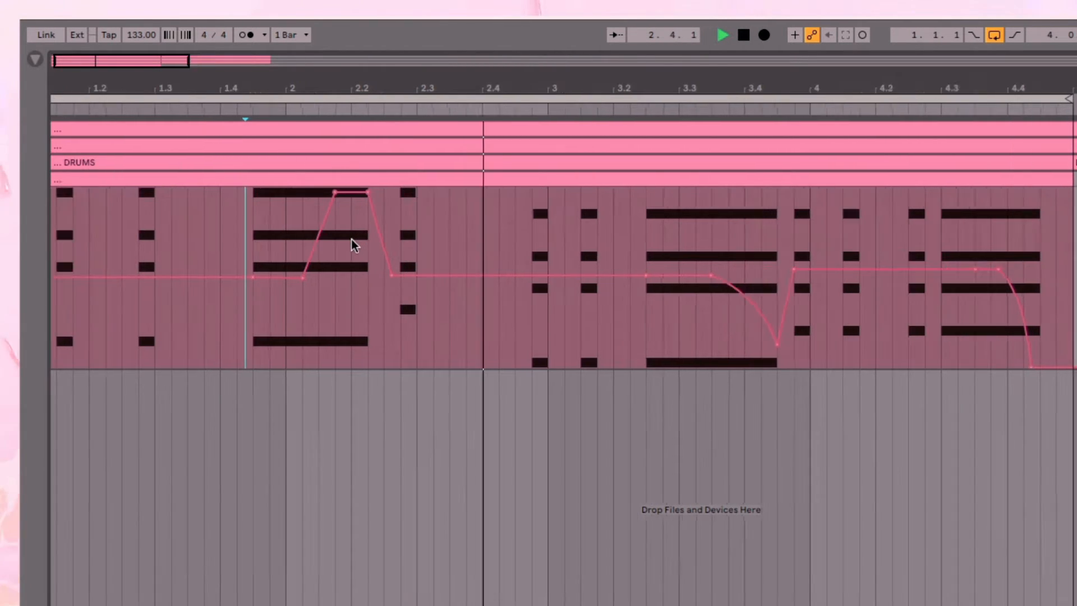
{"action": "scroll", "coordinate": [351, 237], "scroll_direction": "left", "scroll_amount": 5}
{"action": "key", "text": "space"}
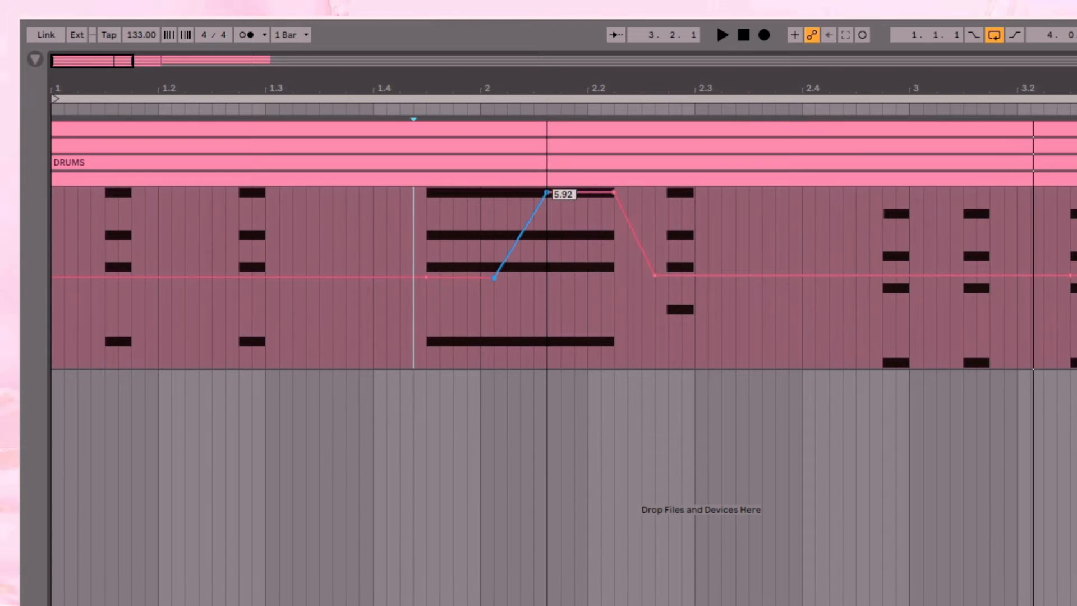
{"action": "left_click_drag", "start_coordinate": [482, 277], "coordinate": [493, 277]}
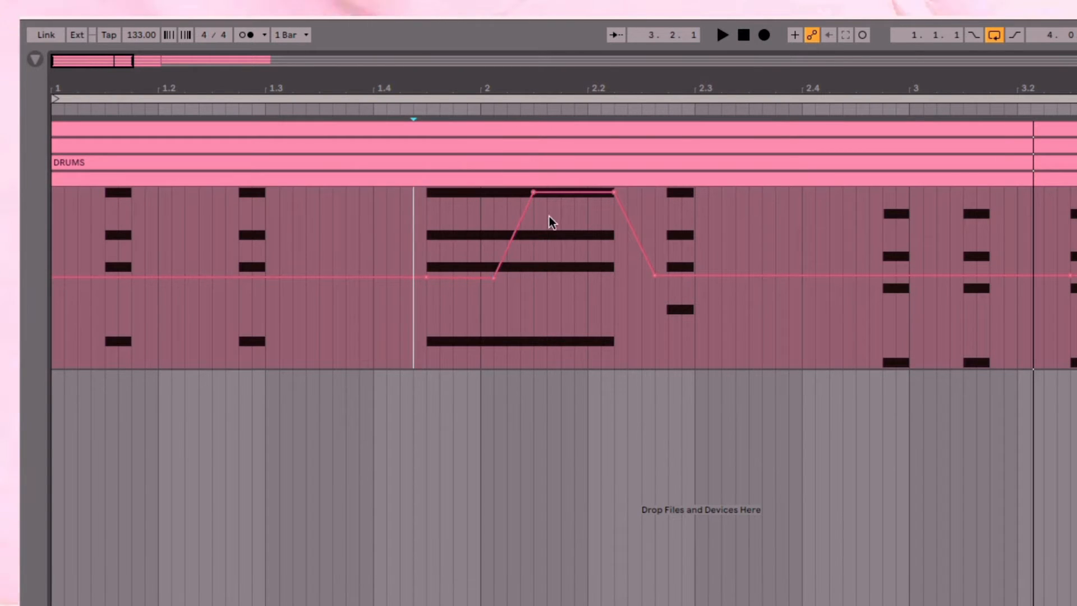
{"action": "left_click_drag", "start_coordinate": [528, 224], "coordinate": [533, 214]}
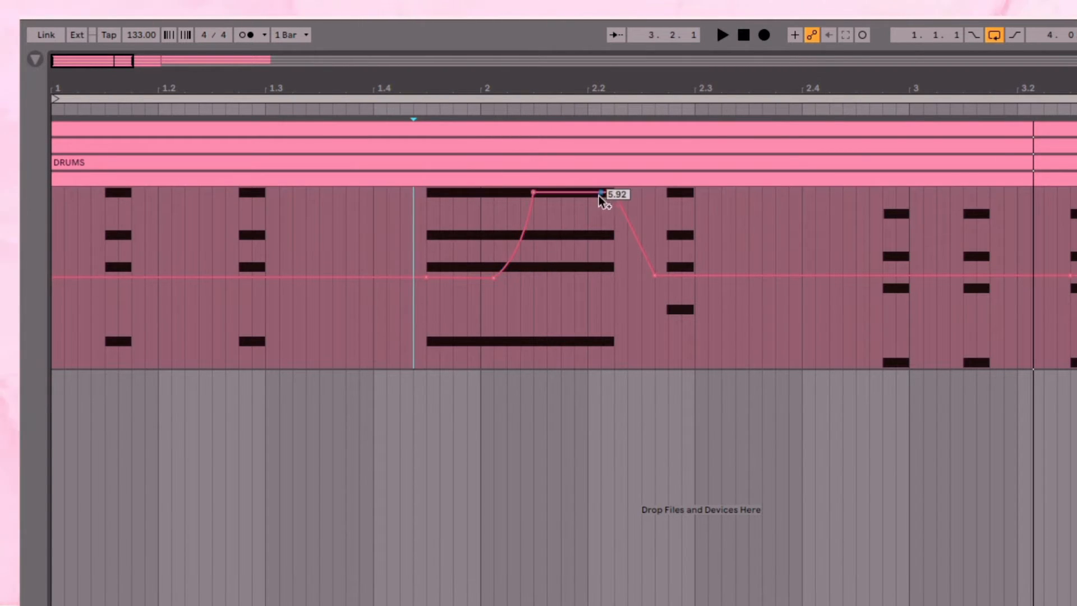
- Extend the held detune past the first long chord's end to 2.2.3, raise it to 7.00, and audition it
{"action": "mouse_move", "coordinate": [614, 192]}
{"action": "left_mouse_down"}
{"action": "mouse_move", "coordinate": [600, 191]}
{"action": "mouse_move", "coordinate": [642, 192]}
{"action": "left_mouse_up"}
{"action": "left_click", "coordinate": [504, 216]}
{"action": "key", "text": "space"}
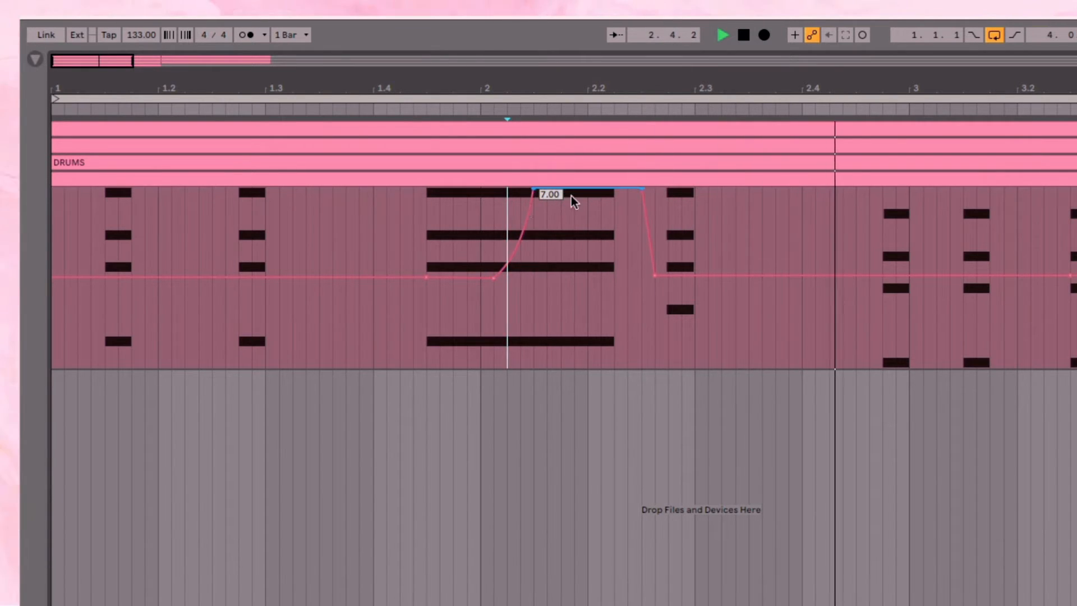
{"action": "left_click", "coordinate": [494, 205]}
{"action": "key", "text": "space"}
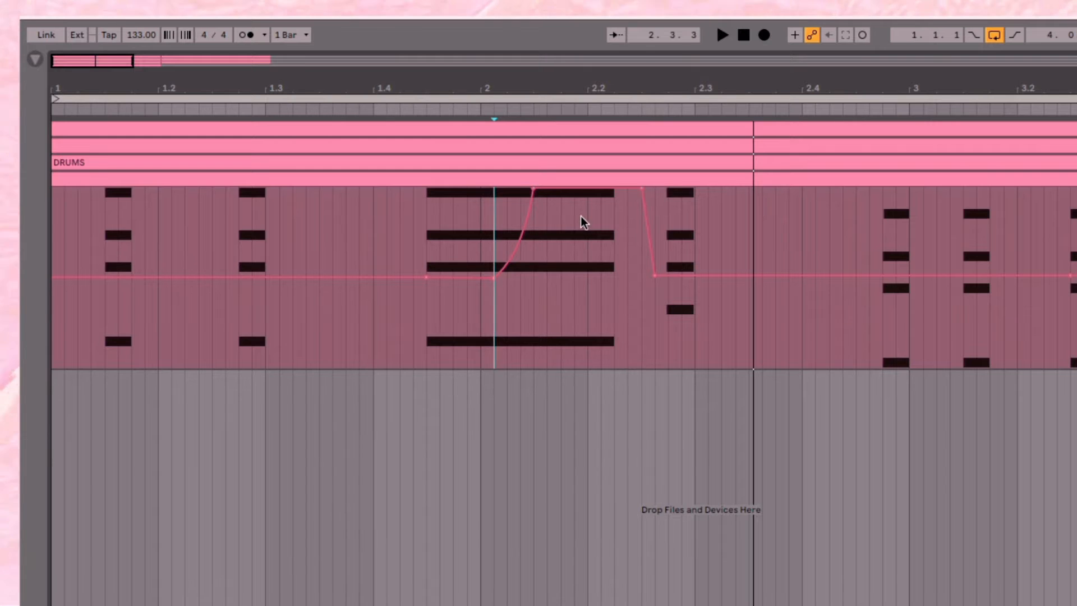
- Lower the held detune segment over the first long chord to about 6.21
{"action": "mouse_move", "coordinate": [563, 196]}
{"action": "scroll", "coordinate": [563, 196], "scroll_direction": "up", "scroll_amount": 3}
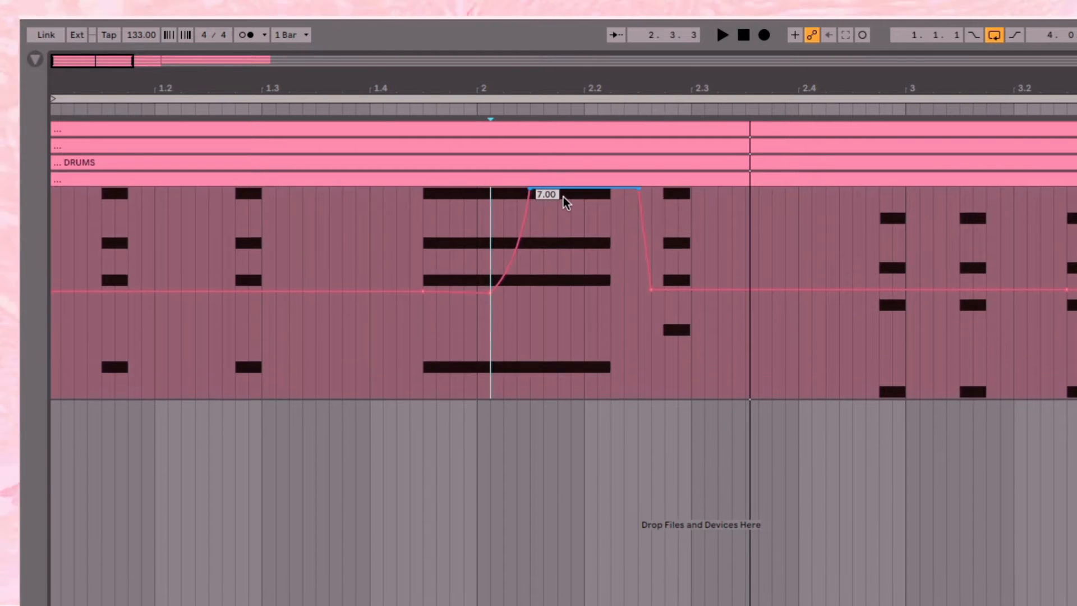
{"action": "left_click_drag", "start_coordinate": [563, 196], "coordinate": [563, 200]}
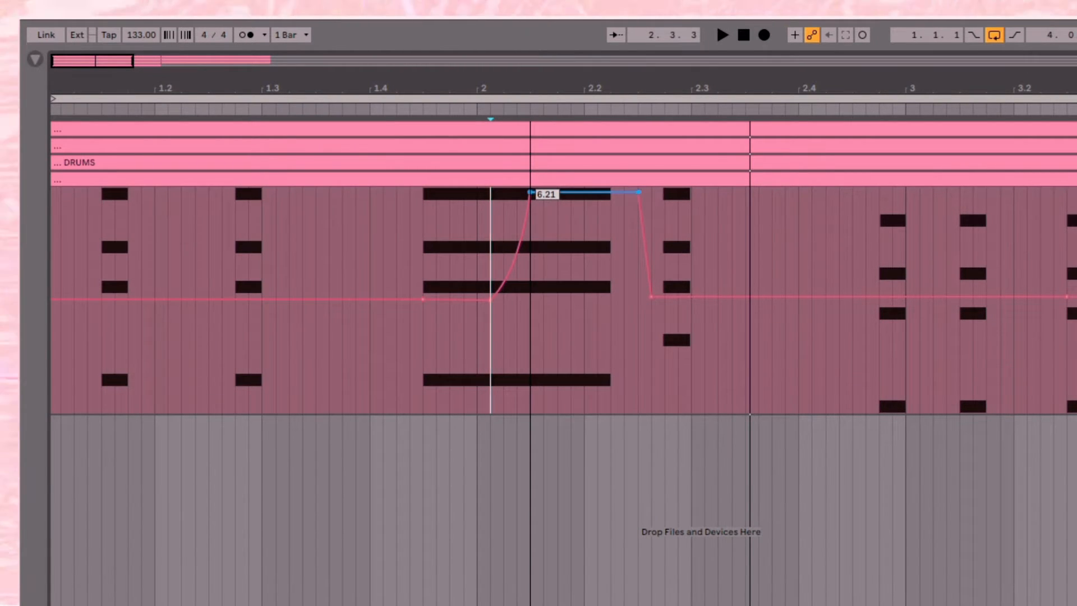
- Audition the first long chord, undo the last lowering of its held detune segment, and replay it from 1.4.3
{"action": "left_click", "coordinate": [476, 228]}
{"action": "key", "text": "space"}
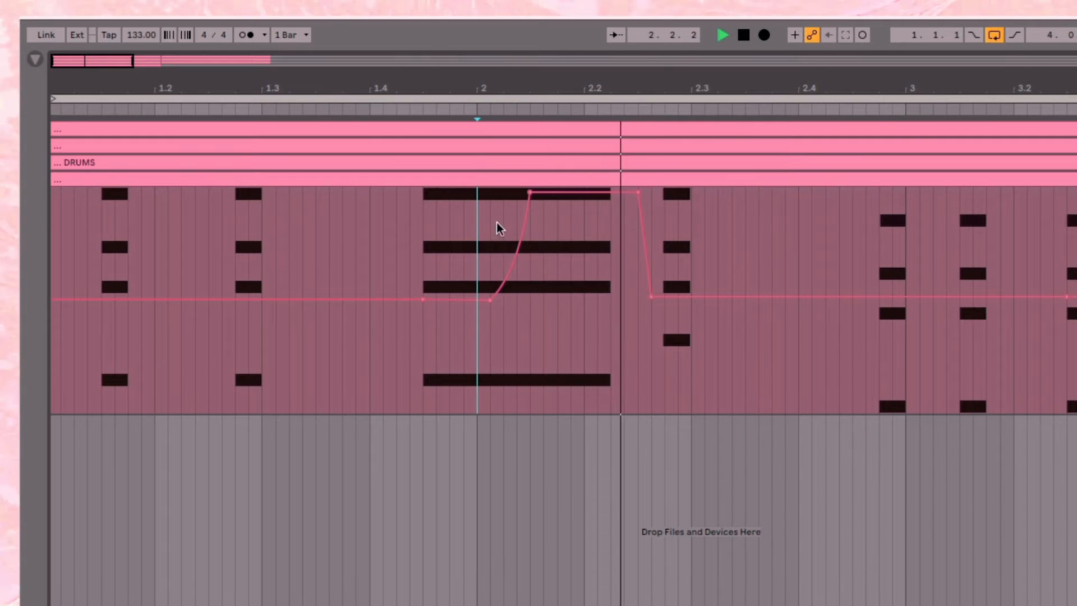
{"action": "key", "text": "space"}
{"action": "key", "text": "ctrl+z"}
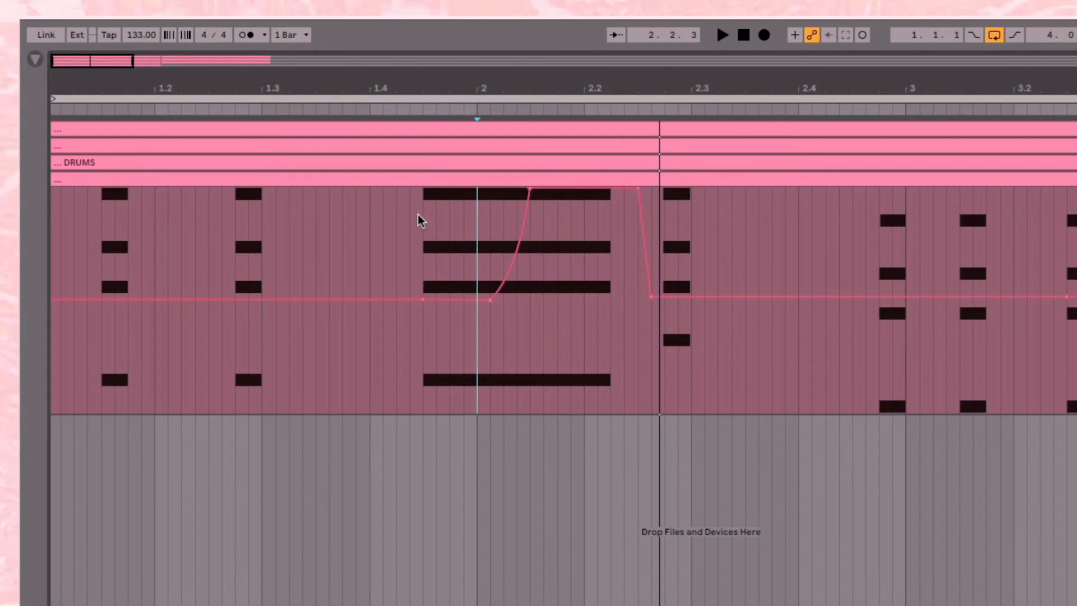
{"action": "key", "text": "space"}
{"action": "scroll", "coordinate": [580, 241], "scroll_direction": "up", "scroll_amount": 3, "text": "ctrl"}
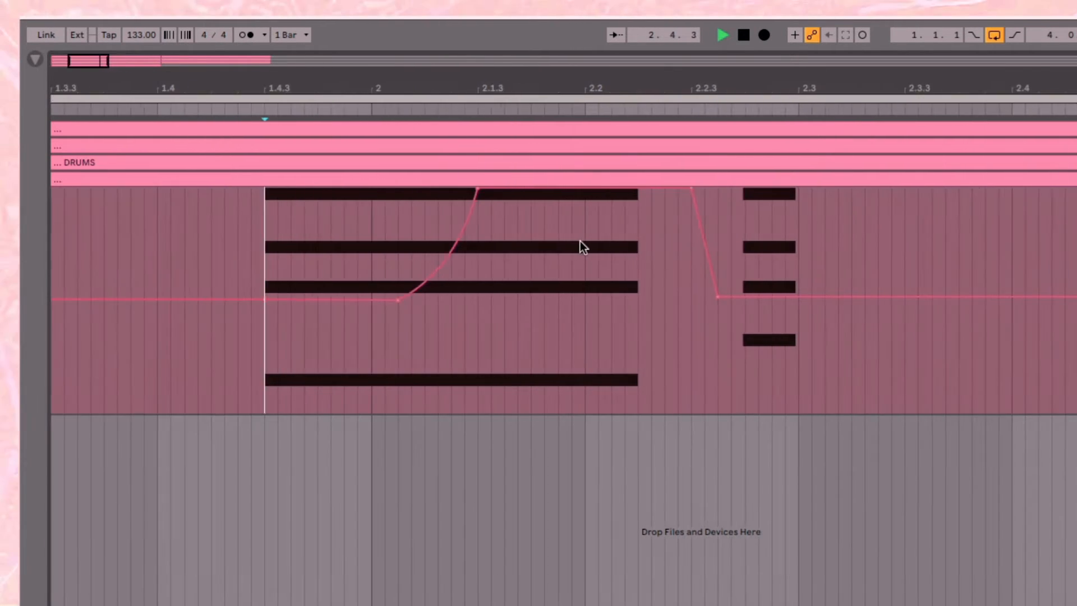
{"action": "key", "text": "space"}
- Lower the detune breakpoint at 2.1.3 to 6.15, steepen the rising curve into it, and audition the change
{"action": "scroll", "coordinate": [579, 241], "scroll_direction": "left", "scroll_amount": 1}
{"action": "left_click_drag", "start_coordinate": [497, 191], "coordinate": [497, 195]}
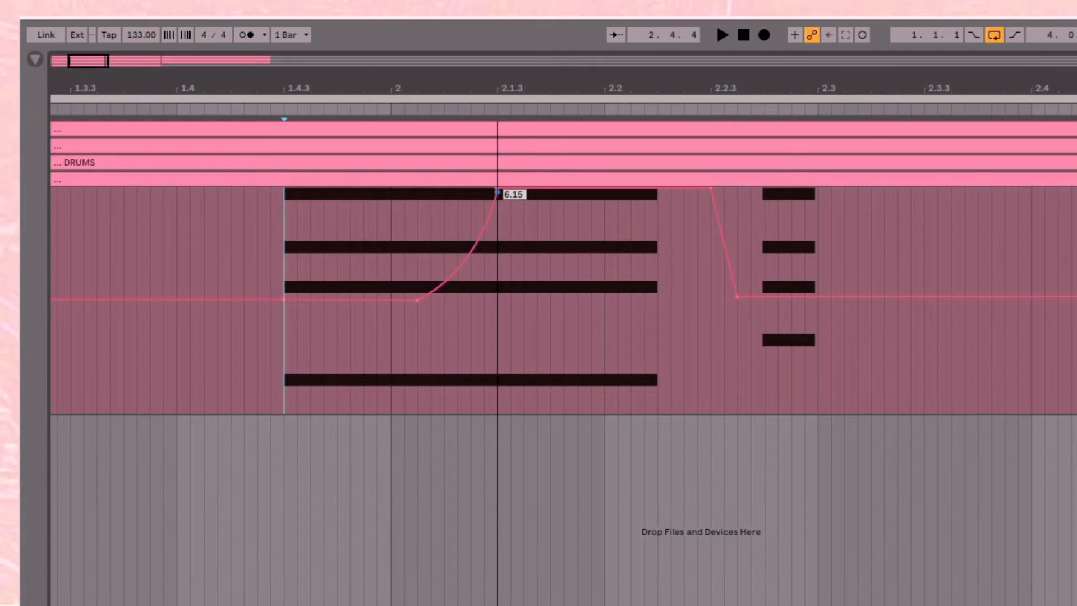
{"action": "key", "text": "space"}
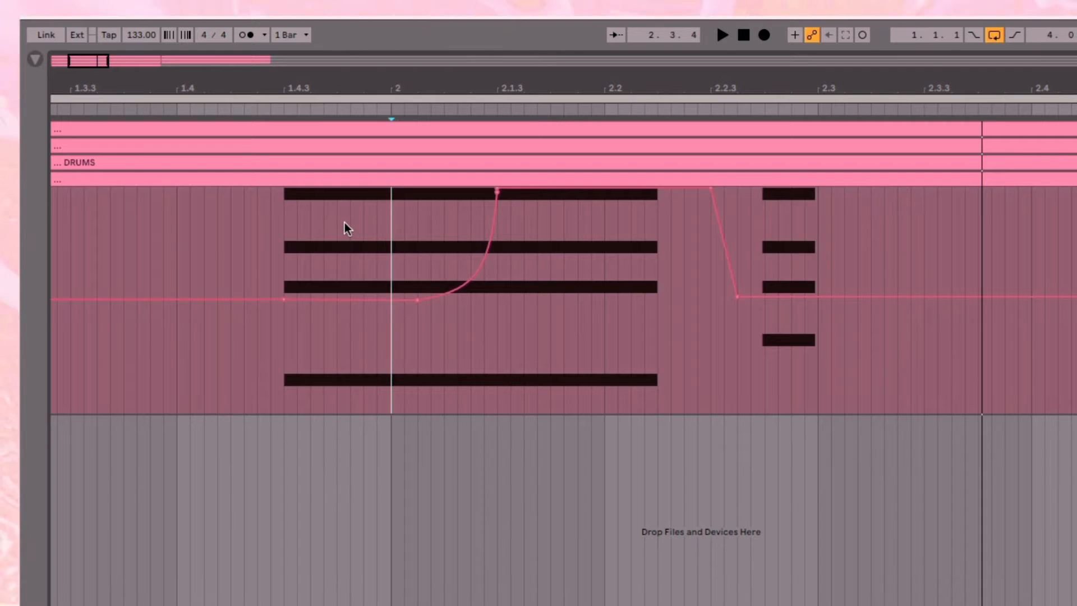
{"action": "key", "text": "space"}
- Play through the whole four-bar loop to hear the detune automation on all the long chords
{"action": "scroll", "coordinate": [344, 223], "scroll_direction": "left", "scroll_amount": 1}
{"action": "key", "text": "space"}
{"action": "scroll", "coordinate": [347, 223], "scroll_direction": "down", "scroll_amount": 3, "text": "ctrl"}
{"action": "scroll", "coordinate": [348, 224], "scroll_direction": "down", "scroll_amount": 3}
{"action": "key", "text": "space"}
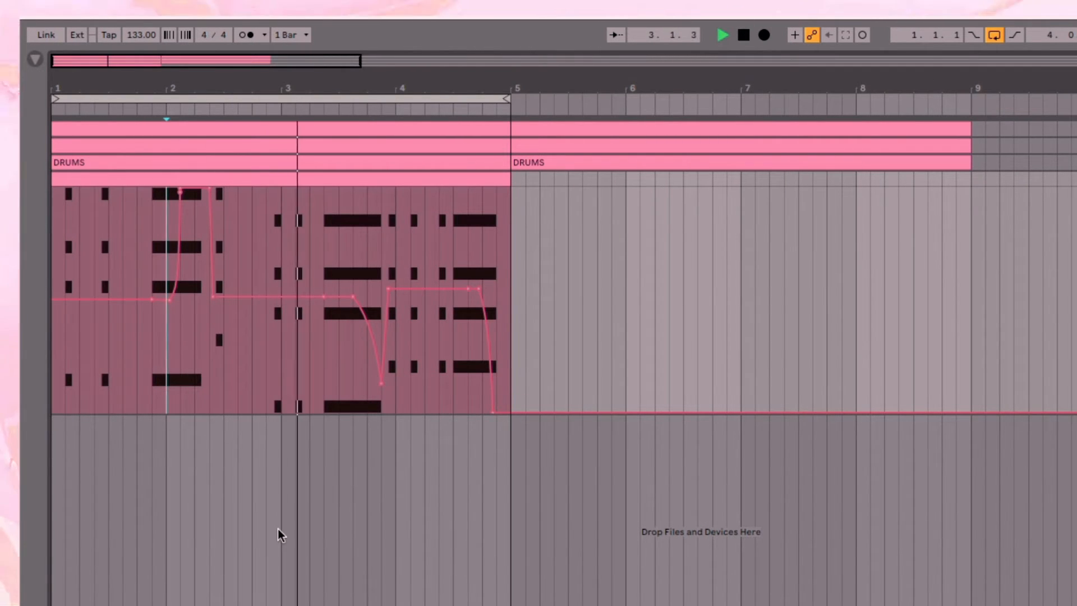
{"action": "left_click", "coordinate": [365, 178]}
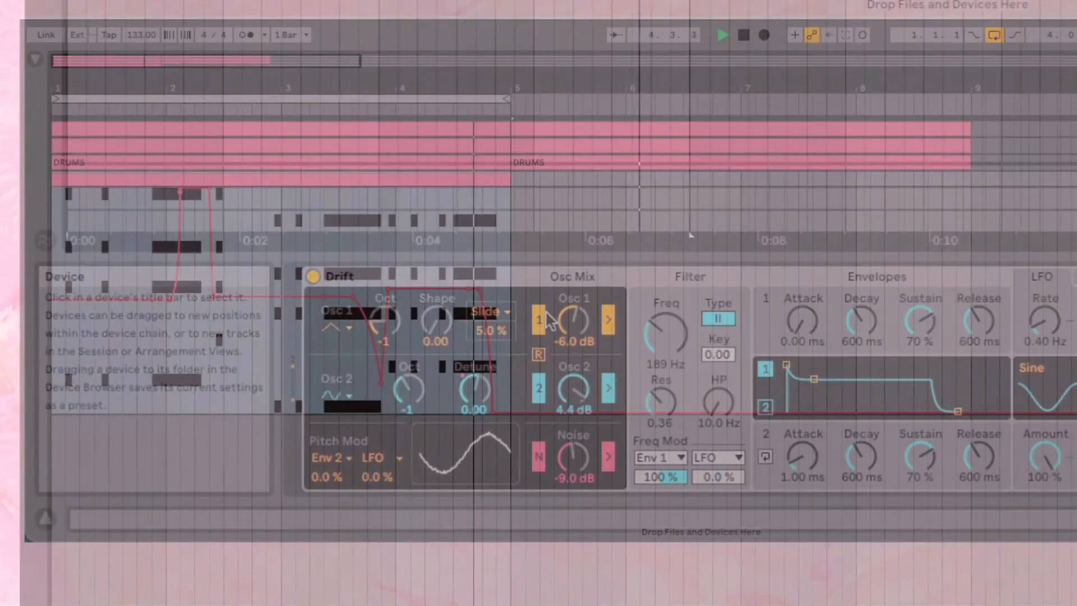
- Try the triangle, saw and square waveforms on oscillator 2 during playback, and return it to sine
{"action": "left_click", "coordinate": [343, 394]}
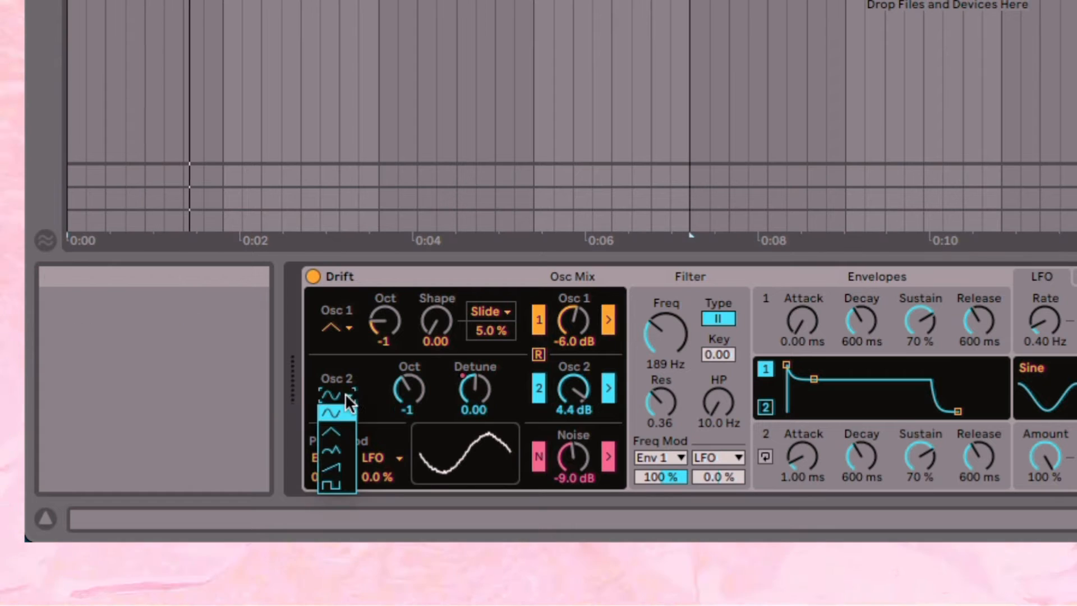
{"action": "left_click", "coordinate": [337, 428]}
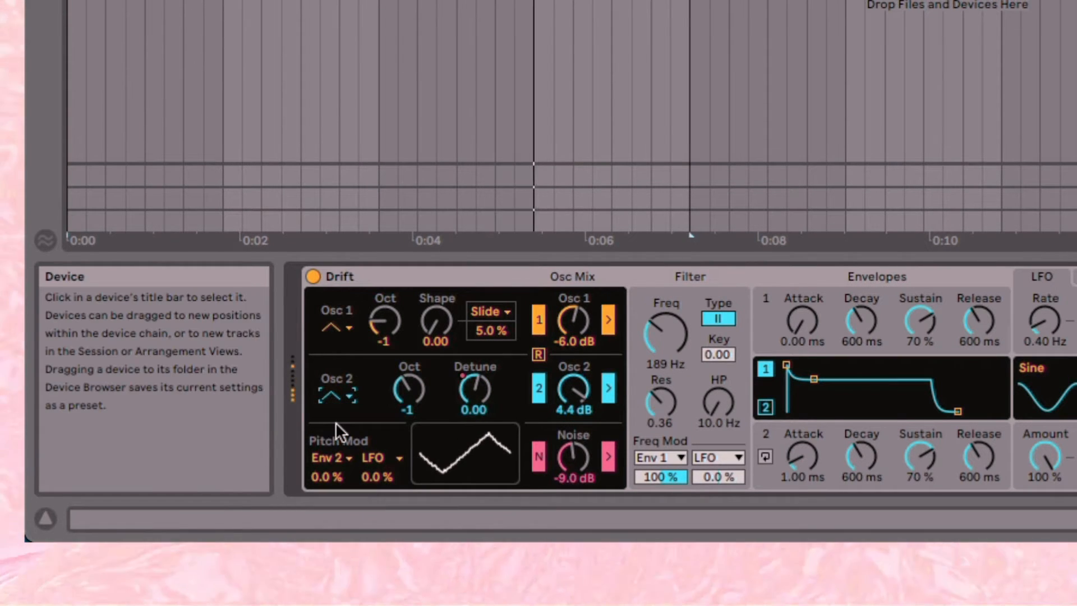
{"action": "left_click", "coordinate": [345, 391]}
{"action": "left_click", "coordinate": [337, 470]}
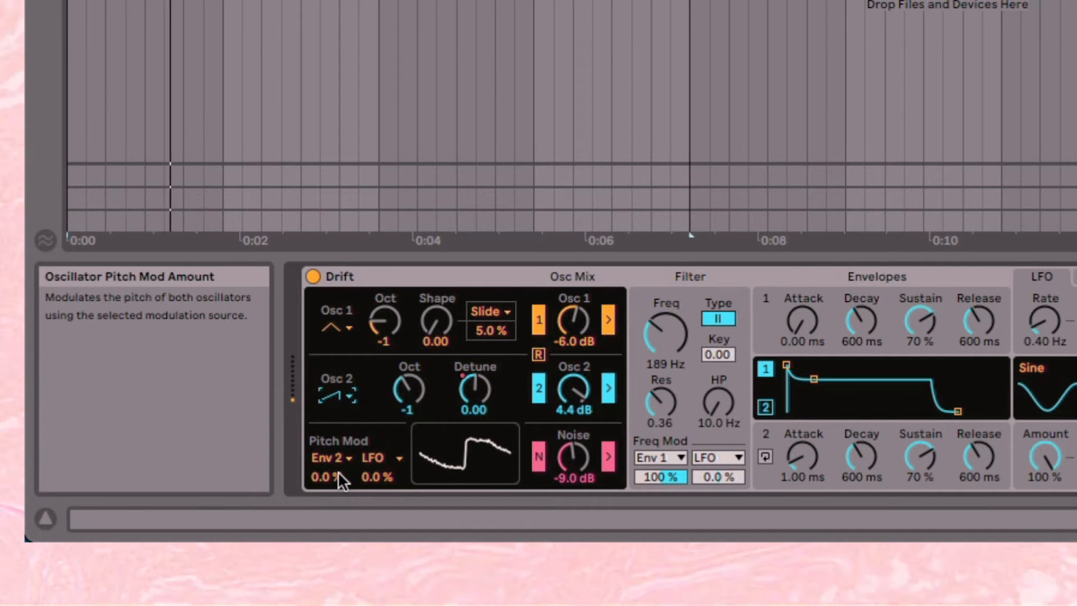
{"action": "left_click", "coordinate": [348, 398]}
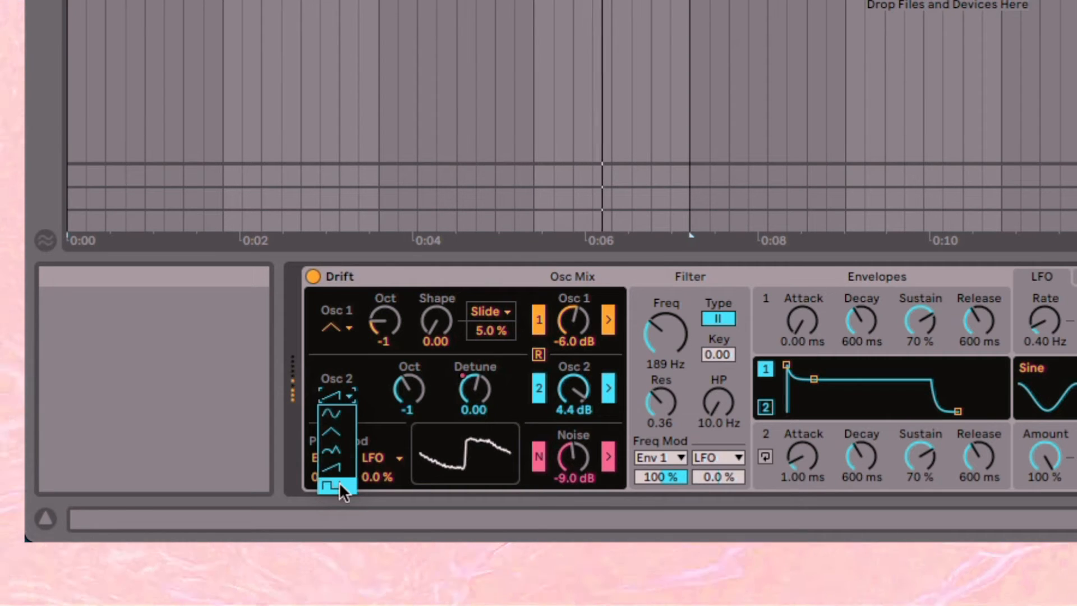
{"action": "left_click", "coordinate": [339, 482]}
{"action": "left_click", "coordinate": [349, 392]}
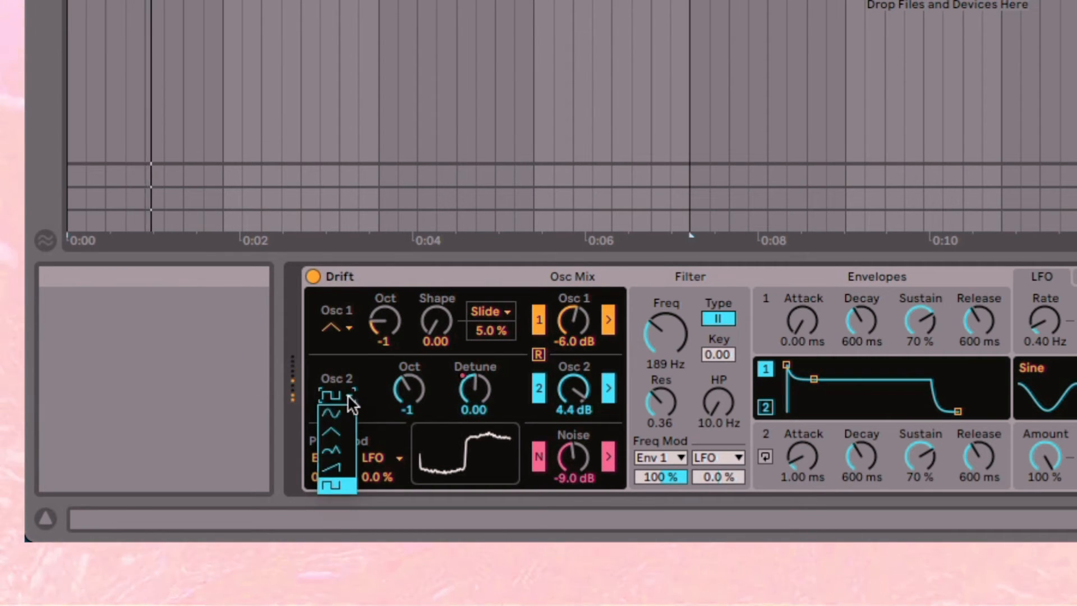
{"action": "left_click", "coordinate": [345, 412]}
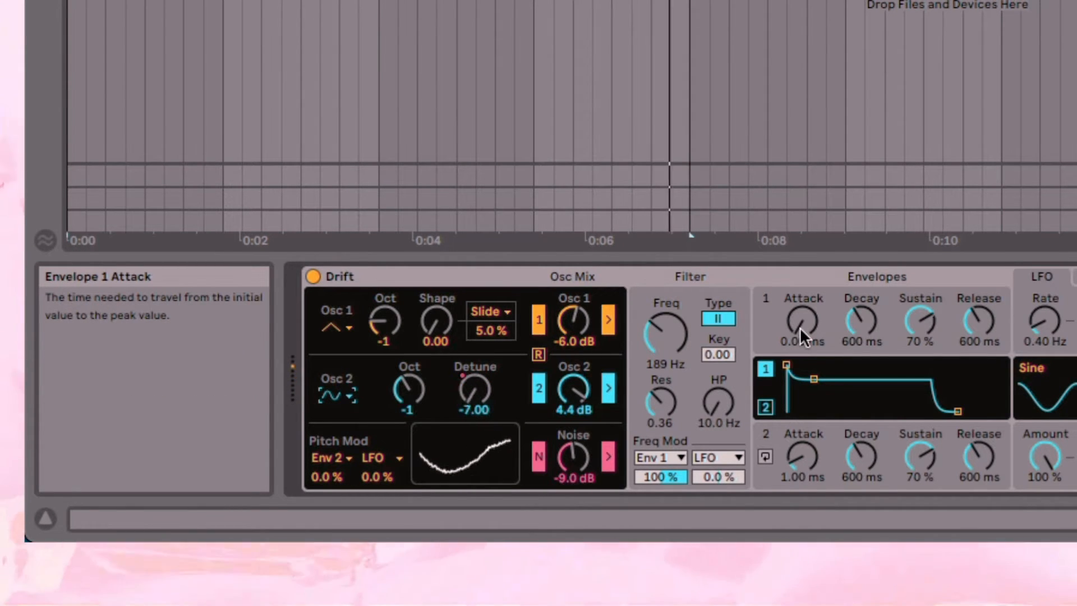
- Try a longer attack on envelope 1 and return it to 0.00 ms
{"action": "left_click_drag", "start_coordinate": [800, 327], "coordinate": [799, 326]}
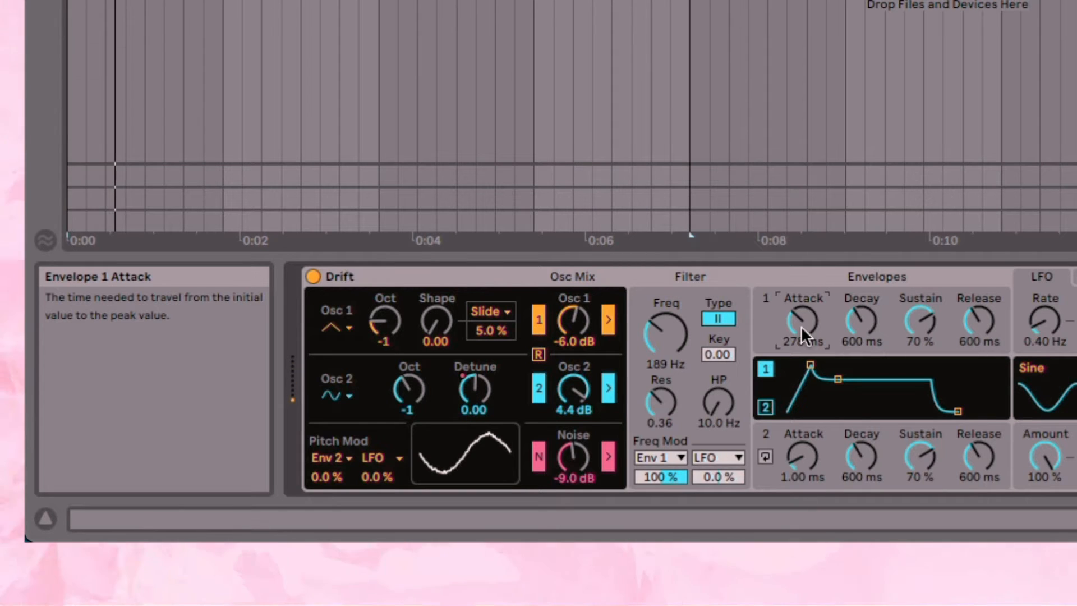
{"action": "left_click_drag", "start_coordinate": [802, 320], "coordinate": [802, 336]}
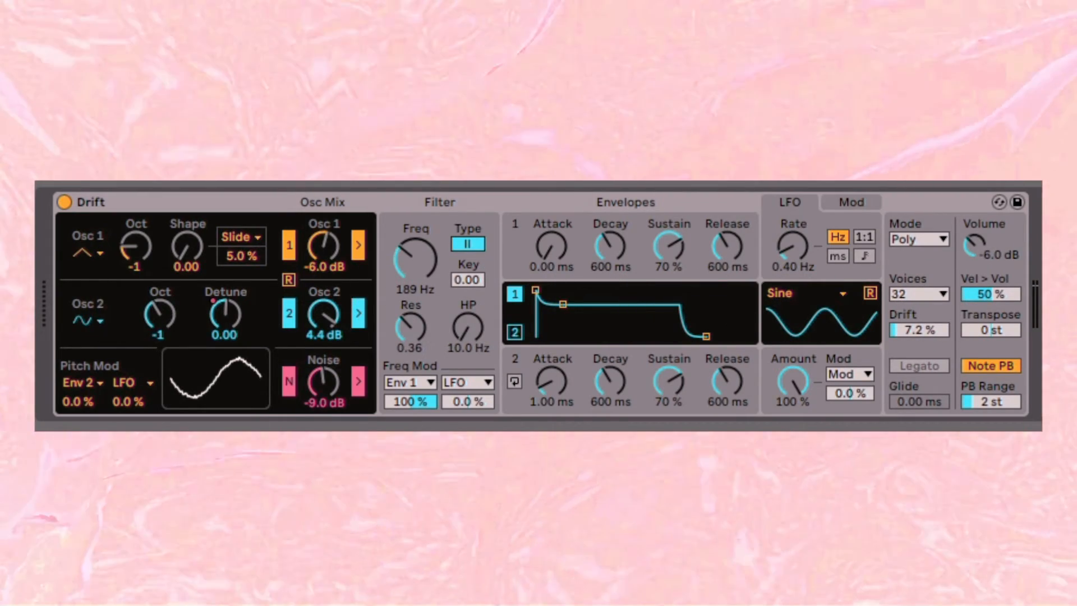
- Set oscillator 1's shape to 0.71 and modulate it with the LFO at 100 %
{"action": "left_click_drag", "start_coordinate": [189, 251], "coordinate": [187, 203]}
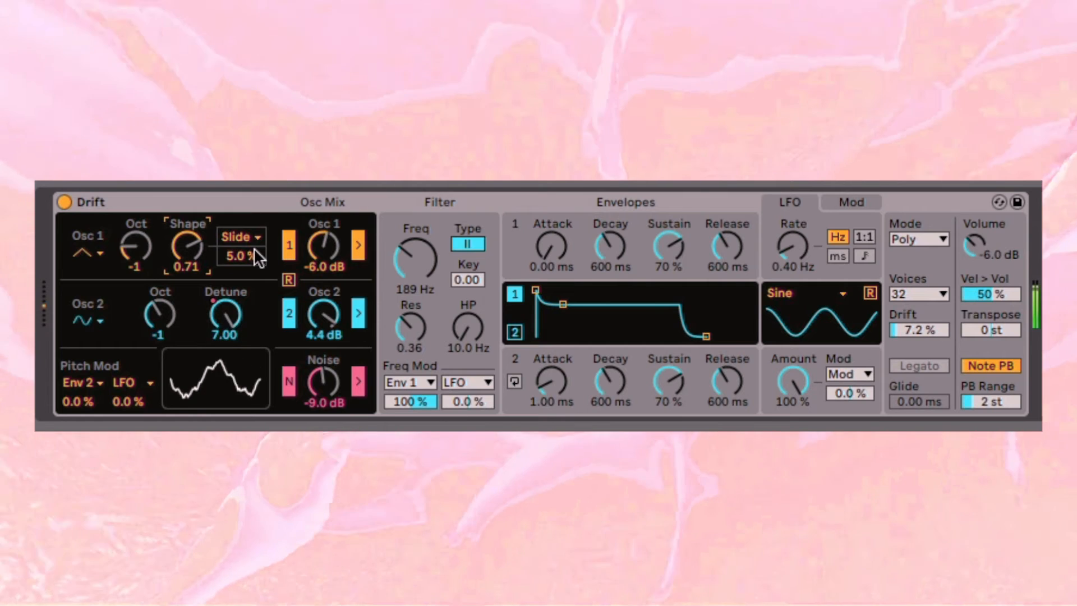
{"action": "left_click", "coordinate": [245, 234]}
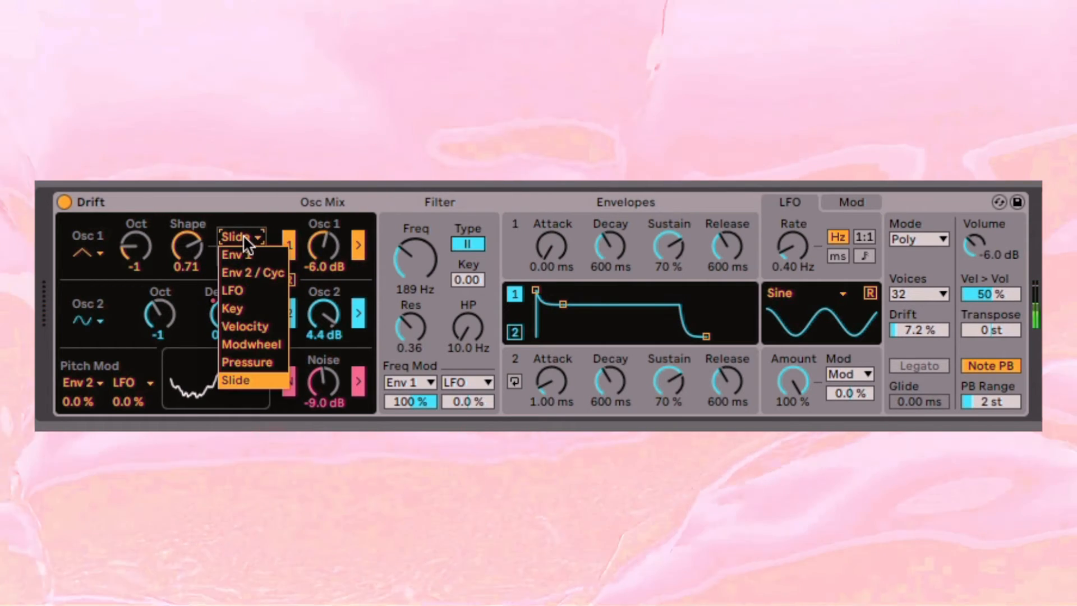
{"action": "left_click", "coordinate": [241, 289]}
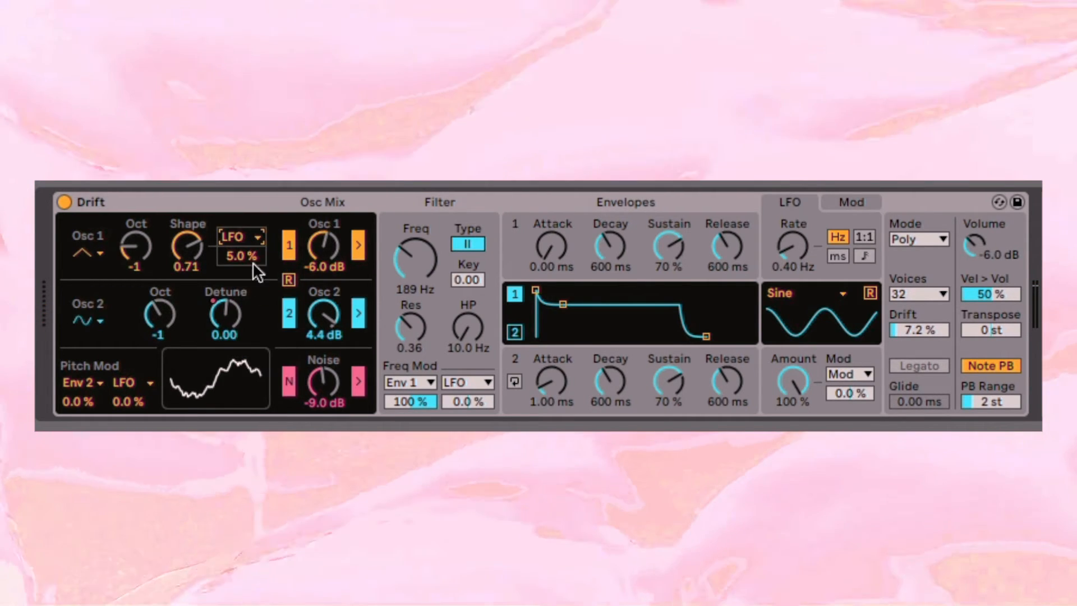
{"action": "left_click_drag", "start_coordinate": [244, 254], "coordinate": [245, 213]}
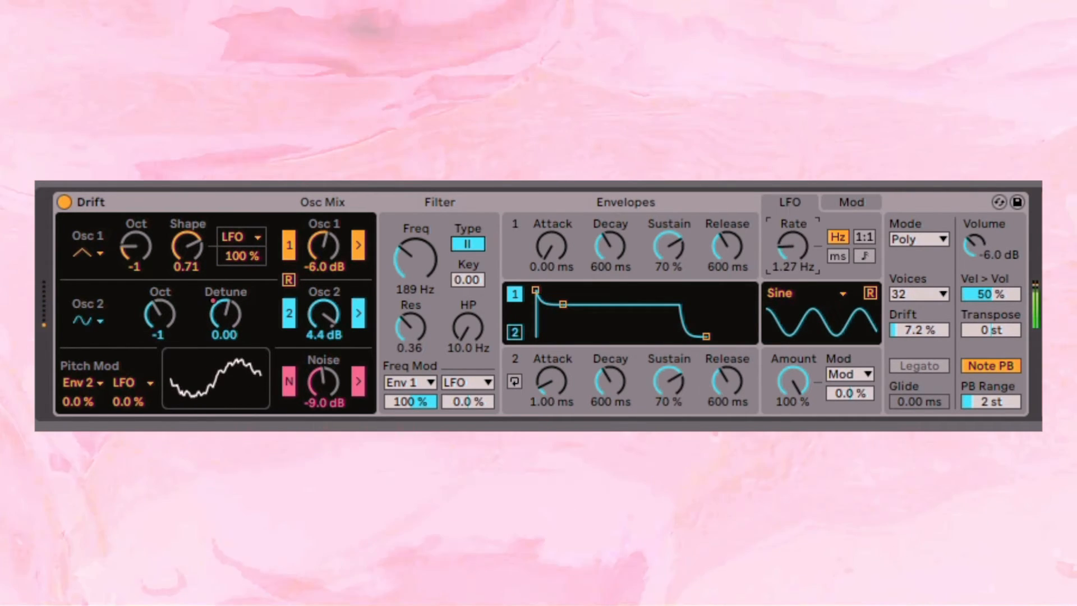
- Switch off oscillator 2 and, after trying 2.31 Hz, set the LFO rate to about 1 Hz
{"action": "left_click_drag", "start_coordinate": [792, 245], "coordinate": [792, 234]}
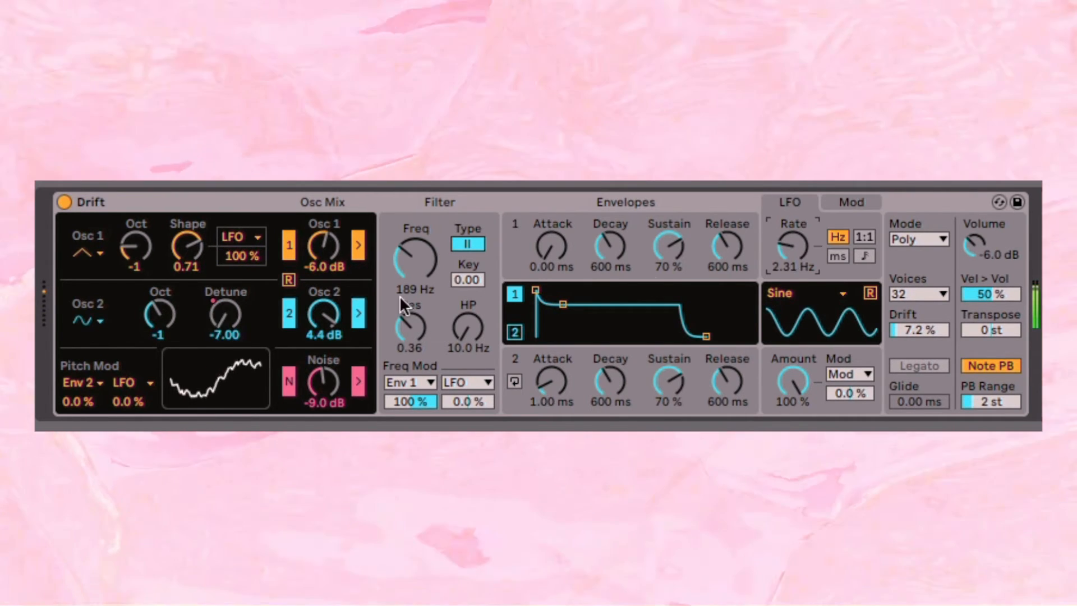
{"action": "left_click", "coordinate": [288, 314]}
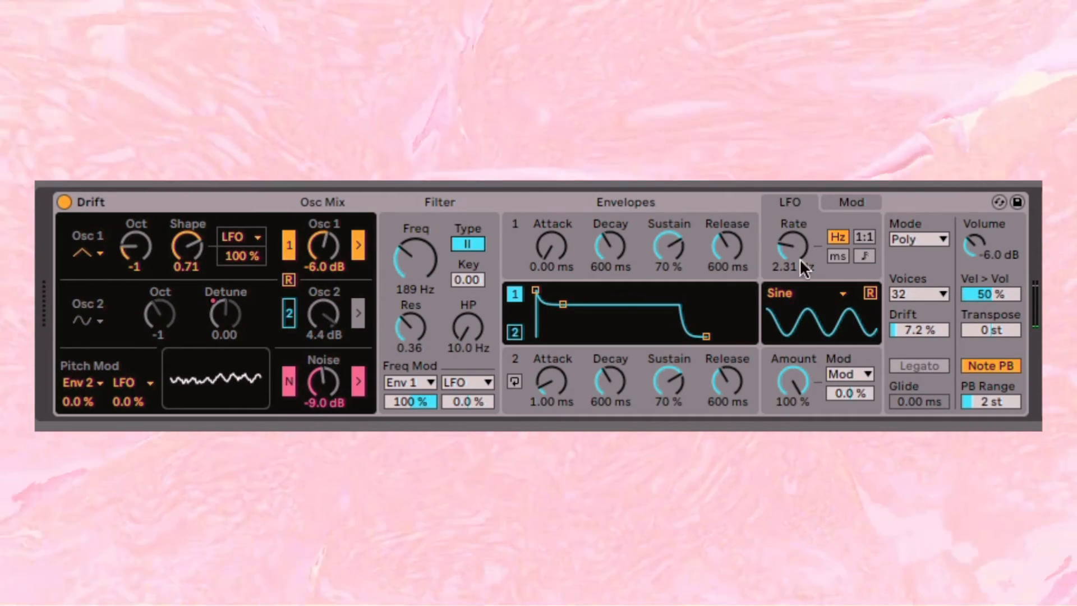
{"action": "left_click_drag", "start_coordinate": [784, 246], "coordinate": [791, 283]}
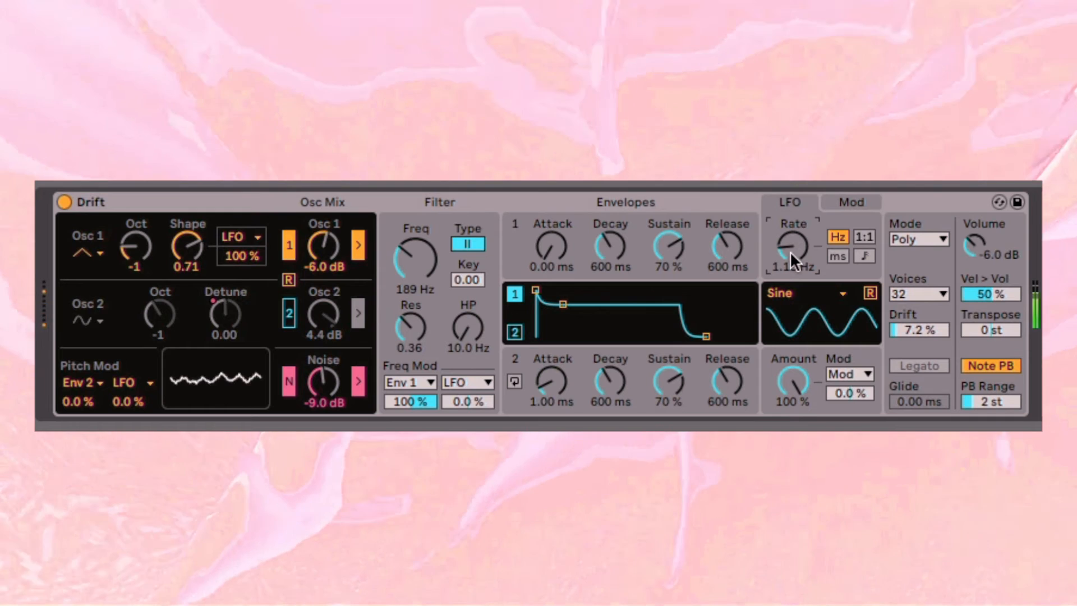
{"action": "left_click_drag", "start_coordinate": [789, 250], "coordinate": [790, 253]}
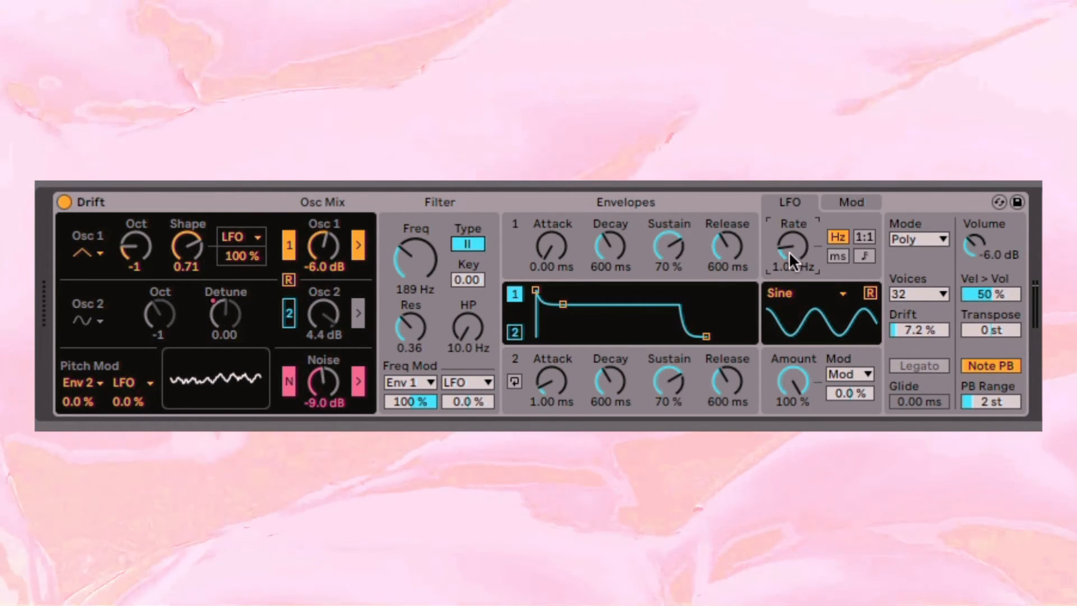
- Assign Env 2 to LFO Rate in the modulation matrix with an amount of 50 %
{"action": "left_click", "coordinate": [869, 201]}
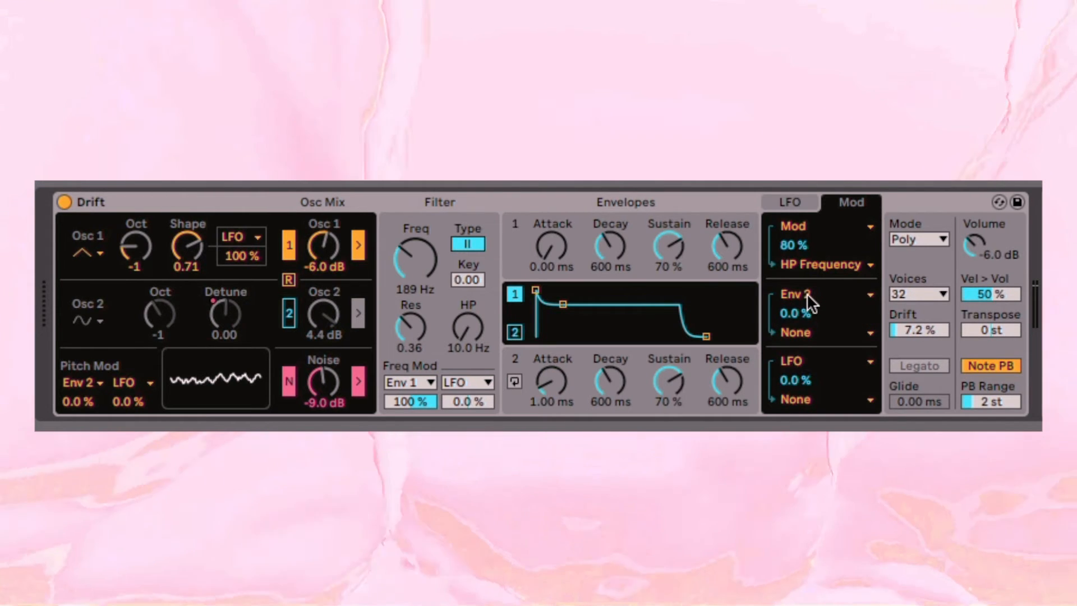
{"action": "left_click", "coordinate": [755, 195]}
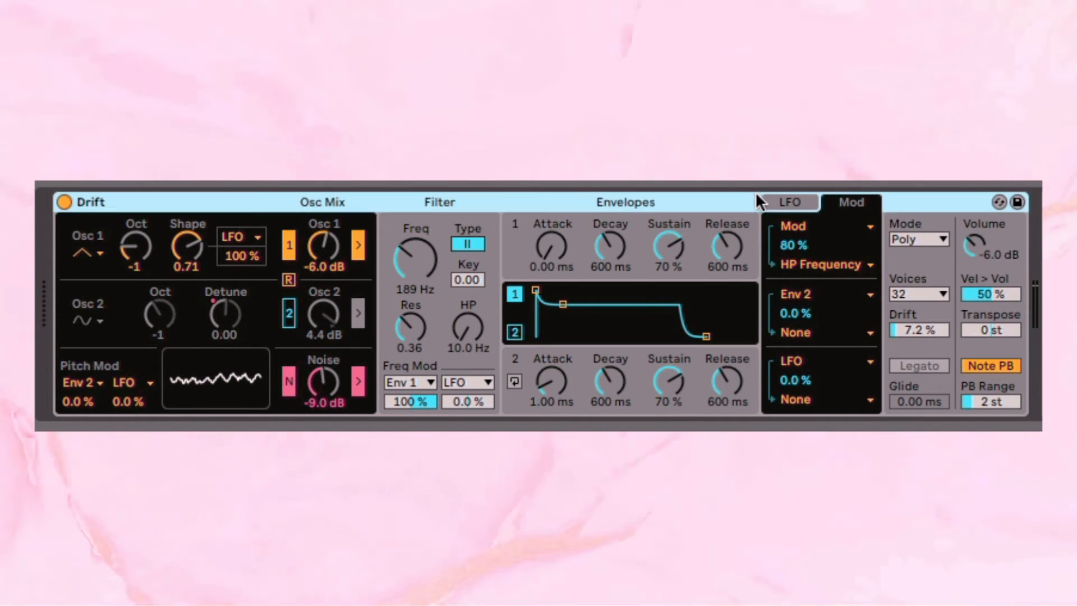
{"action": "left_click", "coordinate": [785, 202]}
{"action": "left_click", "coordinate": [844, 202]}
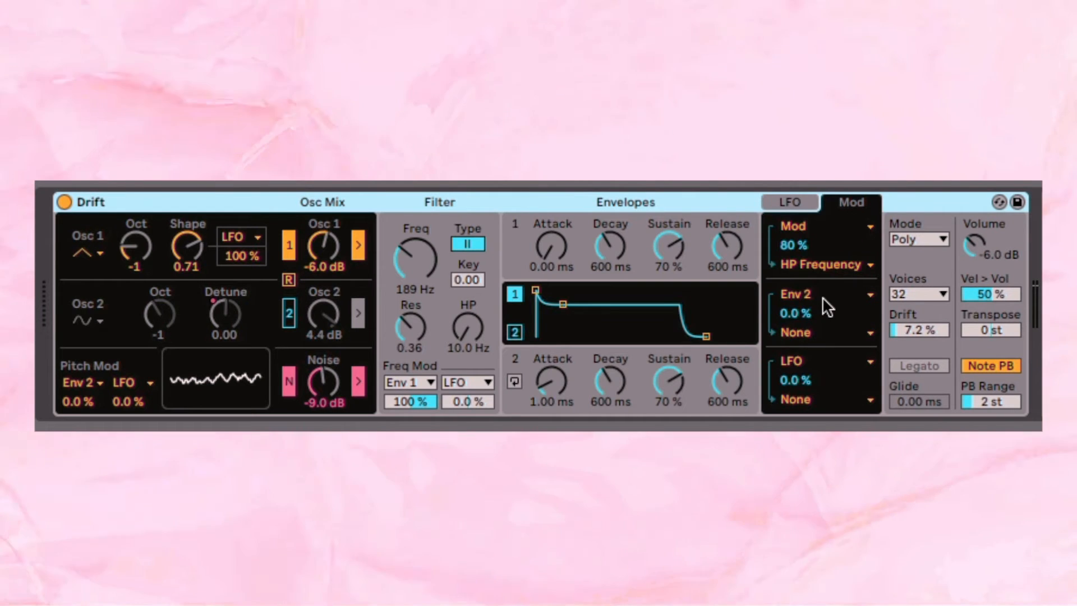
{"action": "left_click", "coordinate": [859, 329]}
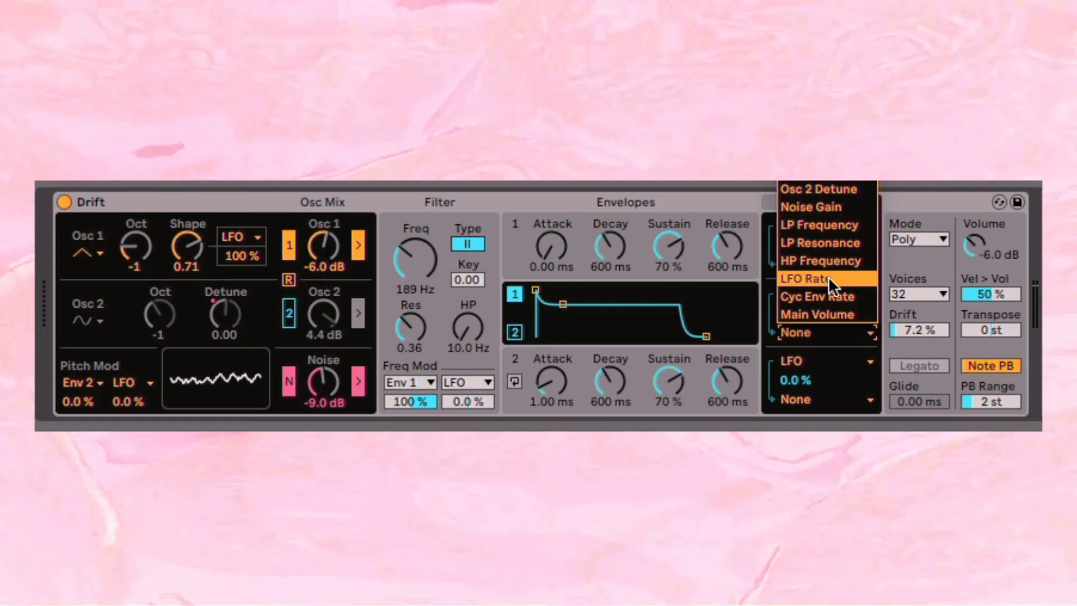
{"action": "left_click", "coordinate": [828, 278]}
{"action": "left_click_drag", "start_coordinate": [802, 315], "coordinate": [802, 247]}
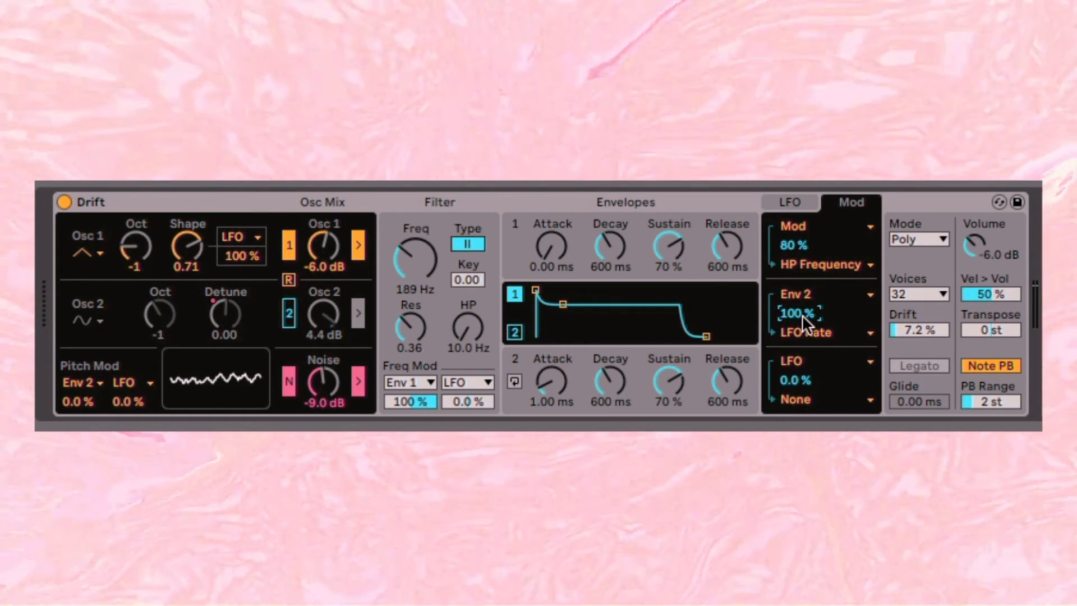
{"action": "left_click_drag", "start_coordinate": [802, 314], "coordinate": [802, 343]}
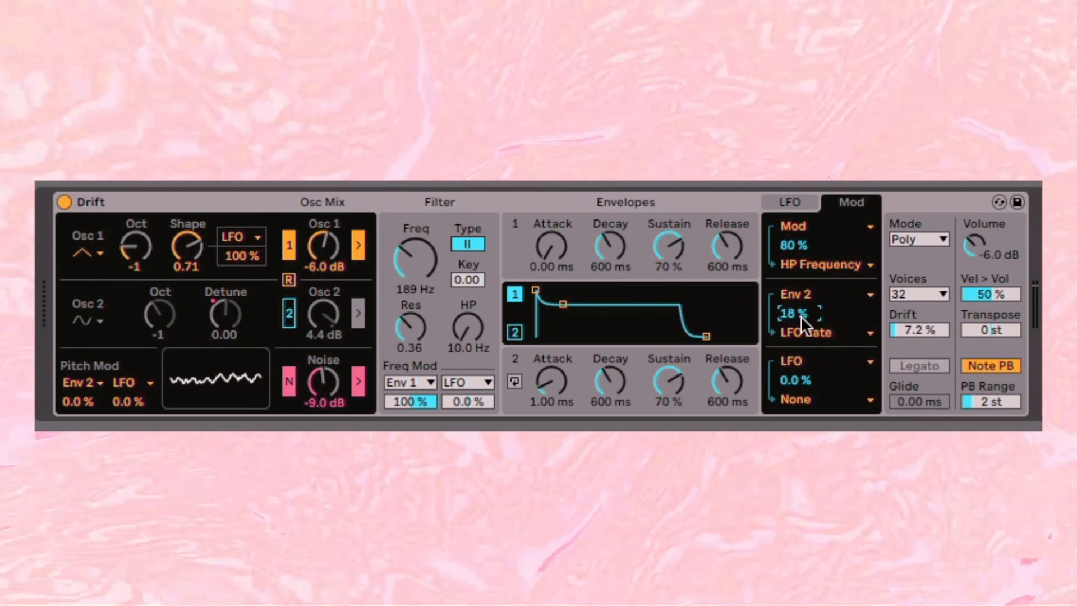
{"action": "type", "text": "50"}
{"action": "key", "text": "Return"}
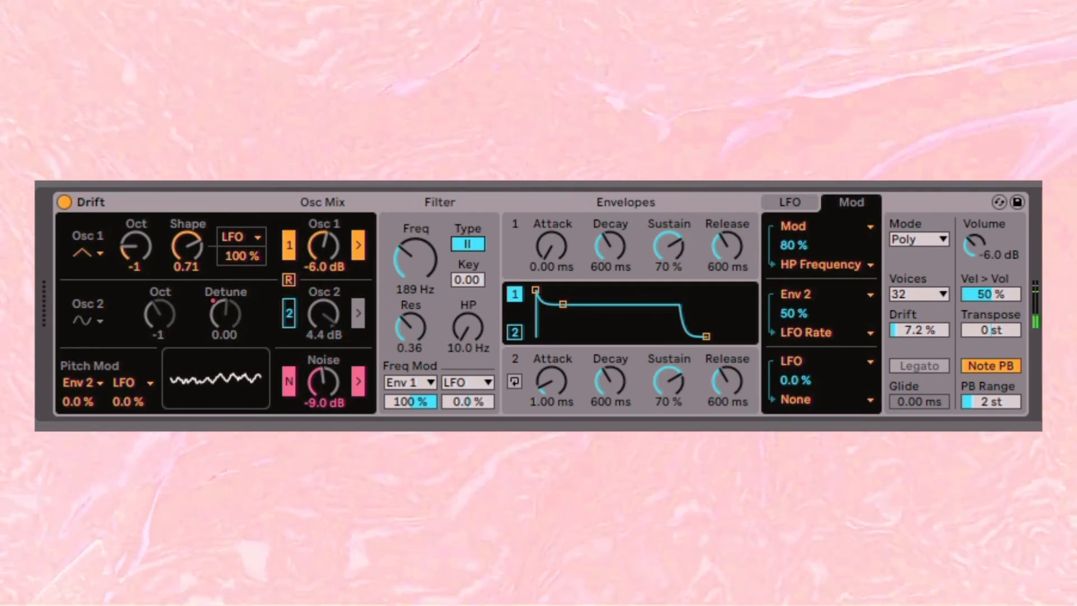
- Show the automation lane for the Env 2 to LFO Rate modulation amount on the Drift track
{"action": "right_click", "coordinate": [795, 315]}
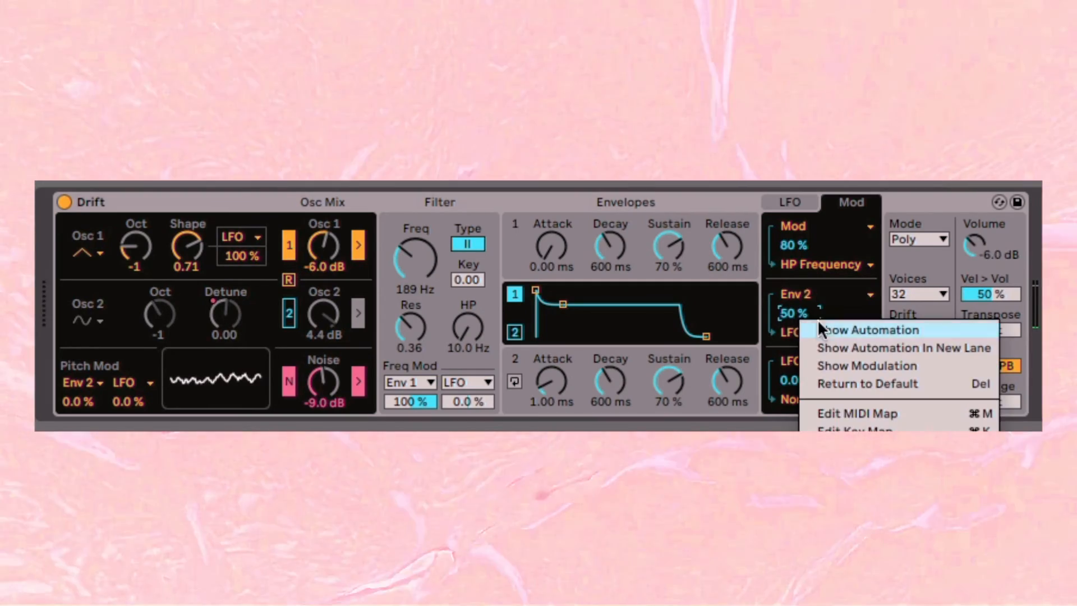
{"action": "left_click", "coordinate": [820, 328]}
{"action": "key", "text": "z"}
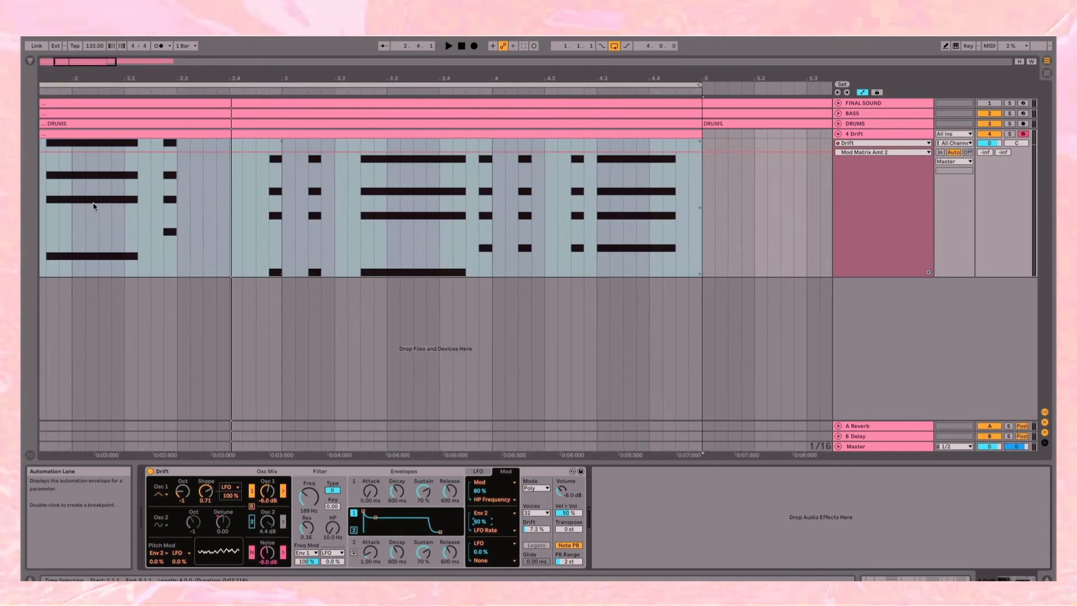
{"action": "key", "text": "a"}
{"action": "key", "text": "a"}
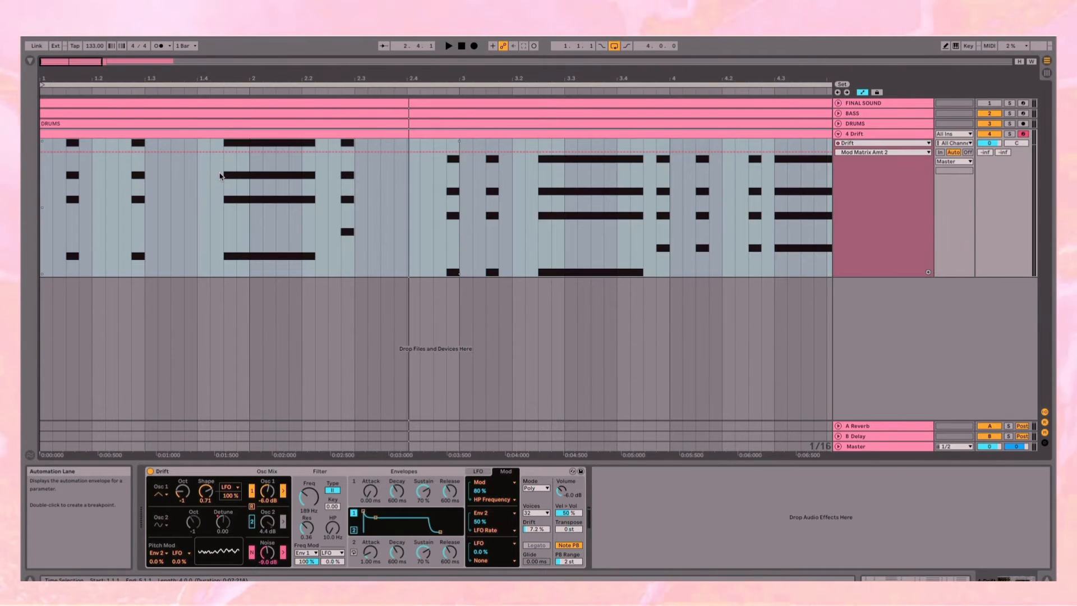
- Select the first long chord's time range in the automation lane and raise its modulation amount to 80 %
{"action": "scroll", "coordinate": [225, 174], "scroll_direction": "up", "scroll_amount": 3}
{"action": "scroll", "coordinate": [259, 182], "scroll_direction": "up", "scroll_amount": 3}
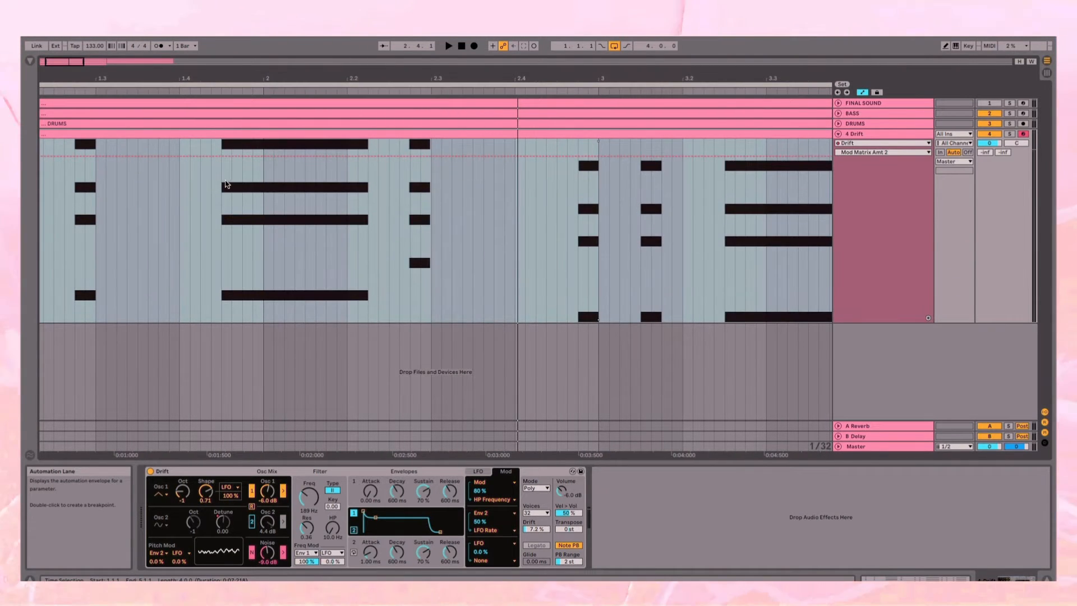
{"action": "left_click_drag", "start_coordinate": [221, 191], "coordinate": [371, 193]}
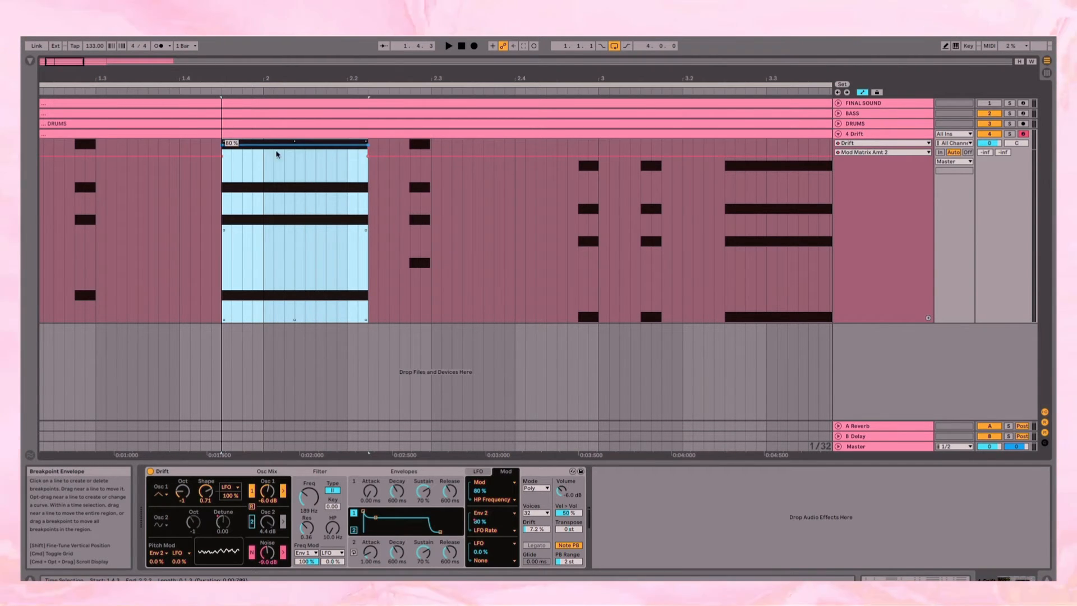
- Play back the first long chord from just before its start to hear the automated LFO rate modulation amount
{"action": "left_click", "coordinate": [168, 180]}
{"action": "key", "text": "space"}
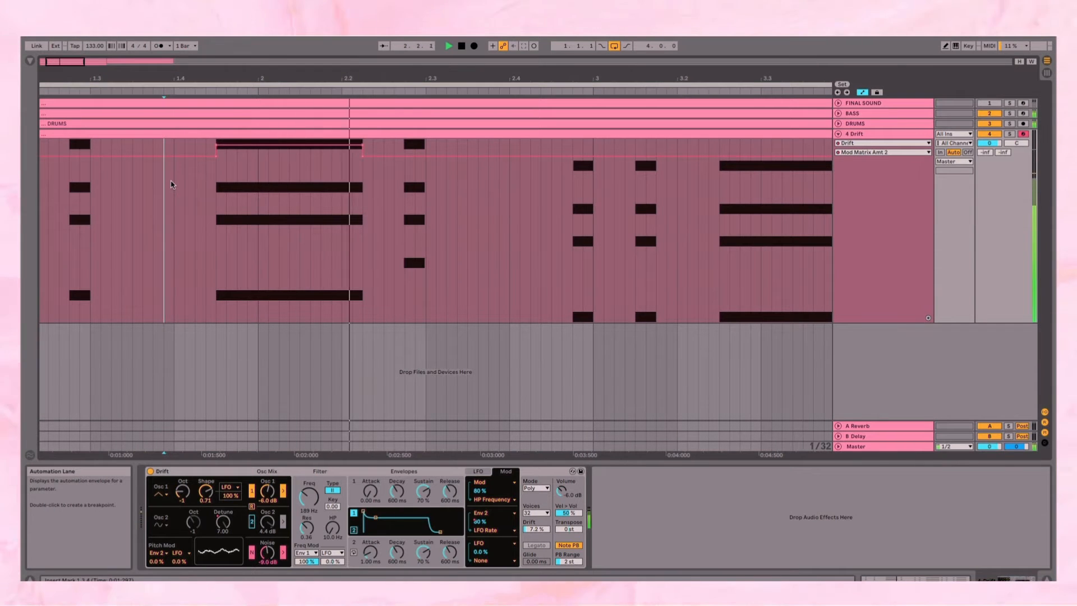
{"action": "scroll", "coordinate": [288, 178], "scroll_direction": "down", "scroll_amount": 3}
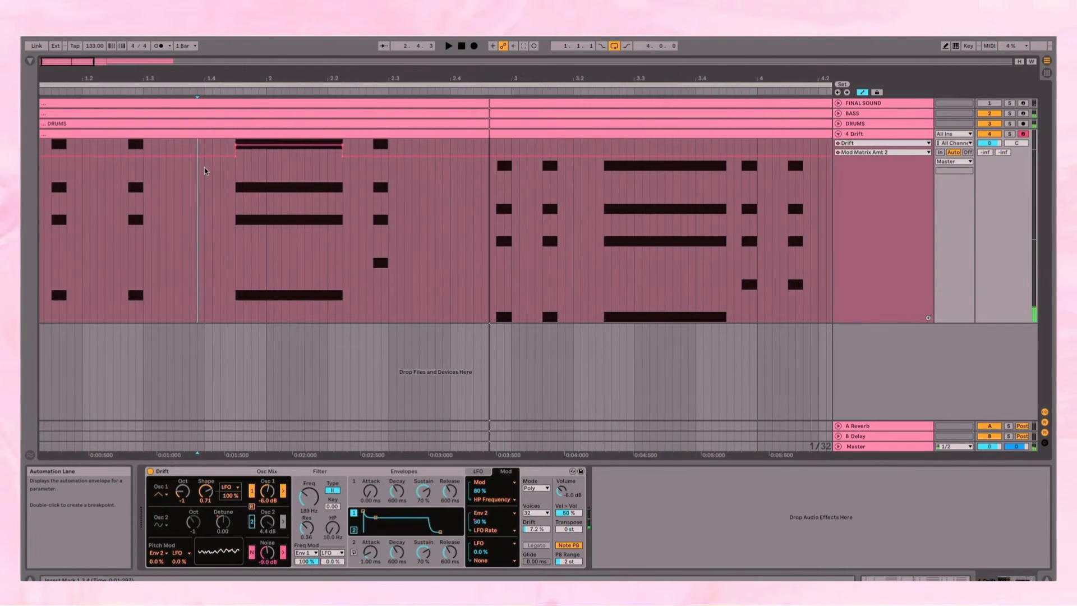
{"action": "left_click", "coordinate": [224, 206]}
{"action": "key", "text": "space"}
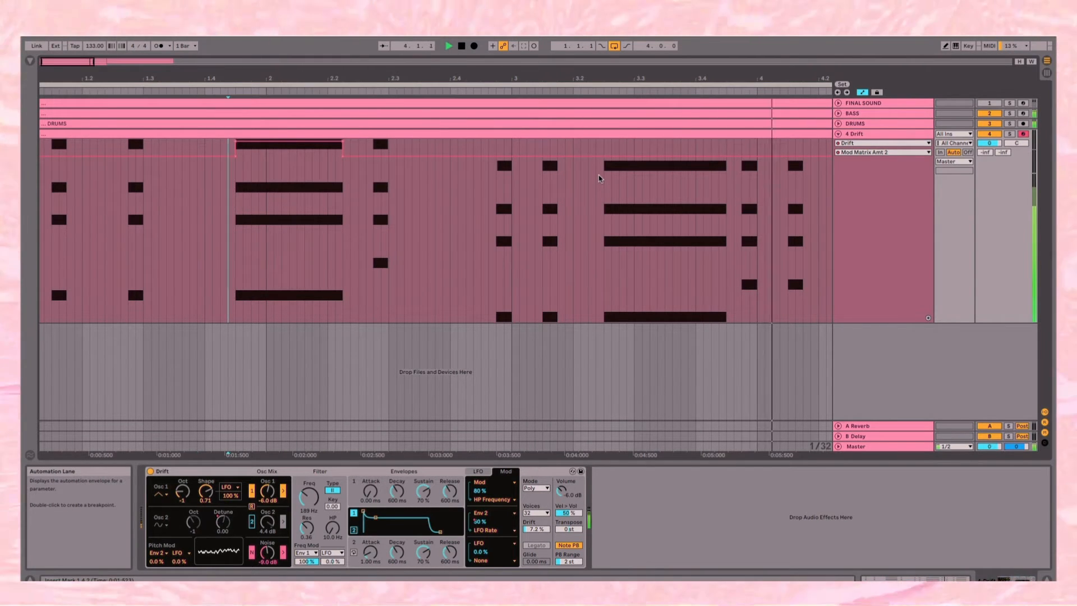
{"action": "key", "text": "space"}
- Raise the modulation amount across the second long chord's time range to near its maximum and play that chord back
{"action": "left_click_drag", "start_coordinate": [604, 177], "coordinate": [726, 171]}
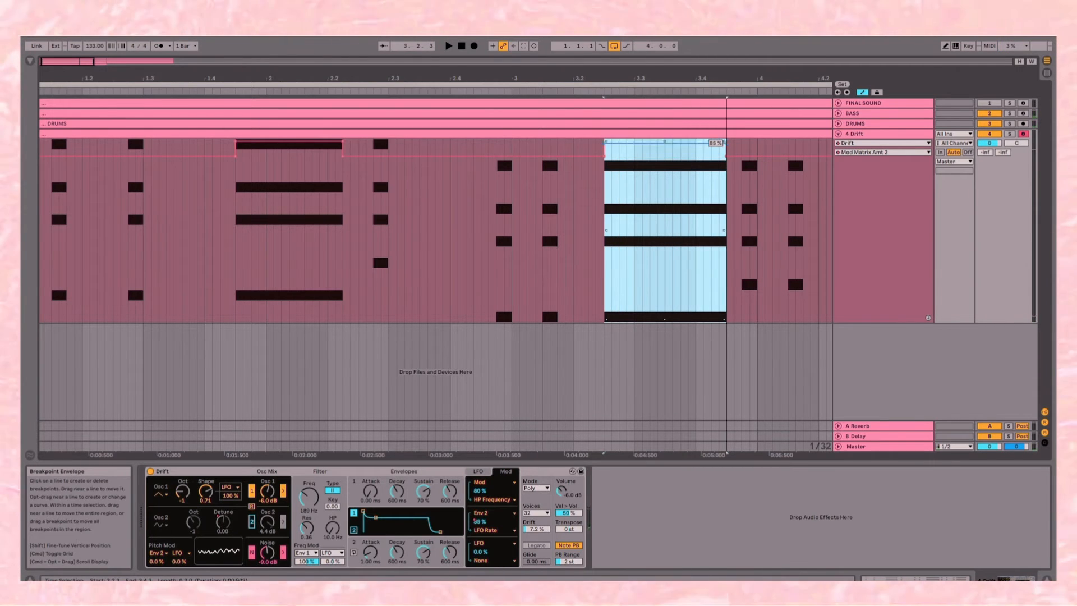
{"action": "left_click", "coordinate": [577, 208]}
{"action": "key", "text": "space"}
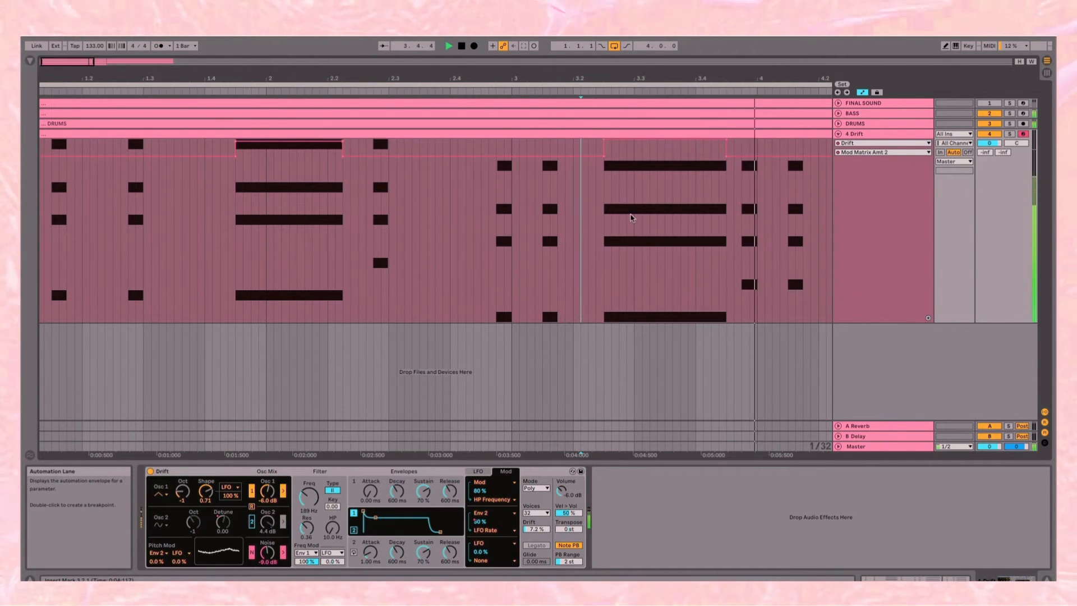
- Lower the modulation amount across the last long chord's time range to about -0.4 % and play from just before it
{"action": "key", "text": "minus"}
{"action": "scroll", "coordinate": [464, 212], "scroll_direction": "up", "scroll_amount": 3}
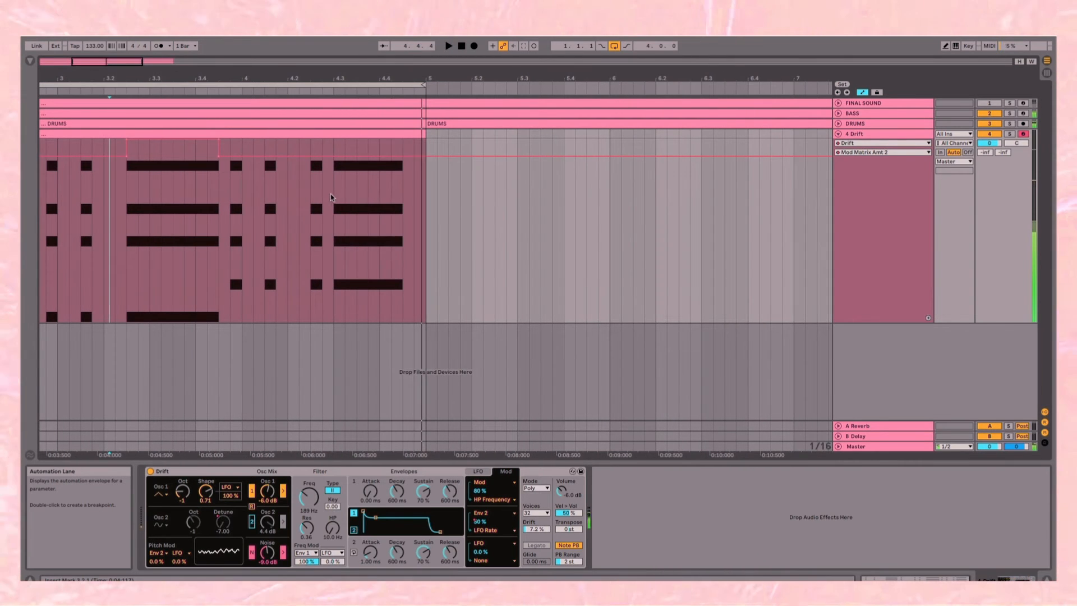
{"action": "left_click_drag", "start_coordinate": [331, 197], "coordinate": [402, 196]}
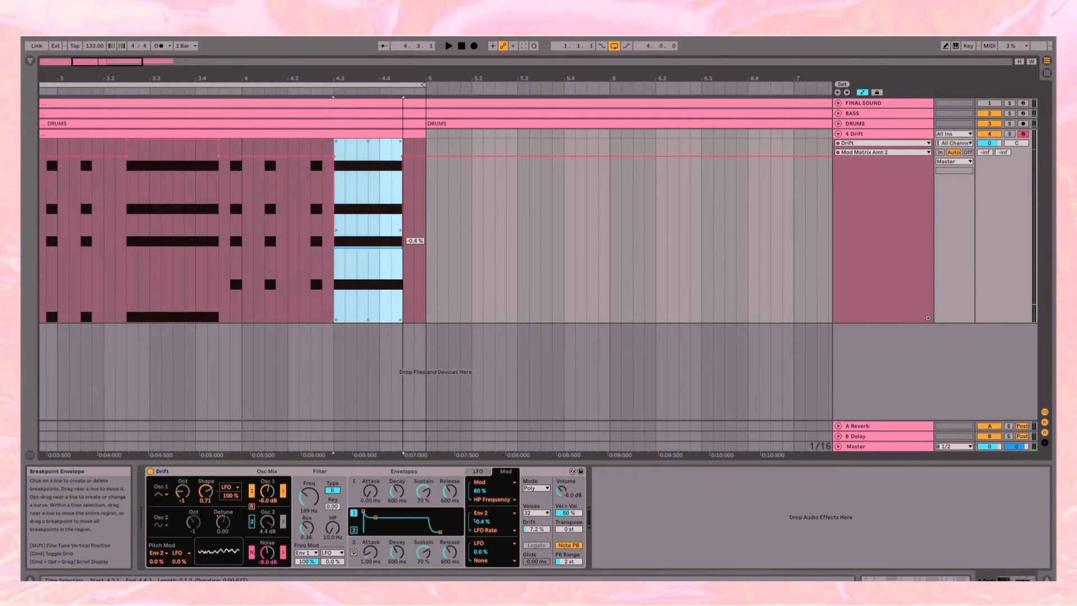
{"action": "left_click", "coordinate": [328, 274]}
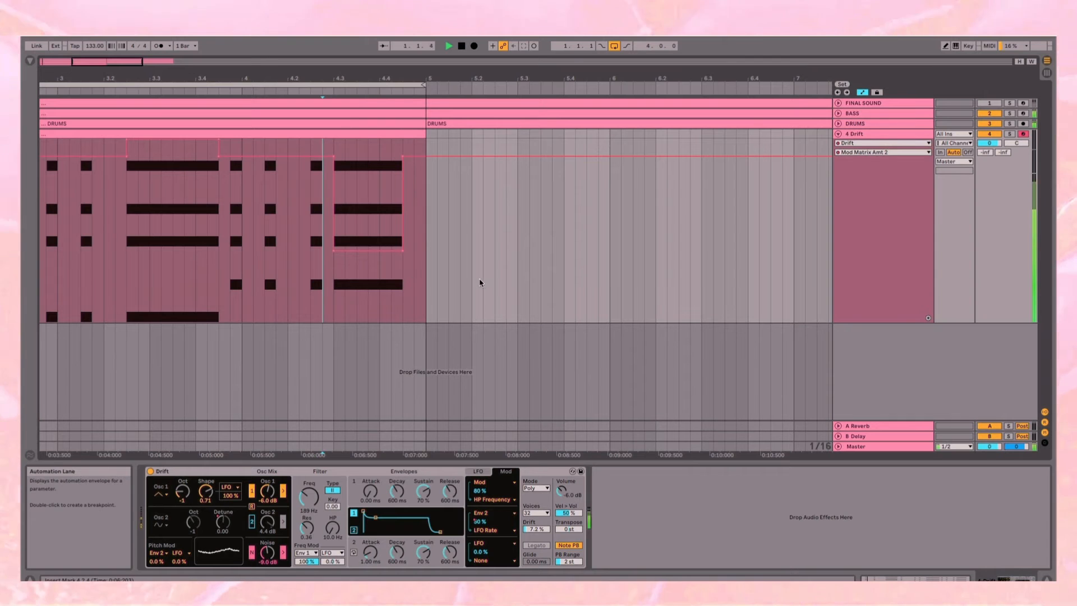
- Switch oscillator 2 back on in Drift and lower the low-pass filter frequency to 144 Hz
{"action": "scroll", "coordinate": [283, 258], "scroll_direction": "down", "scroll_amount": 3}
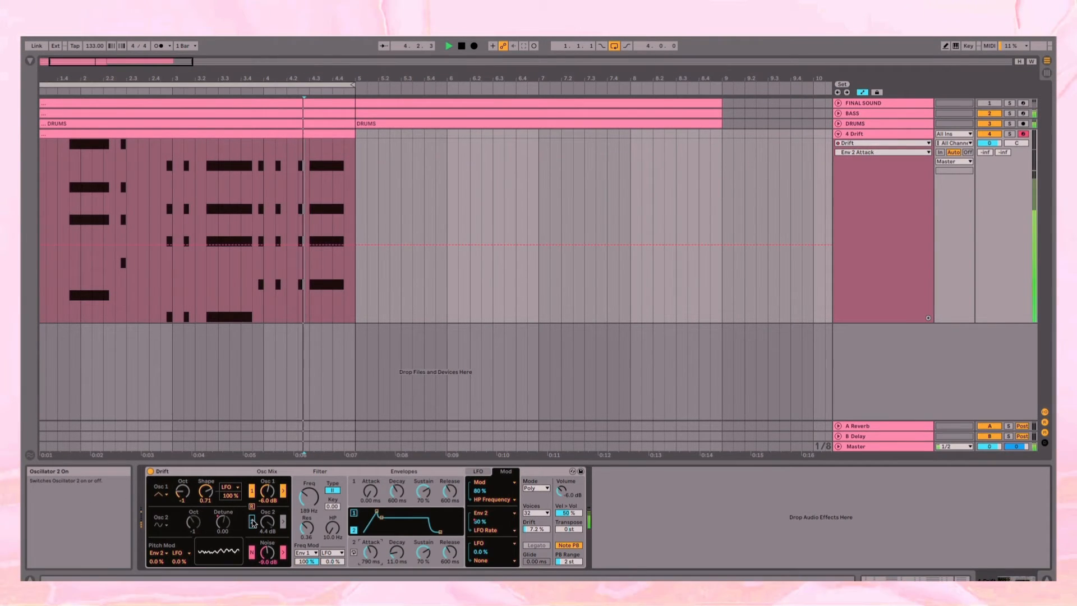
{"action": "left_click", "coordinate": [252, 522]}
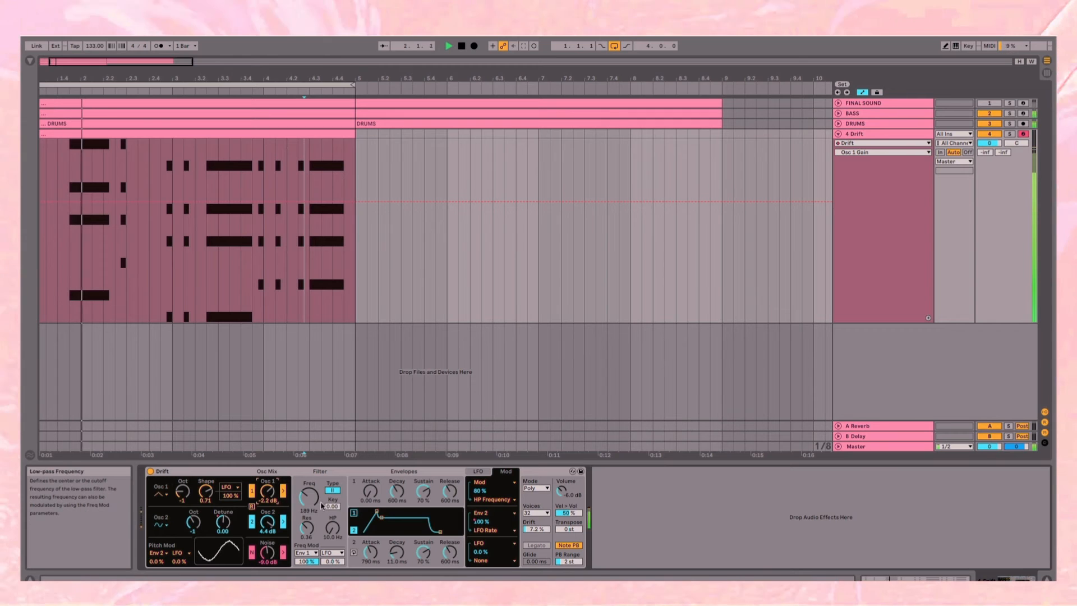
{"action": "left_click", "coordinate": [308, 496]}
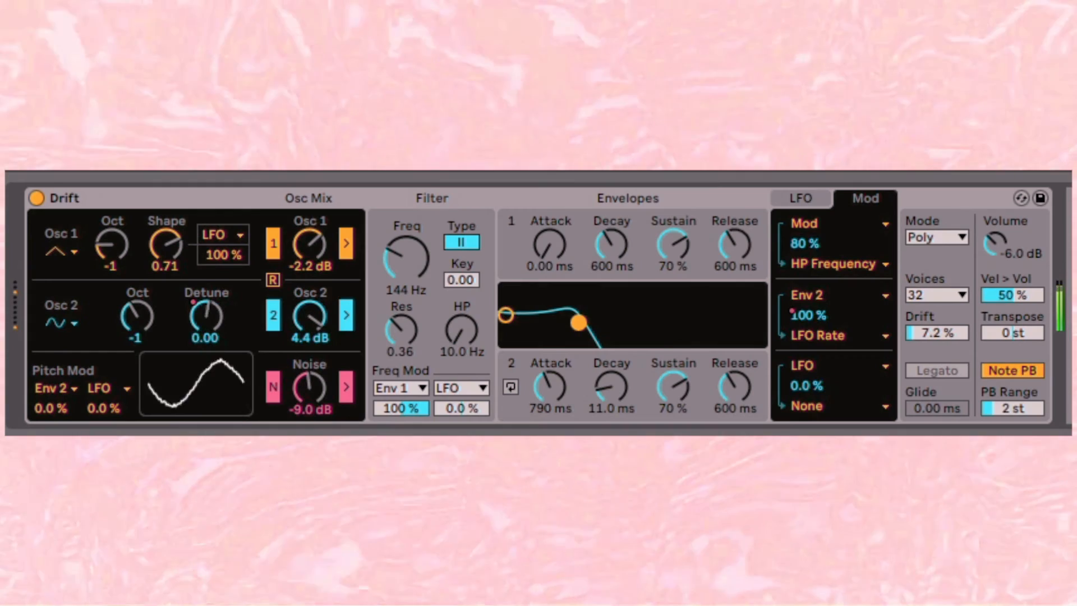
- Set Drift's voice mode to Unison with a strength of 44 % and raise the Drift amount to 68 %
{"action": "left_click", "coordinate": [960, 238]}
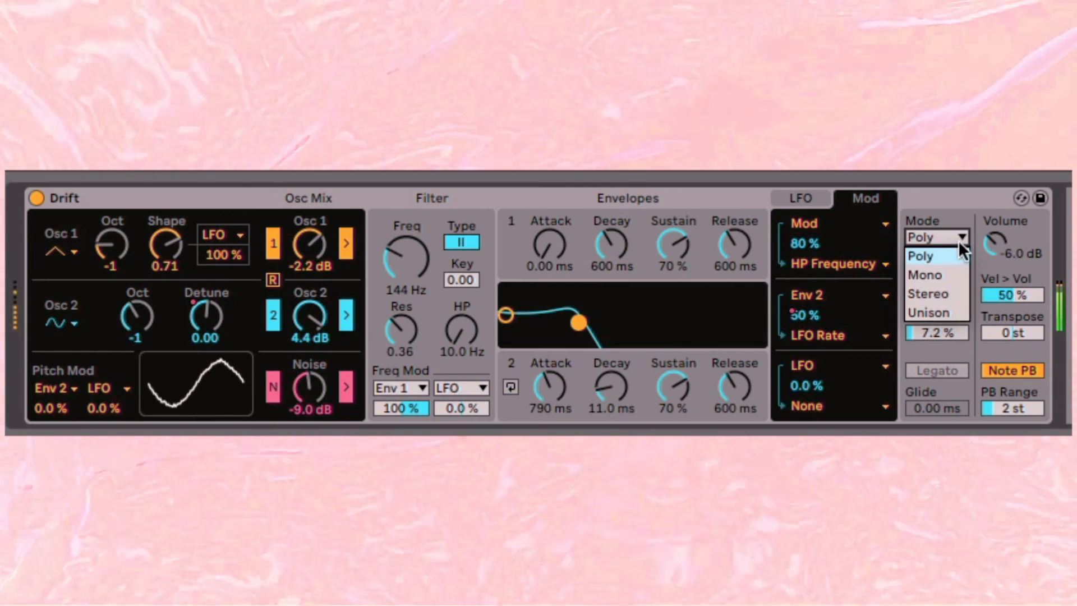
{"action": "left_click", "coordinate": [950, 309]}
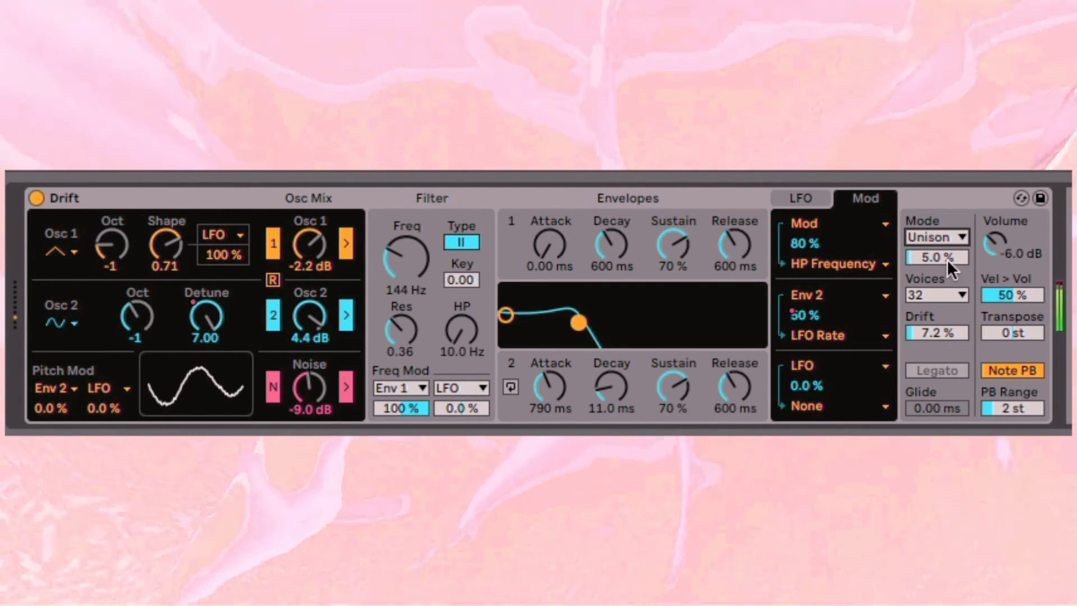
{"action": "left_click_drag", "start_coordinate": [947, 259], "coordinate": [945, 291]}
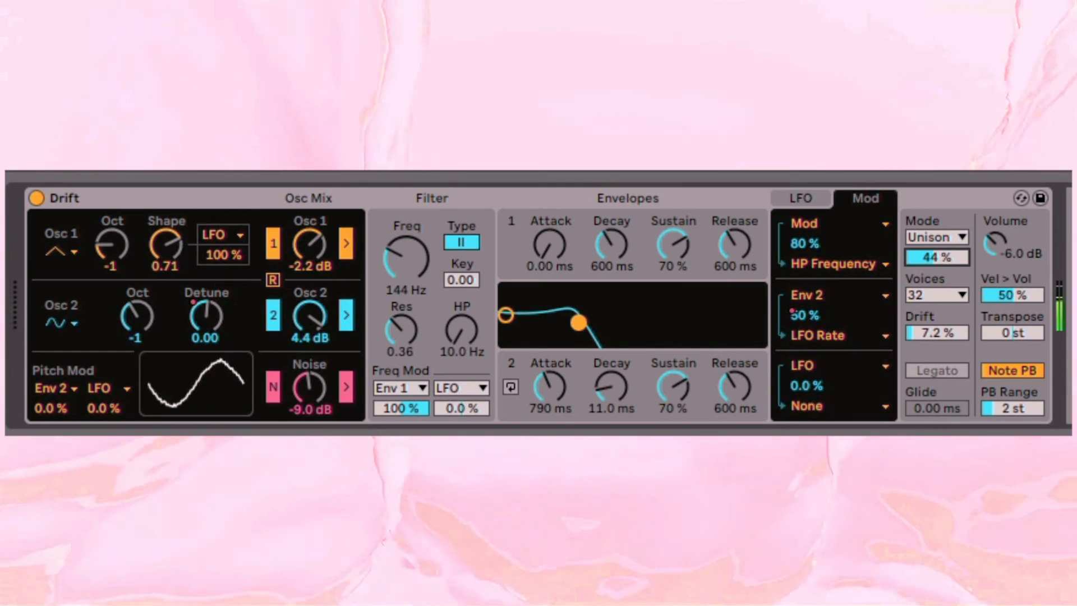
{"action": "left_click_drag", "start_coordinate": [935, 336], "coordinate": [935, 328]}
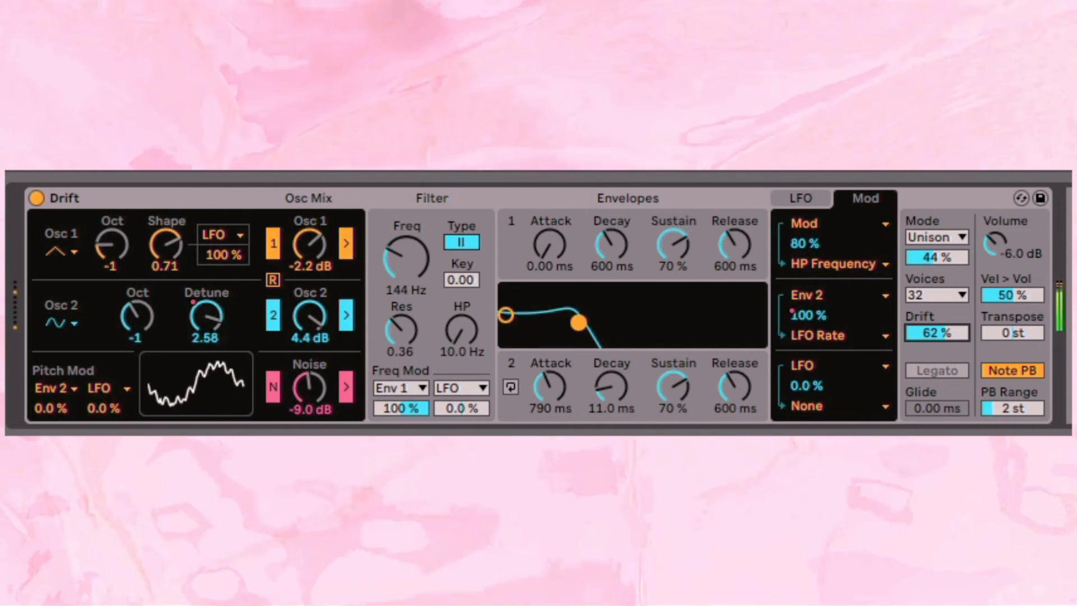
{"action": "left_click_drag", "start_coordinate": [936, 333], "coordinate": [935, 336]}
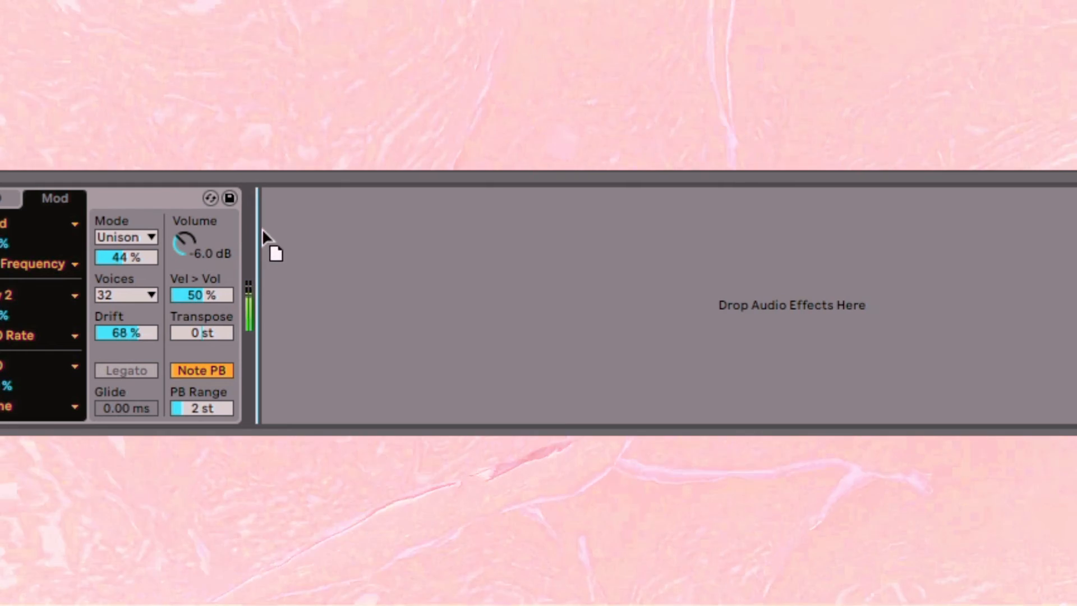
- Add a Saturator after Drift, using the Sinoid Fold curve and a drive of 4.57 dB
{"action": "left_click_drag", "start_coordinate": [261, 228], "coordinate": [263, 230]}
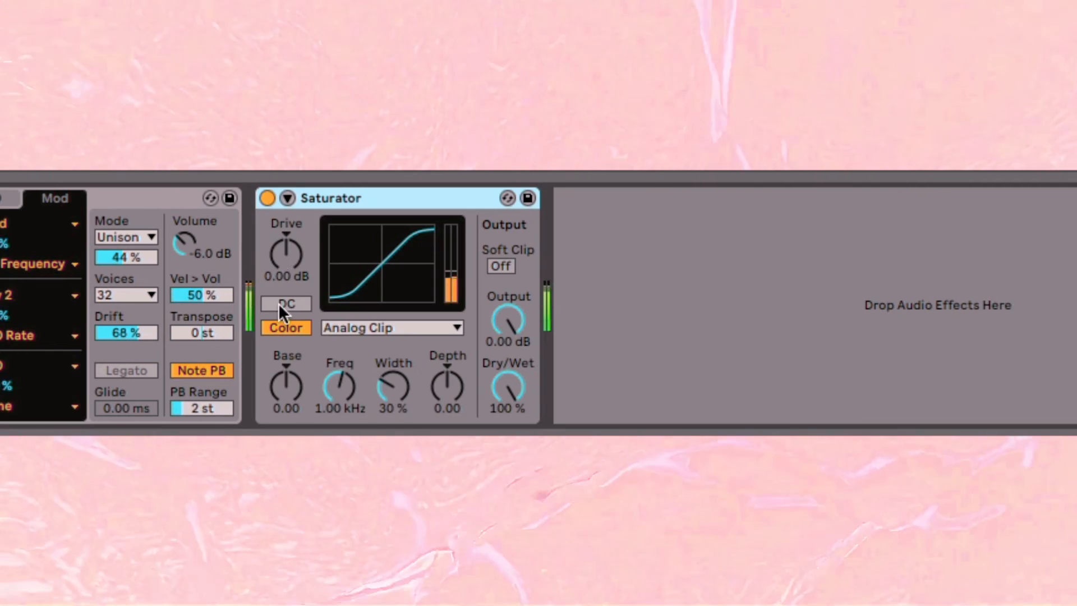
{"action": "left_click", "coordinate": [368, 325]}
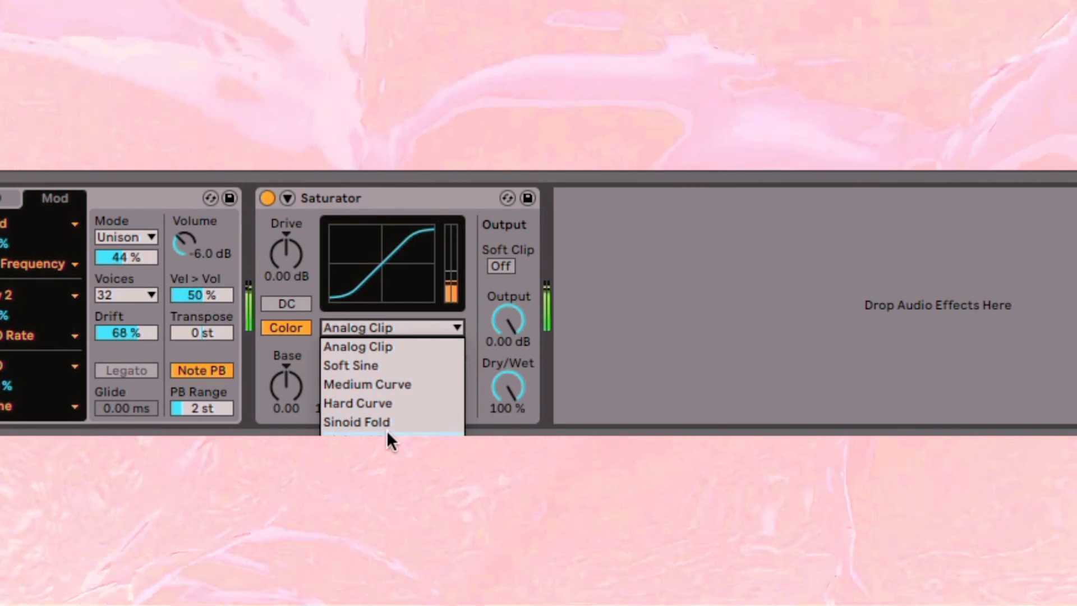
{"action": "left_click", "coordinate": [384, 420]}
{"action": "left_click_drag", "start_coordinate": [313, 280], "coordinate": [295, 255]}
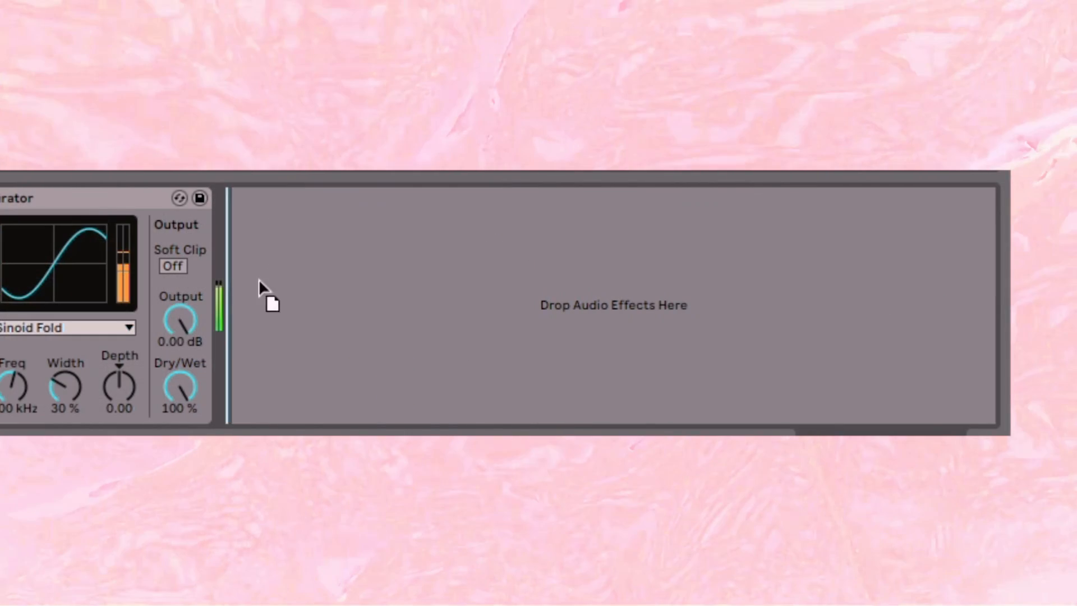
- Add a Reverb after the Saturator with a 2.11 s decay, 5.6 % dry/wet and its chorus switched off
{"action": "left_click_drag", "start_coordinate": [259, 280], "coordinate": [291, 286]}
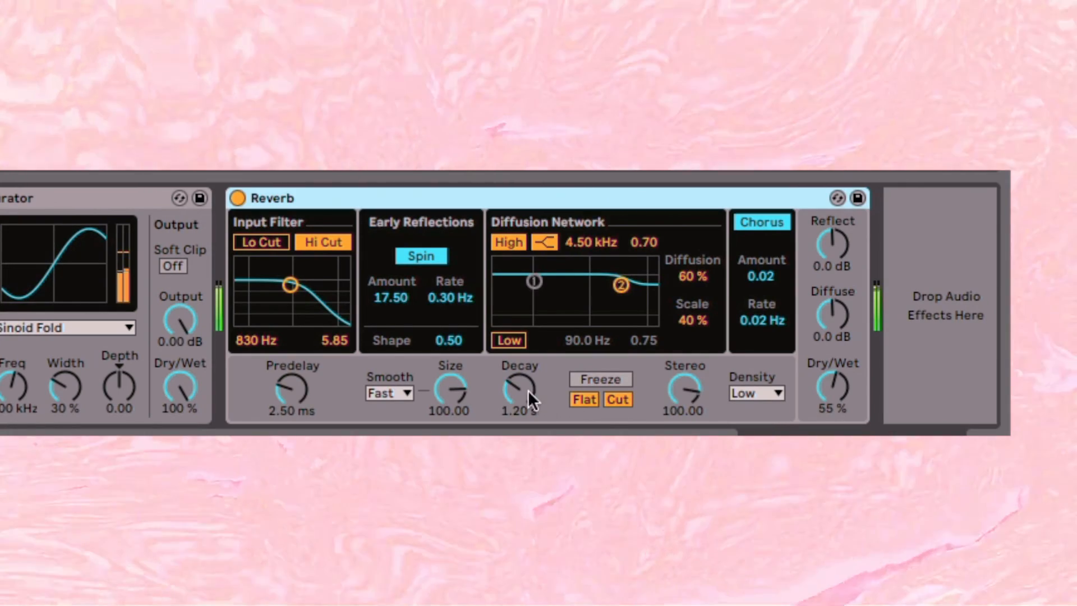
{"action": "left_click_drag", "start_coordinate": [519, 388], "coordinate": [518, 364]}
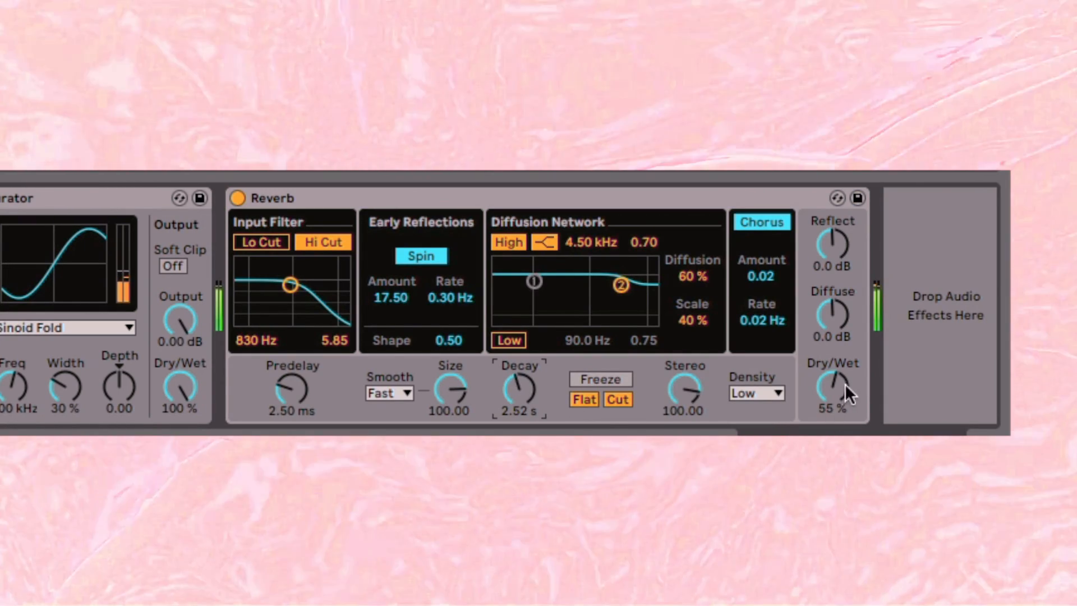
{"action": "left_click_drag", "start_coordinate": [841, 385], "coordinate": [841, 418]}
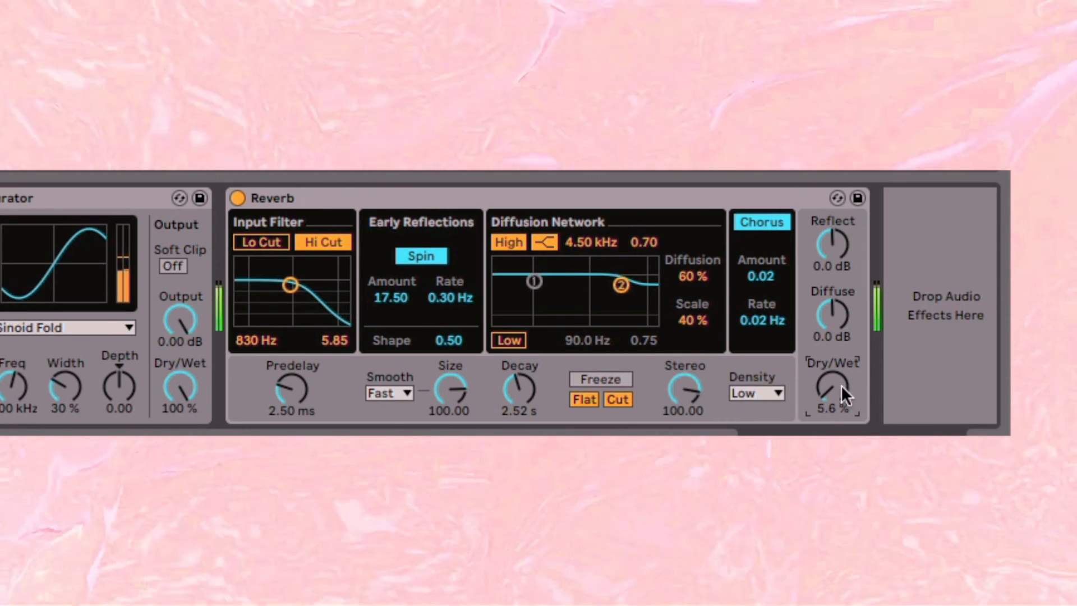
{"action": "left_click_drag", "start_coordinate": [519, 388], "coordinate": [518, 404]}
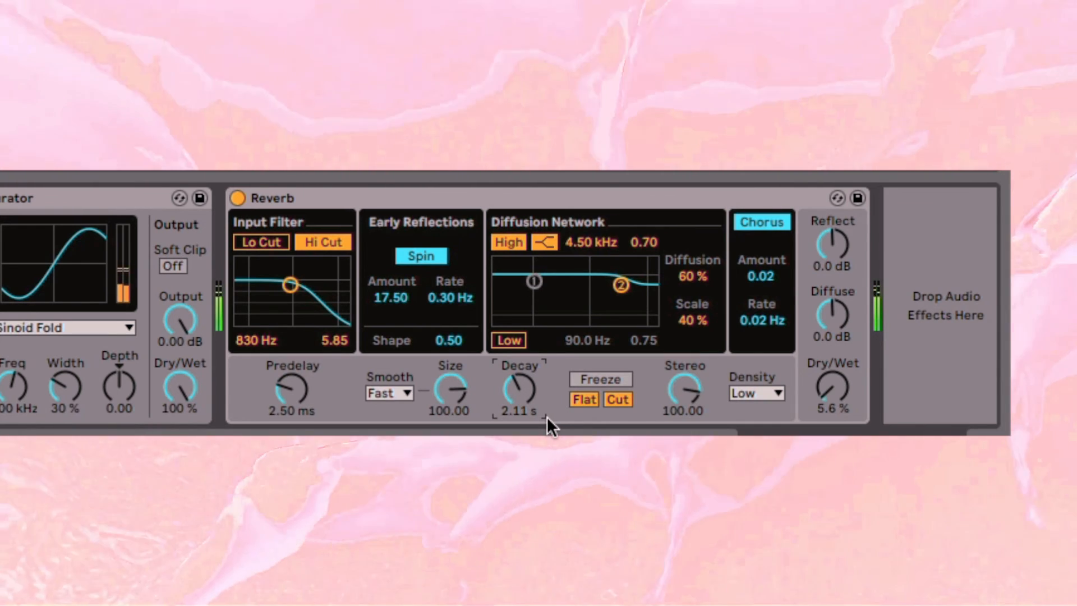
{"action": "left_click_drag", "start_coordinate": [838, 382], "coordinate": [836, 382]}
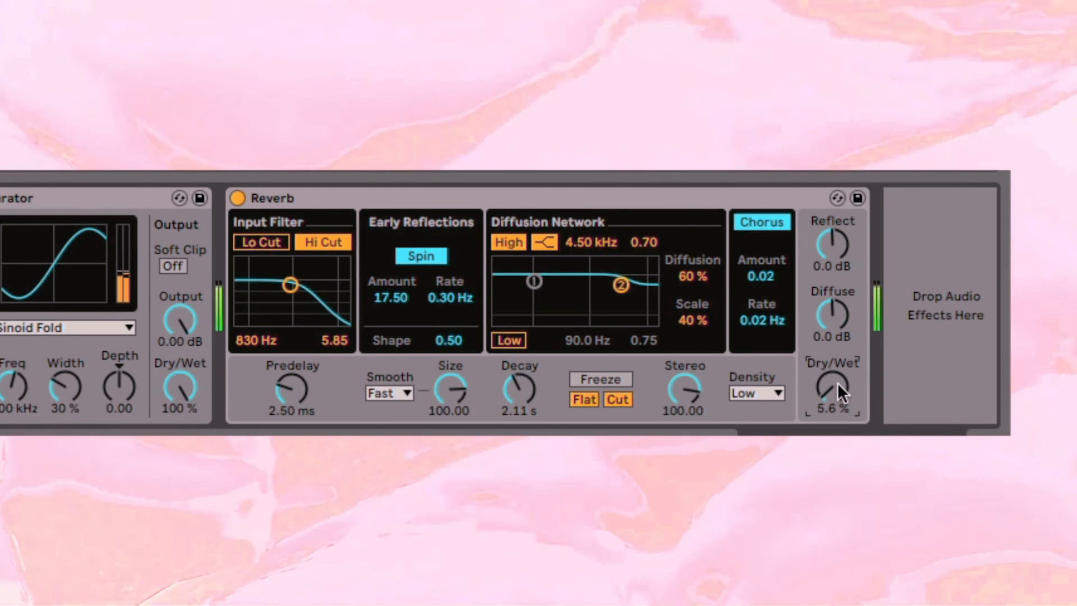
{"action": "left_click", "coordinate": [772, 219]}
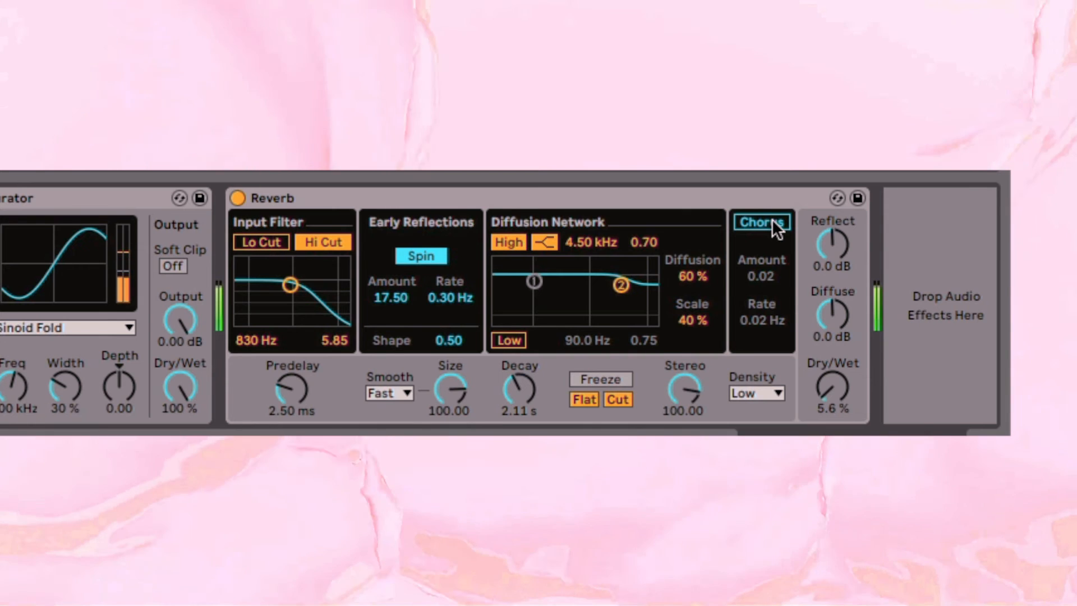
- Add the TEXTURE device after the Reverb and load the sample Rain At The Hanging Gardens.wav into it
{"action": "scroll", "coordinate": [442, 280], "scroll_direction": "right", "scroll_amount": 1}
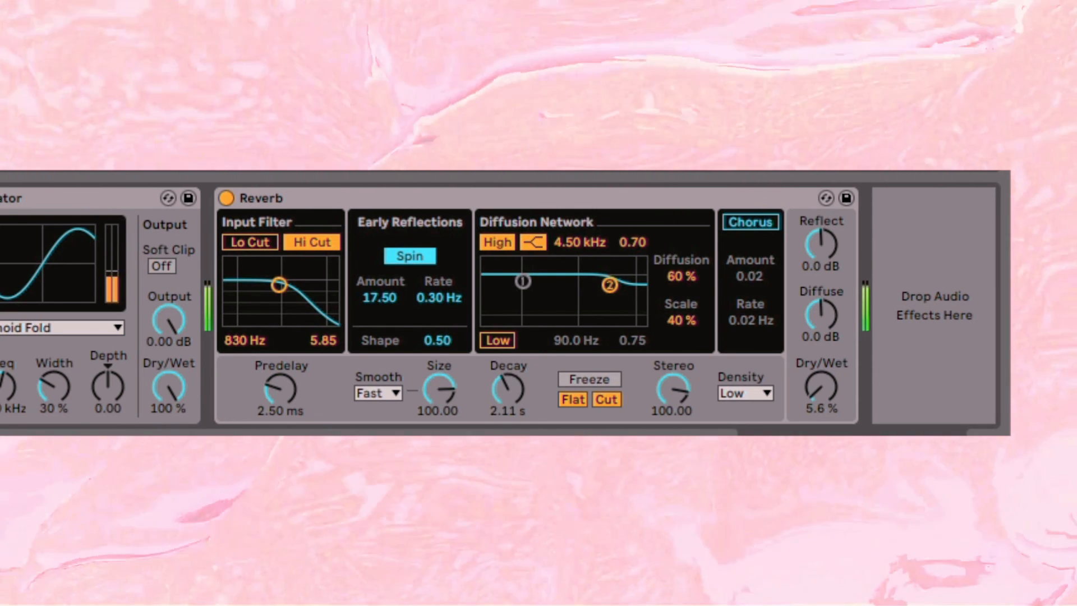
{"action": "left_click_drag", "start_coordinate": [968, 174], "coordinate": [966, 252]}
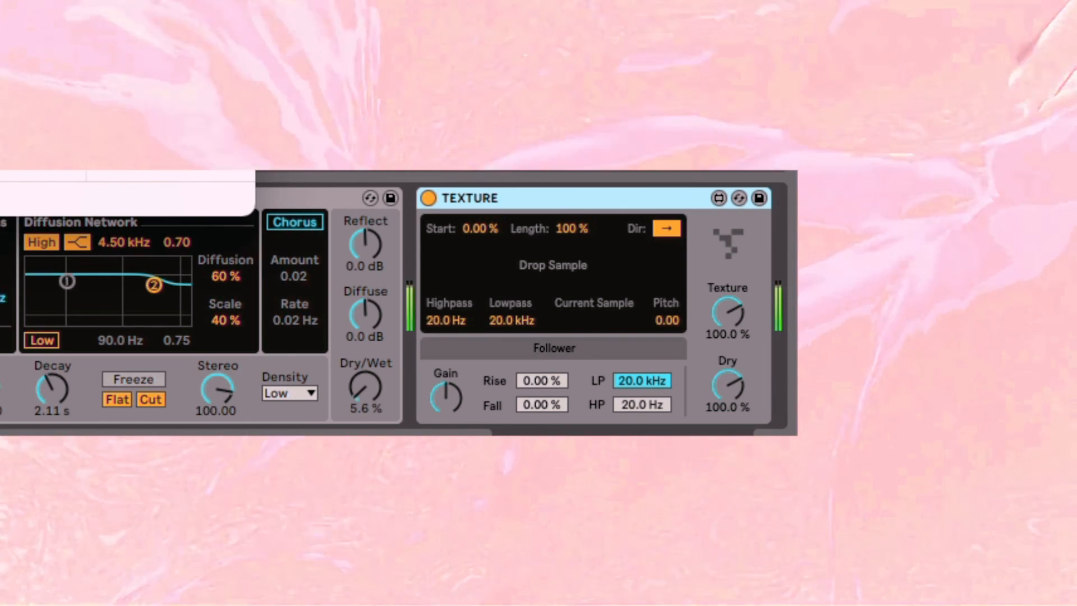
{"action": "left_click_drag", "start_coordinate": [168, 175], "coordinate": [544, 261]}
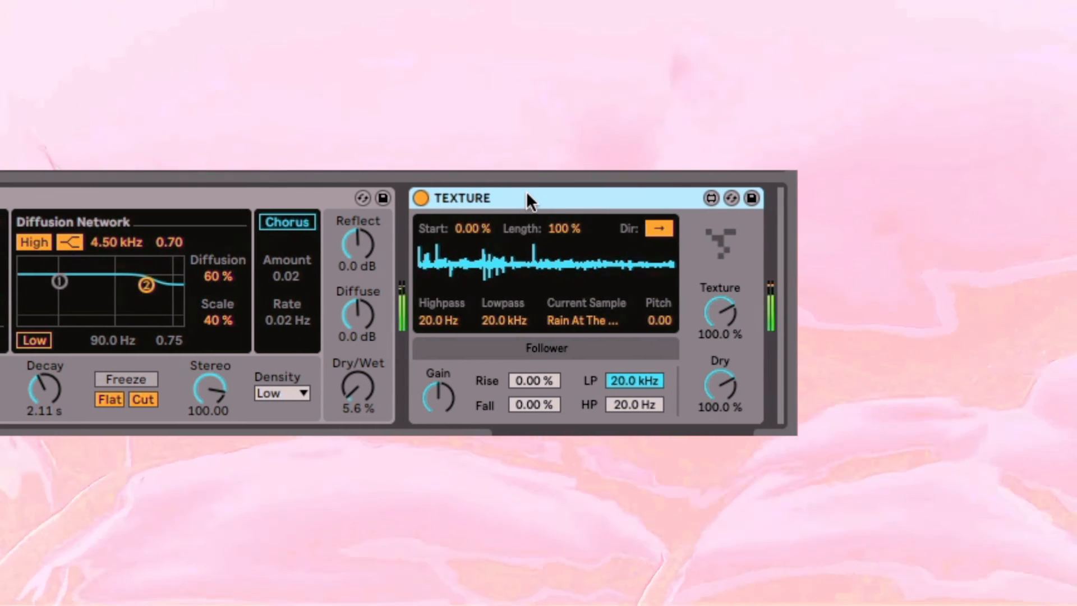
- Raise the follower gain in TEXTURE well above its default, previewing the Rain At The Hanging Gardens sample on its own as well
{"action": "scroll", "coordinate": [526, 194], "scroll_direction": "right", "scroll_amount": 4}
{"action": "left_click_drag", "start_coordinate": [331, 401], "coordinate": [331, 359]}
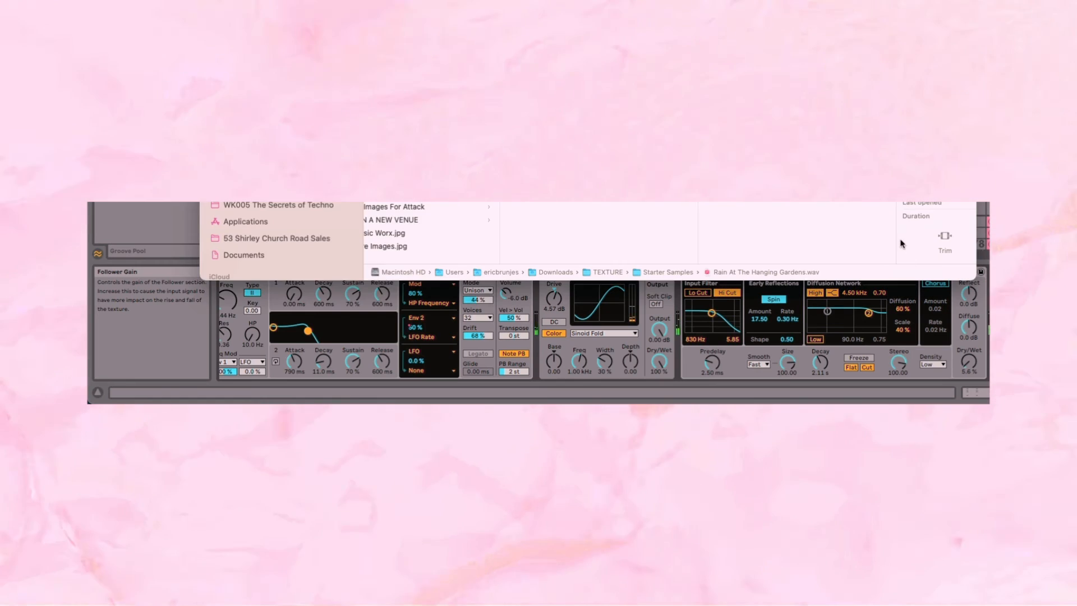
{"action": "key", "text": "space"}
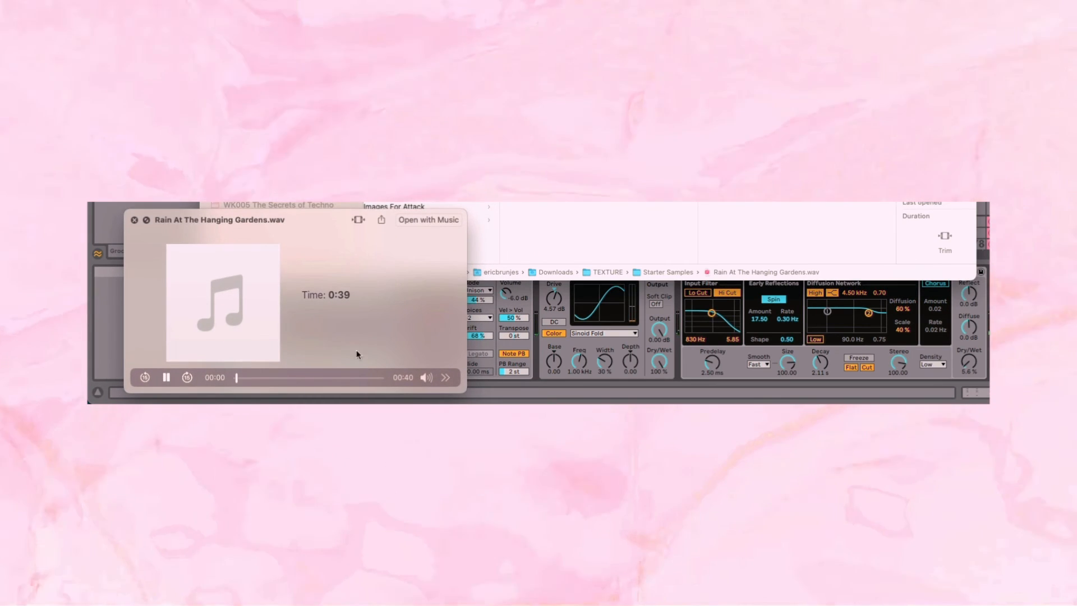
{"action": "key", "text": "space"}
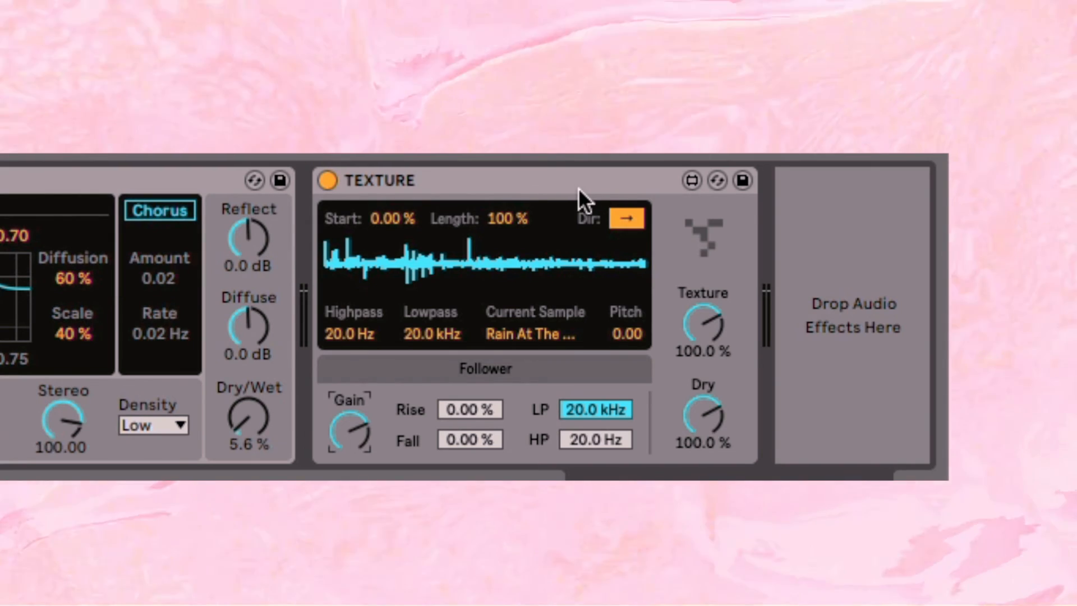
{"action": "key", "text": "space"}
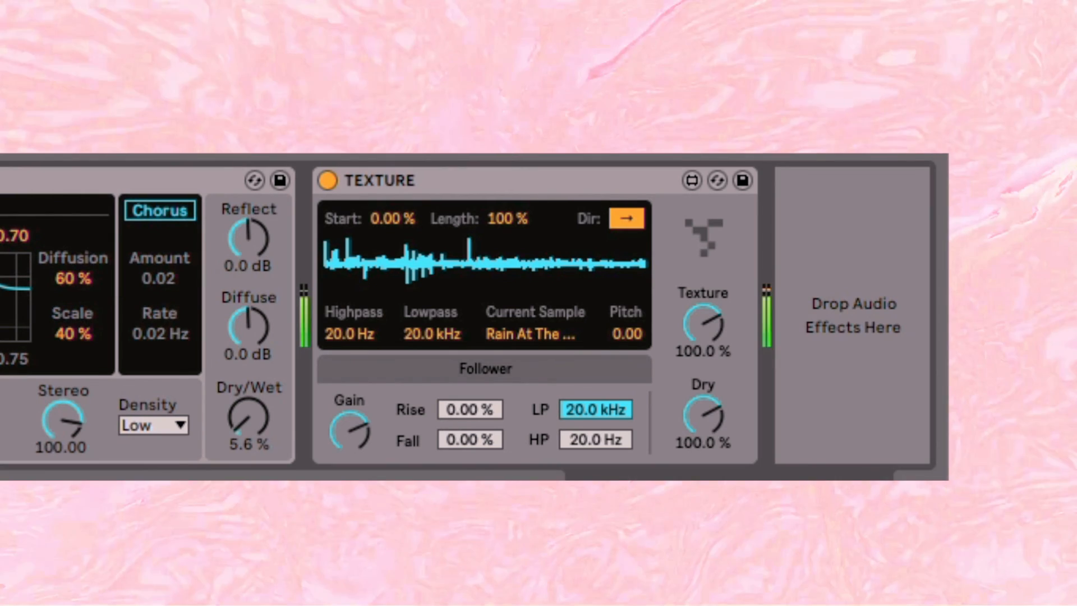
{"action": "left_click_drag", "start_coordinate": [359, 439], "coordinate": [359, 417]}
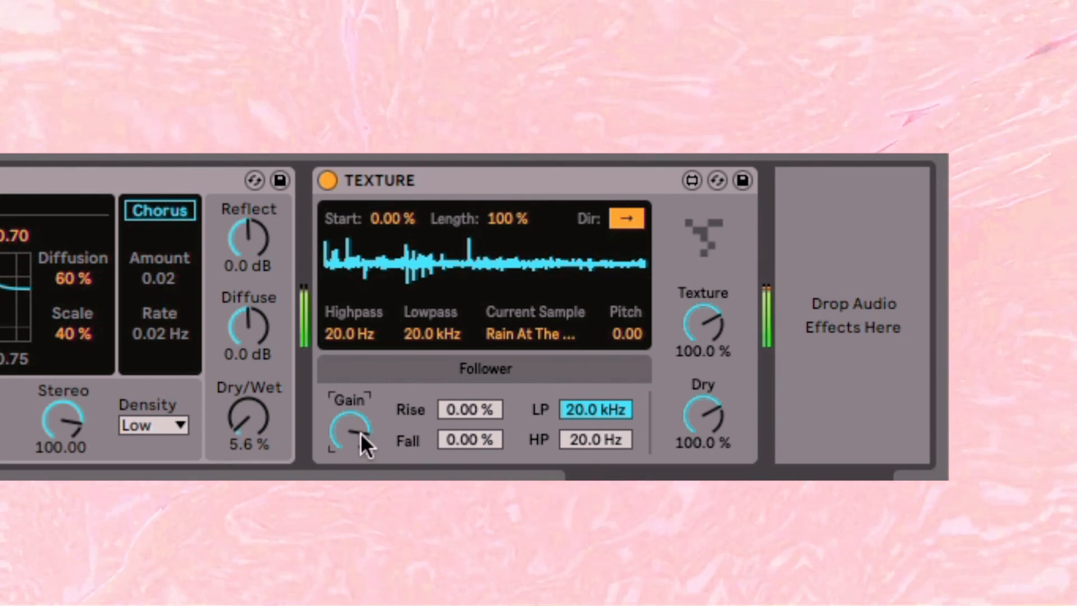
- Limit the TEXTURE sample to a section starting at 25.2 % with a length of 12.6 %
{"action": "left_click_drag", "start_coordinate": [396, 221], "coordinate": [396, 198]}
{"action": "mouse_move", "coordinate": [488, 224]}
{"action": "left_mouse_down"}
{"action": "mouse_move", "coordinate": [488, 280]}
{"action": "mouse_move", "coordinate": [488, 258]}
{"action": "mouse_move", "coordinate": [449, 221]}
{"action": "mouse_move", "coordinate": [392, 230]}
{"action": "left_mouse_up"}
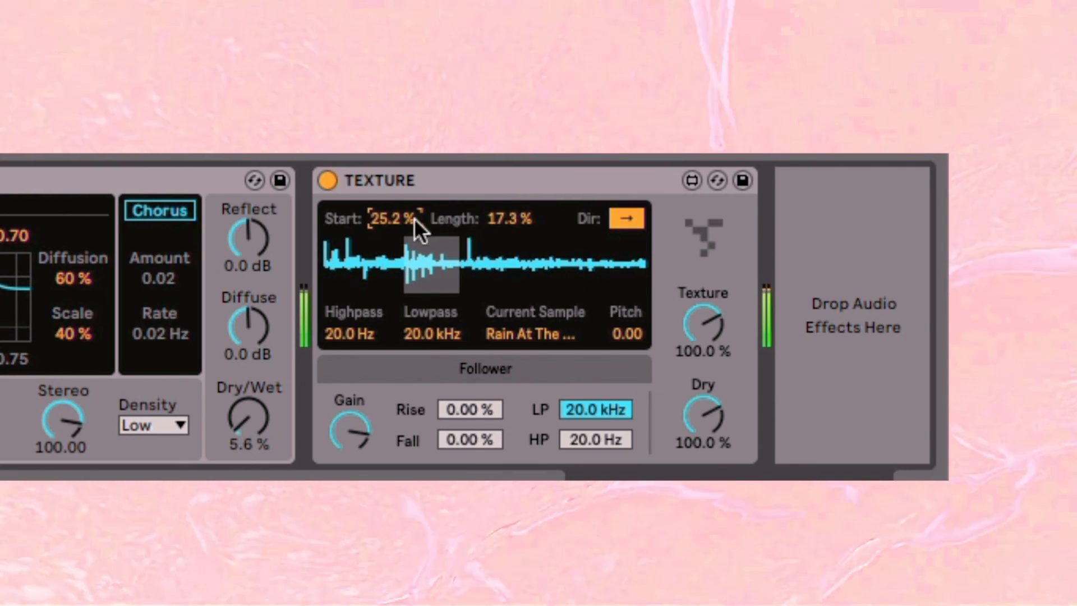
{"action": "left_click_drag", "start_coordinate": [493, 213], "coordinate": [494, 230]}
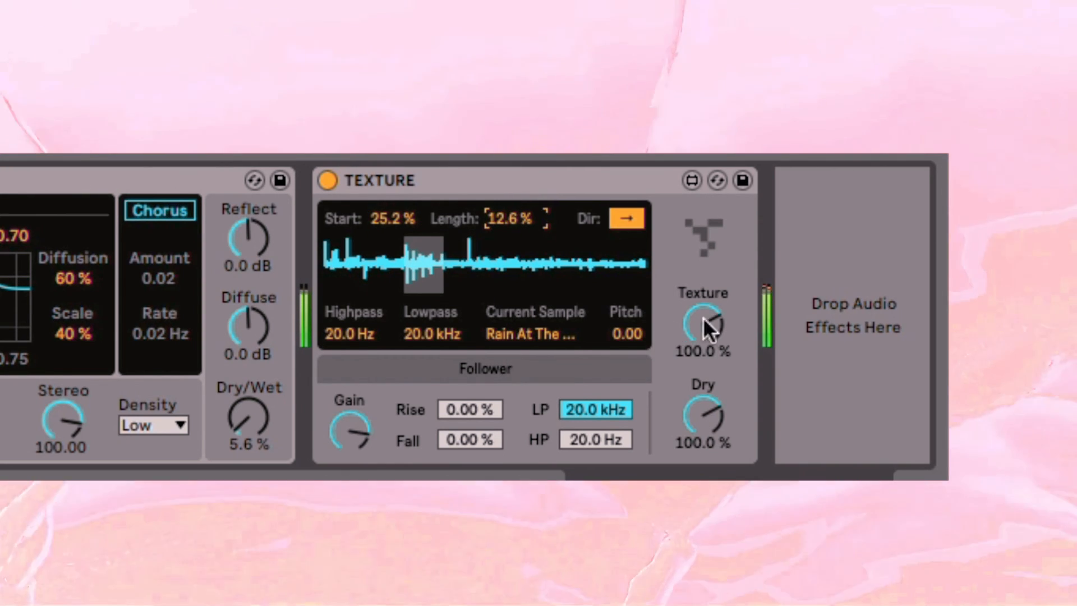
- Raise the Texture amount to 163 % and band-limit the follower with LP at 3.48 kHz and HP at 1.18 kHz
{"action": "left_click_drag", "start_coordinate": [702, 319], "coordinate": [702, 293]}
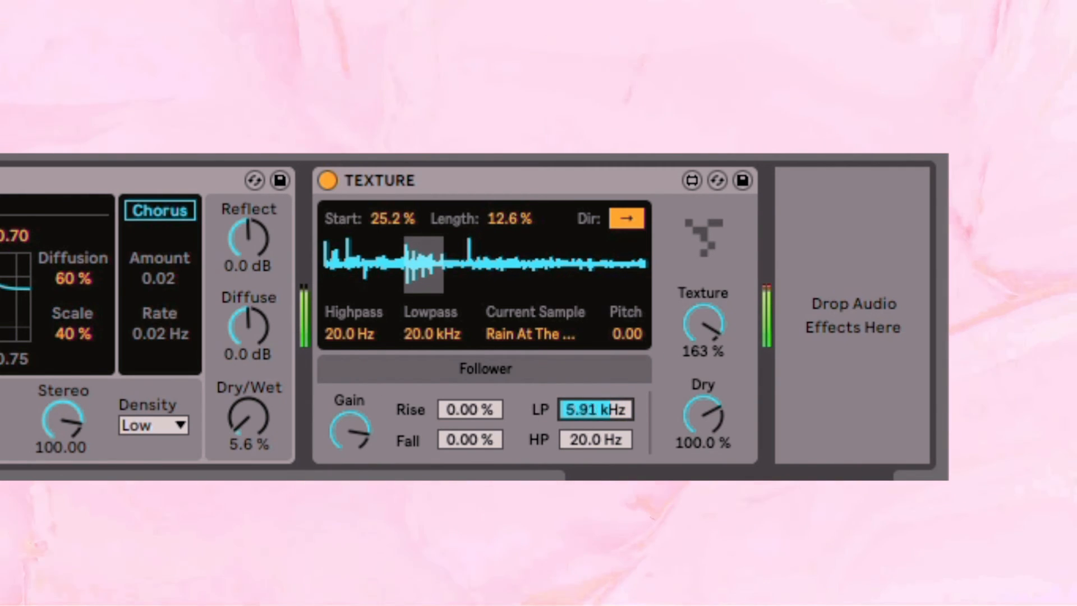
{"action": "left_click_drag", "start_coordinate": [596, 436], "coordinate": [596, 398]}
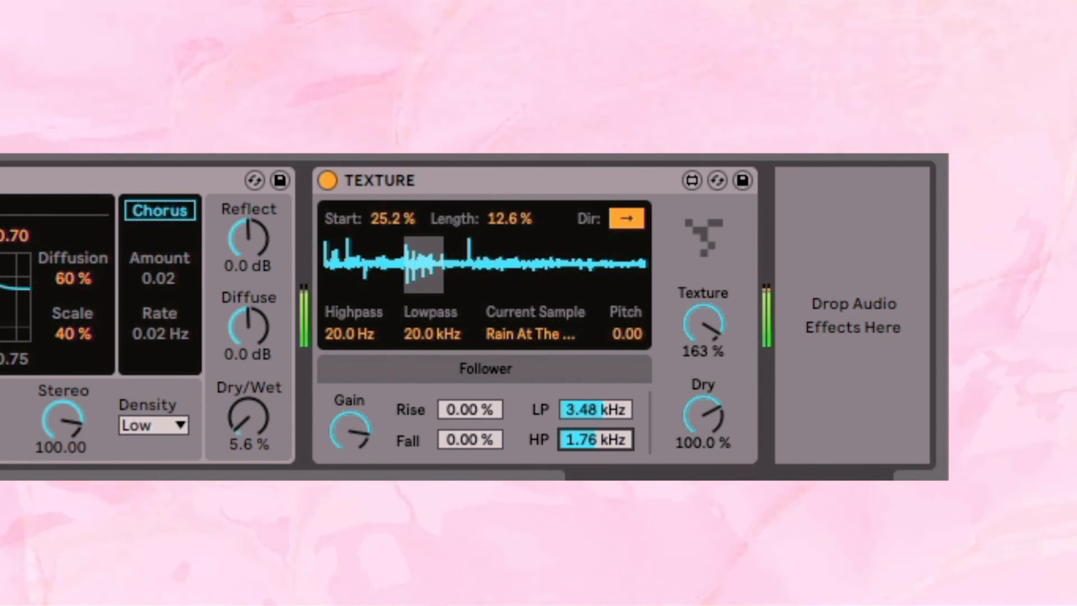
{"action": "left_click_drag", "start_coordinate": [594, 435], "coordinate": [593, 449]}
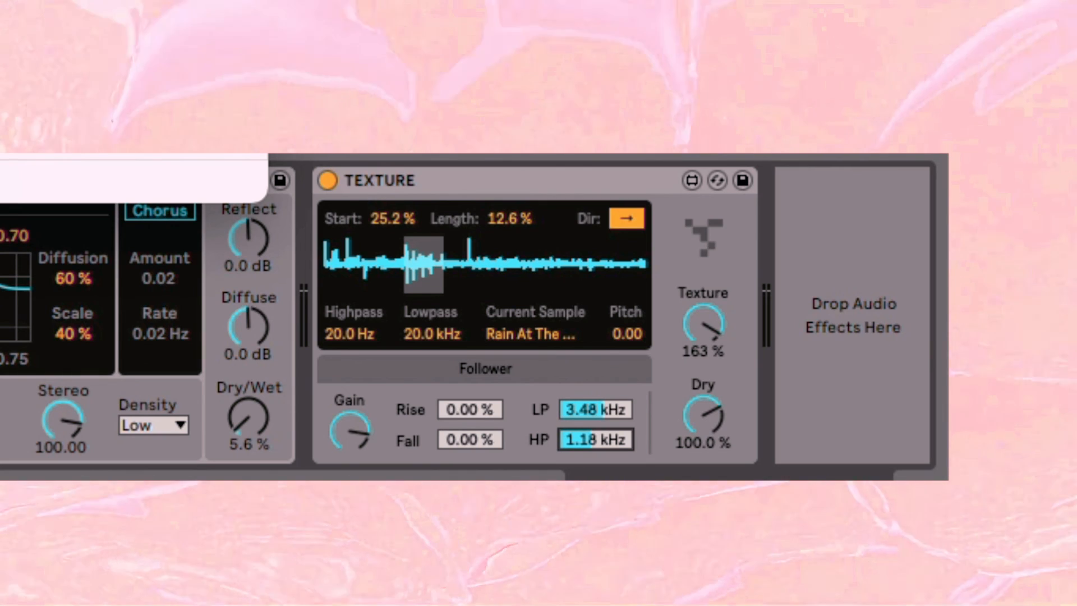
- Replace the TEXTURE sample with a Vinyl Crackle sample and limit it to a section starting at 27.6 % with a length of 28.3 %
{"action": "left_click_drag", "start_coordinate": [3, 241], "coordinate": [450, 238]}
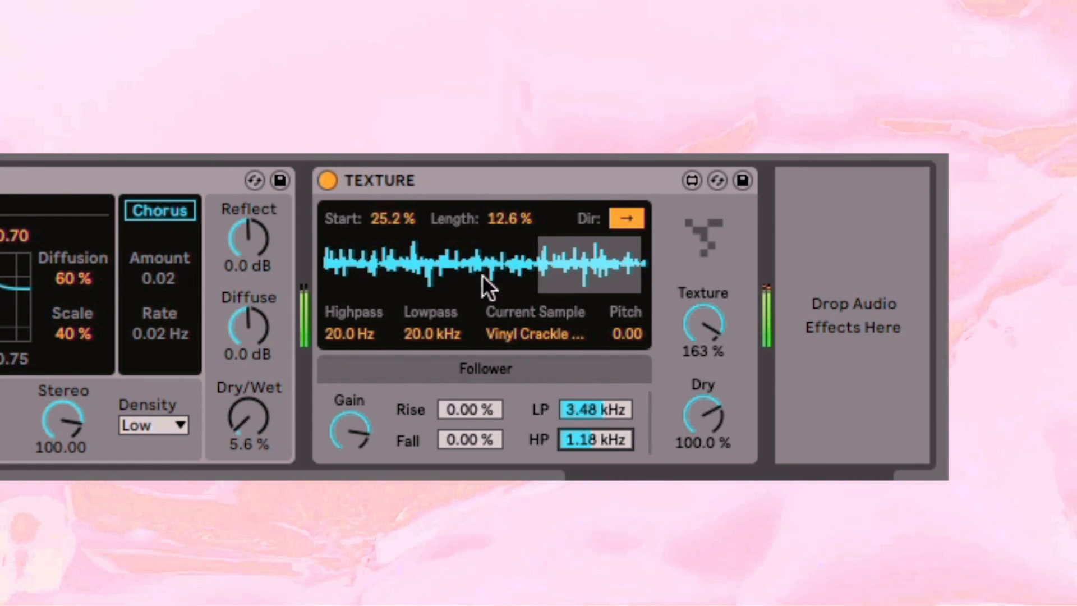
{"action": "mouse_move", "coordinate": [390, 218]}
{"action": "left_mouse_down"}
{"action": "mouse_move", "coordinate": [390, 236]}
{"action": "mouse_move", "coordinate": [390, 216]}
{"action": "left_mouse_up"}
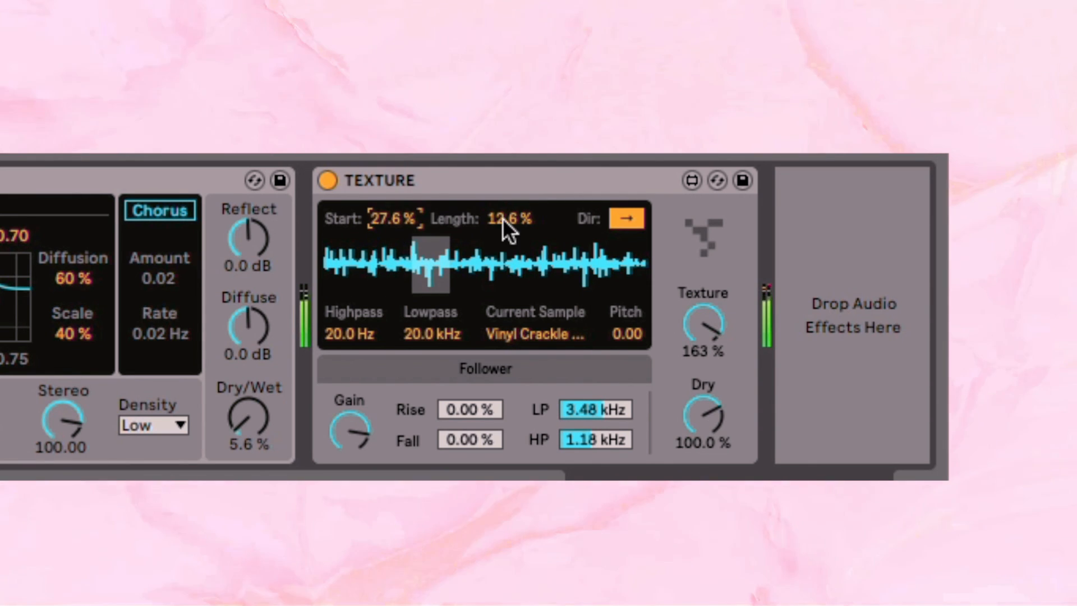
{"action": "left_click_drag", "start_coordinate": [503, 218], "coordinate": [503, 233]}
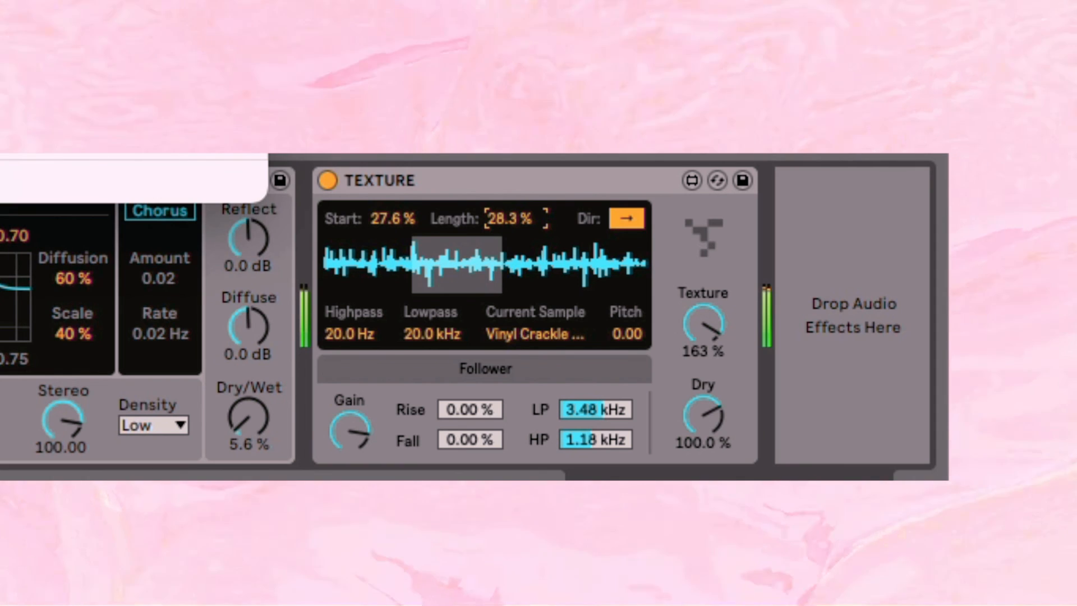
- Load a Water Dripping sample into TEXTURE, set its start to 37.0 % and reduce the Texture amount to 100 %
{"action": "left_click_drag", "start_coordinate": [135, 178], "coordinate": [487, 250]}
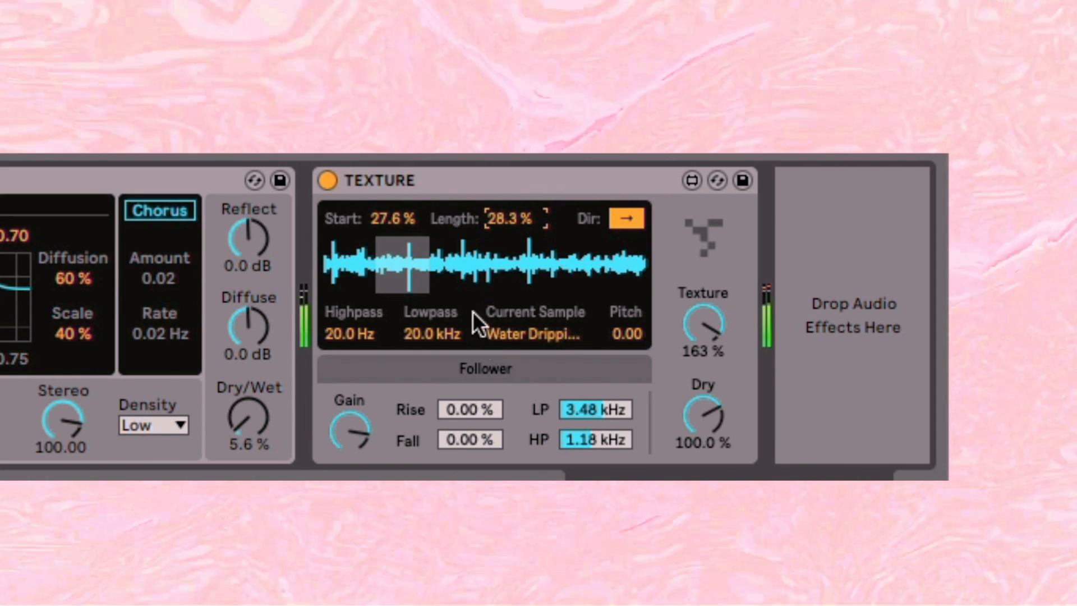
{"action": "left_click_drag", "start_coordinate": [412, 221], "coordinate": [392, 210]}
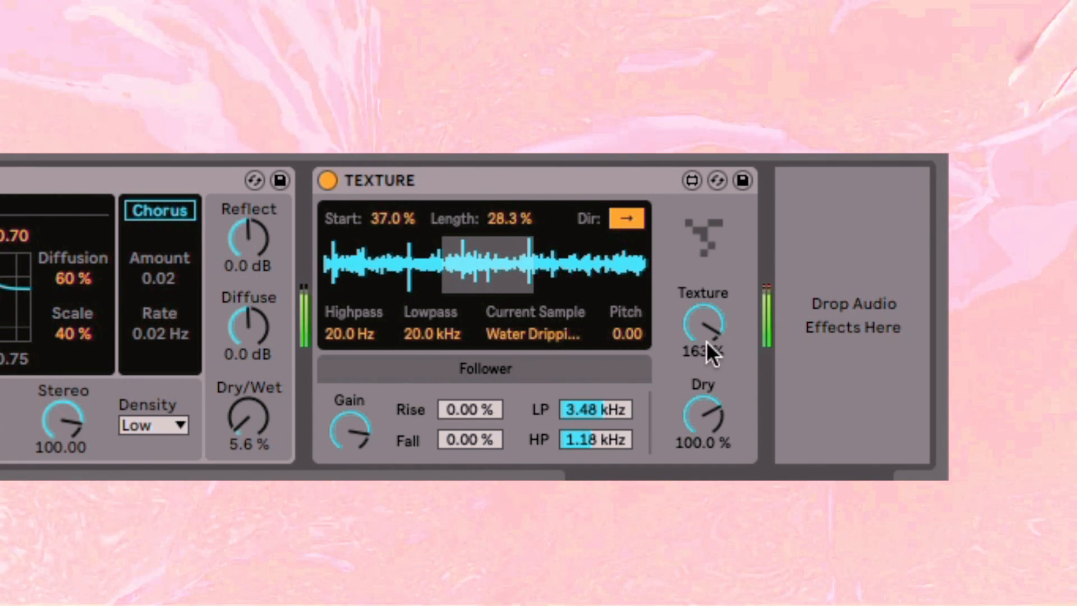
{"action": "left_click_drag", "start_coordinate": [706, 340], "coordinate": [705, 387]}
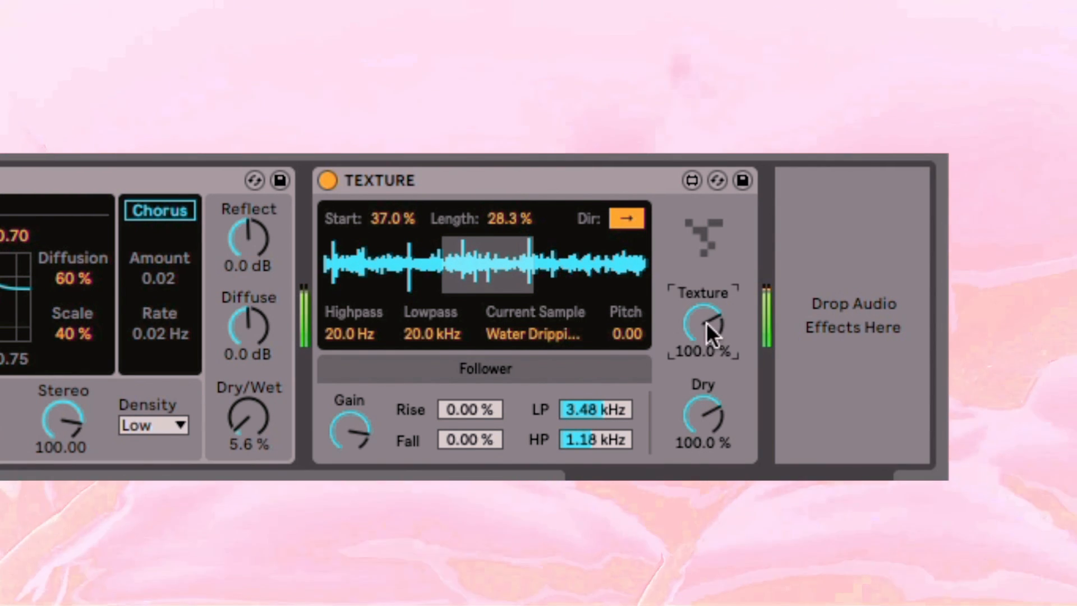
{"action": "scroll", "coordinate": [705, 321], "scroll_direction": "left", "scroll_amount": 10}
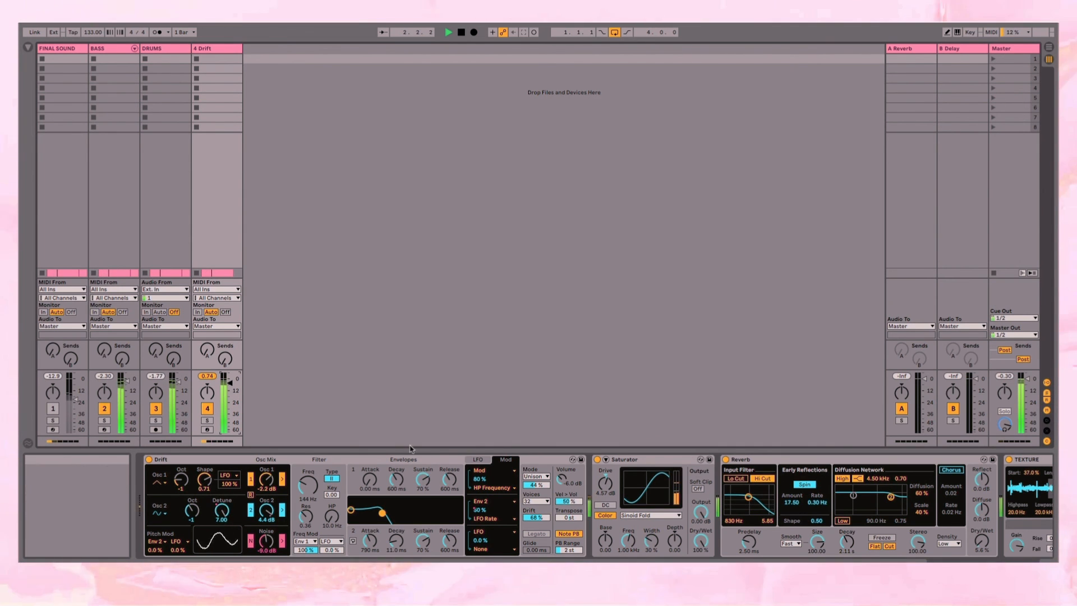
{"action": "scroll", "coordinate": [841, 504], "scroll_direction": "right", "scroll_amount": 5}
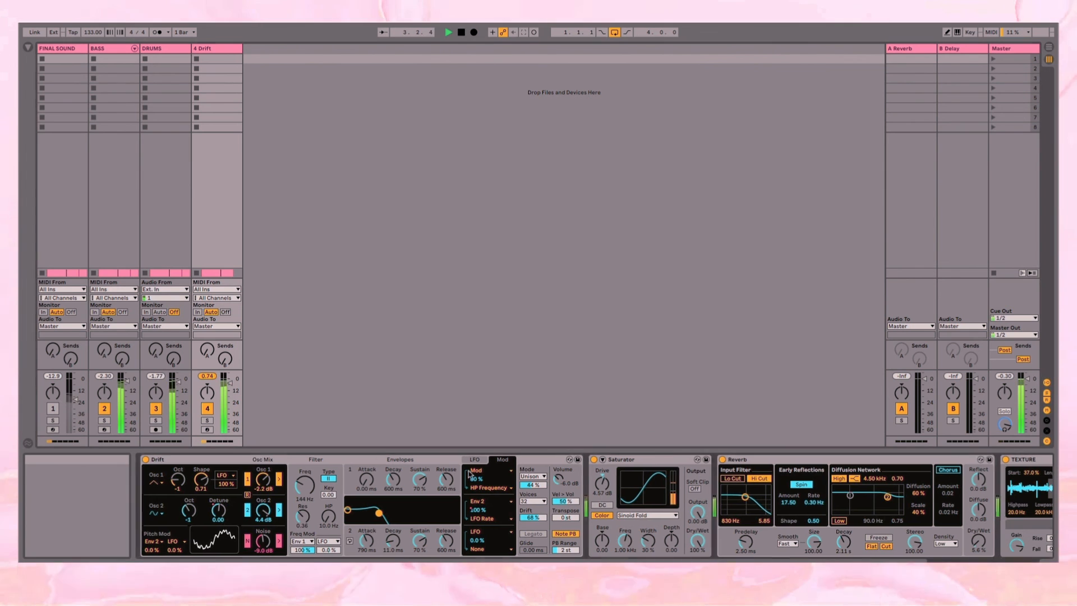
{"action": "left_click", "coordinate": [934, 460]}
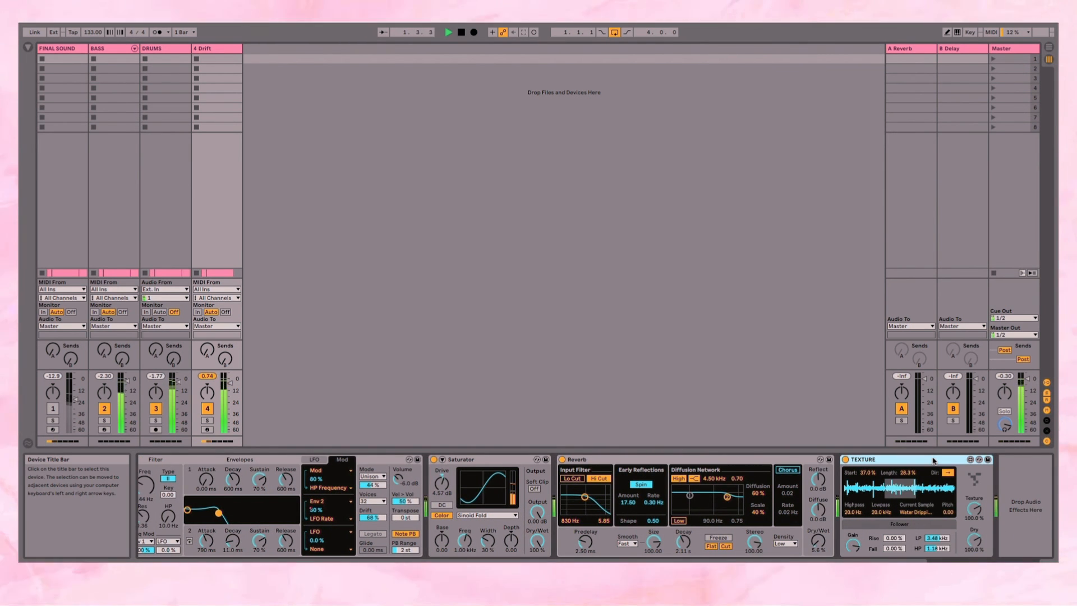
{"action": "scroll", "coordinate": [273, 461], "scroll_direction": "left", "scroll_amount": 5}
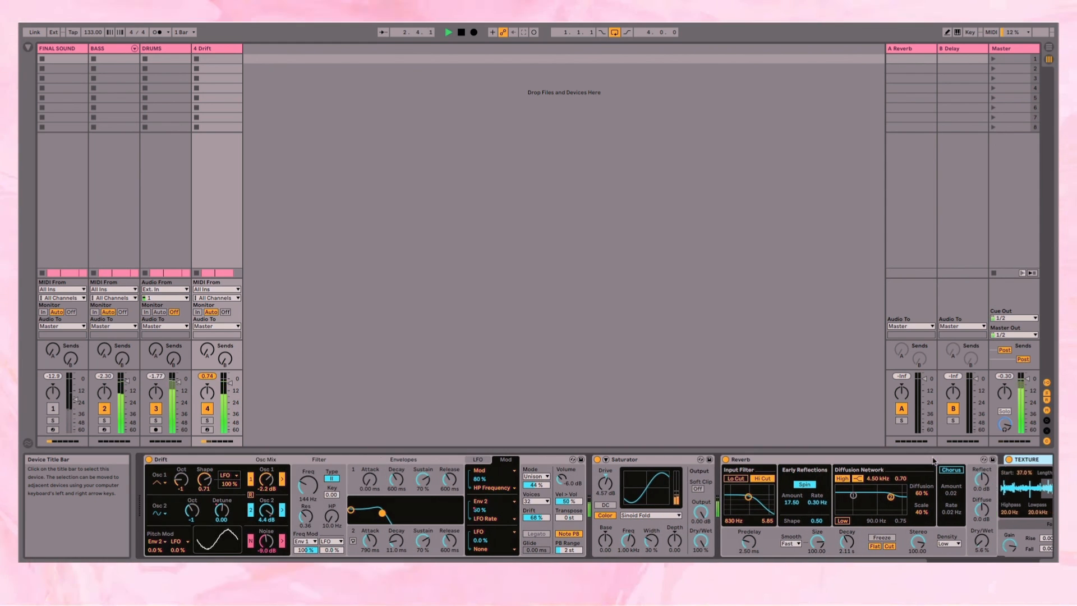